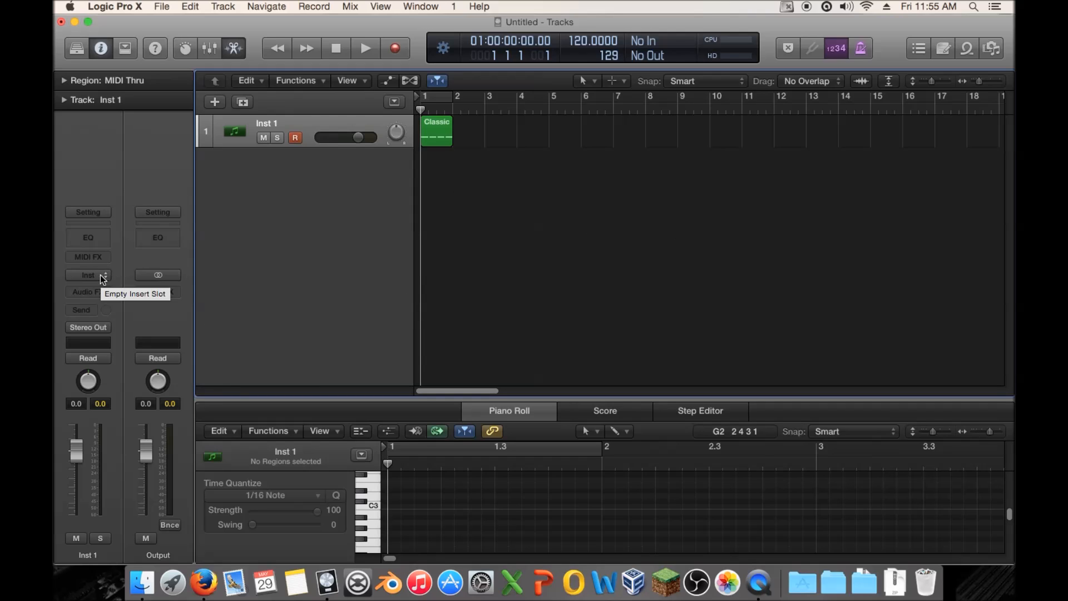
{"action": "left_click", "coordinate": [100, 275]}
{"action": "mouse_move", "coordinate": [161, 301]}
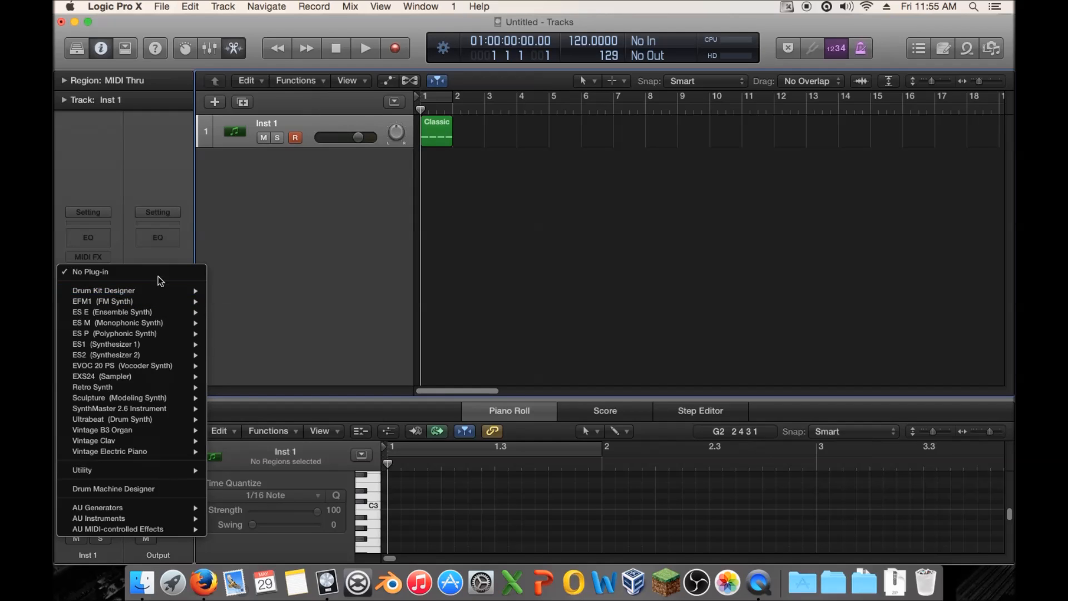
{"action": "left_click", "coordinate": [148, 166]}
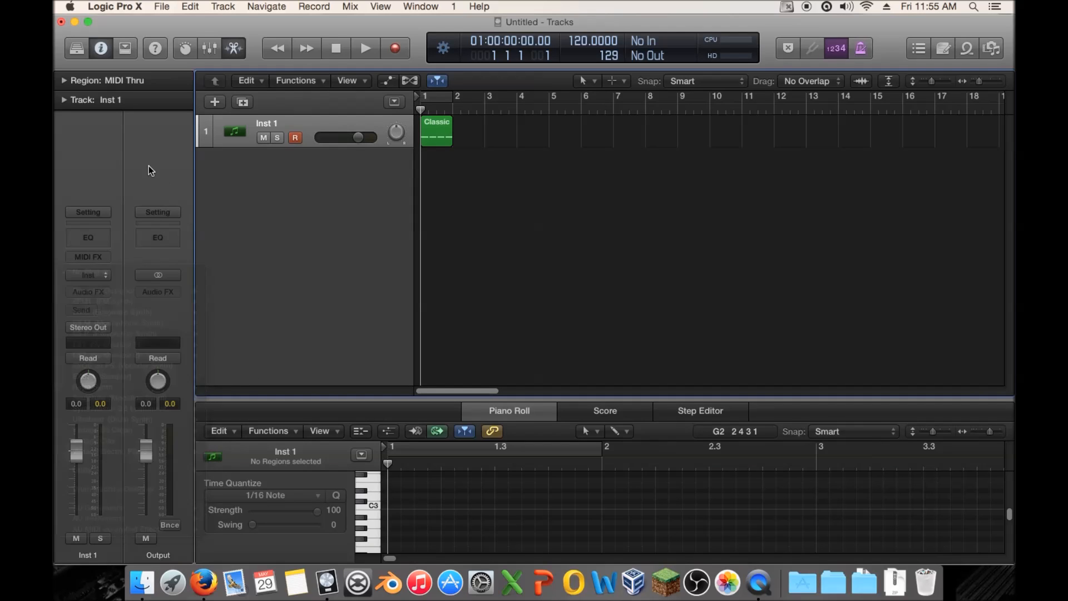
Step: Select the Classic Electric Piano region and turn on the cycle range over bar 1
{"action": "left_click", "coordinate": [432, 137]}
{"action": "left_click_drag", "start_coordinate": [411, 485], "coordinate": [606, 528]}
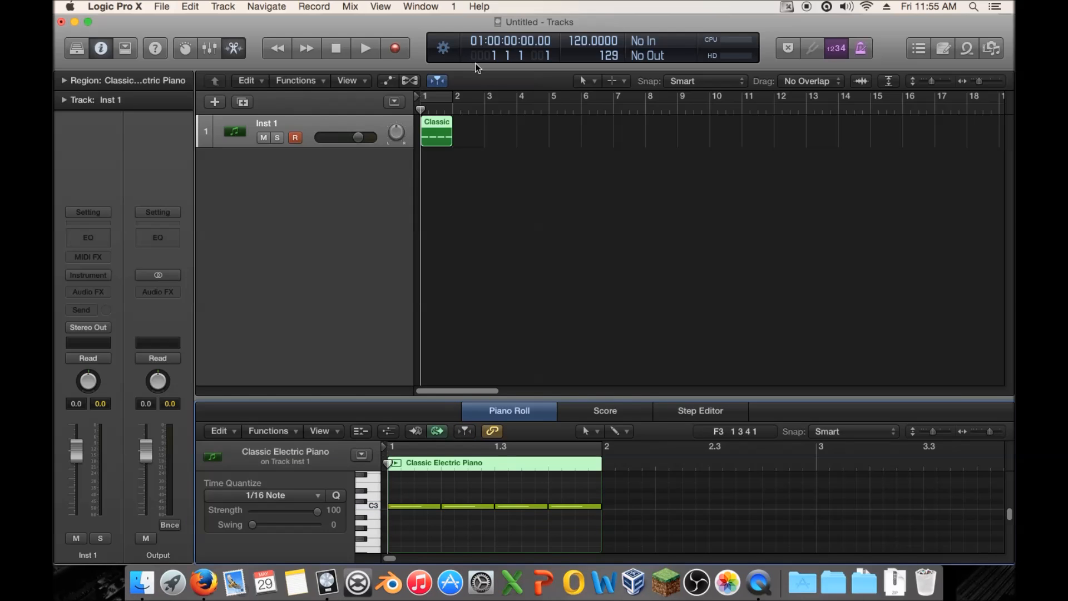
{"action": "left_click", "coordinate": [434, 95]}
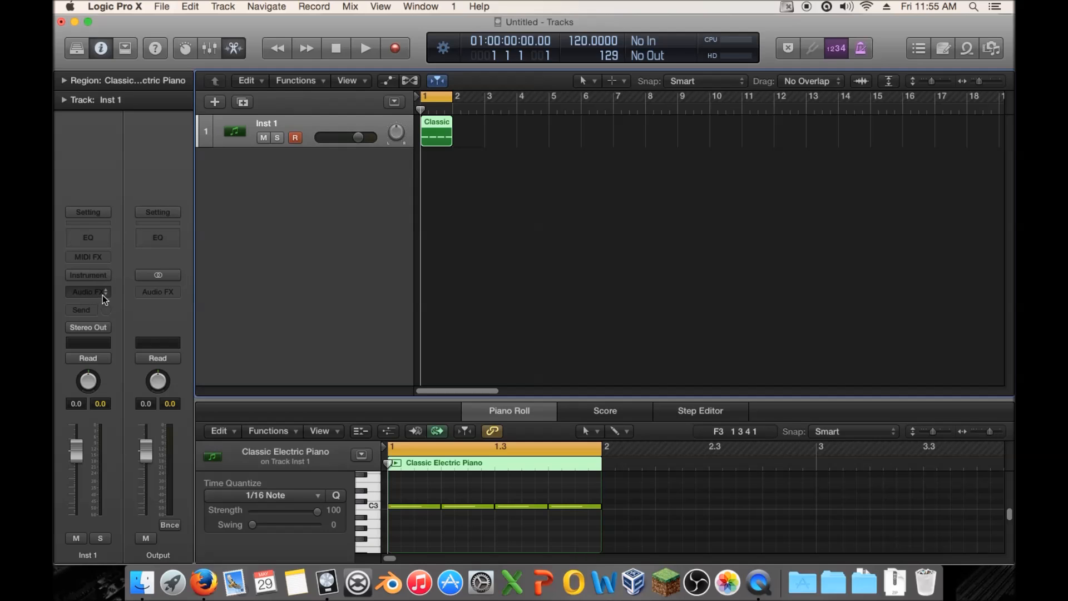
Step: Reset the Inst 1 channel strip, load the ES2 synthesizer as its instrument, and move its window clear of the track
{"action": "left_click", "coordinate": [91, 212]}
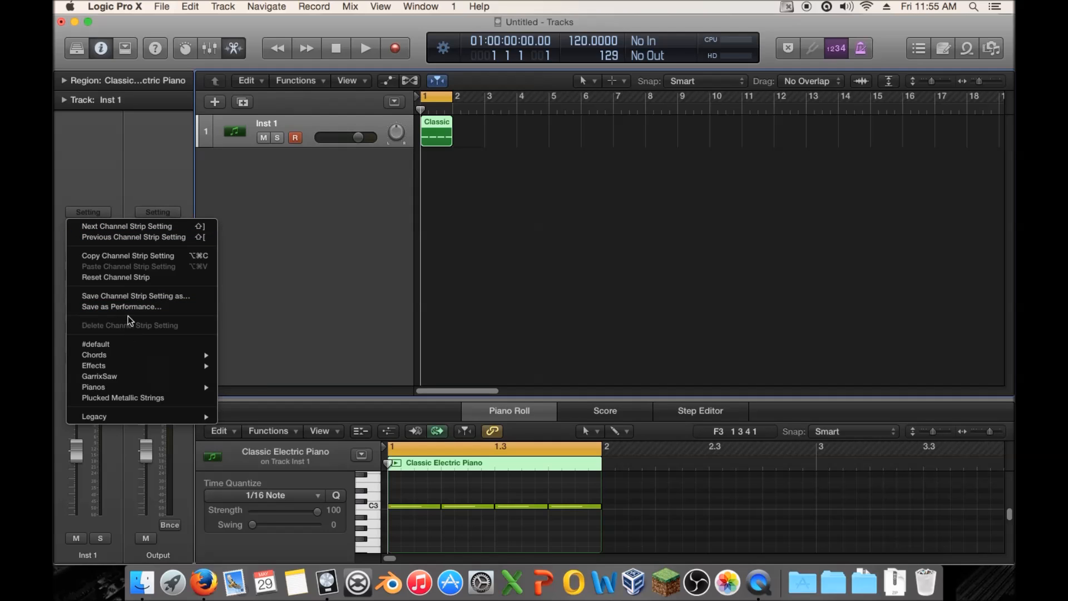
{"action": "left_click", "coordinate": [109, 277]}
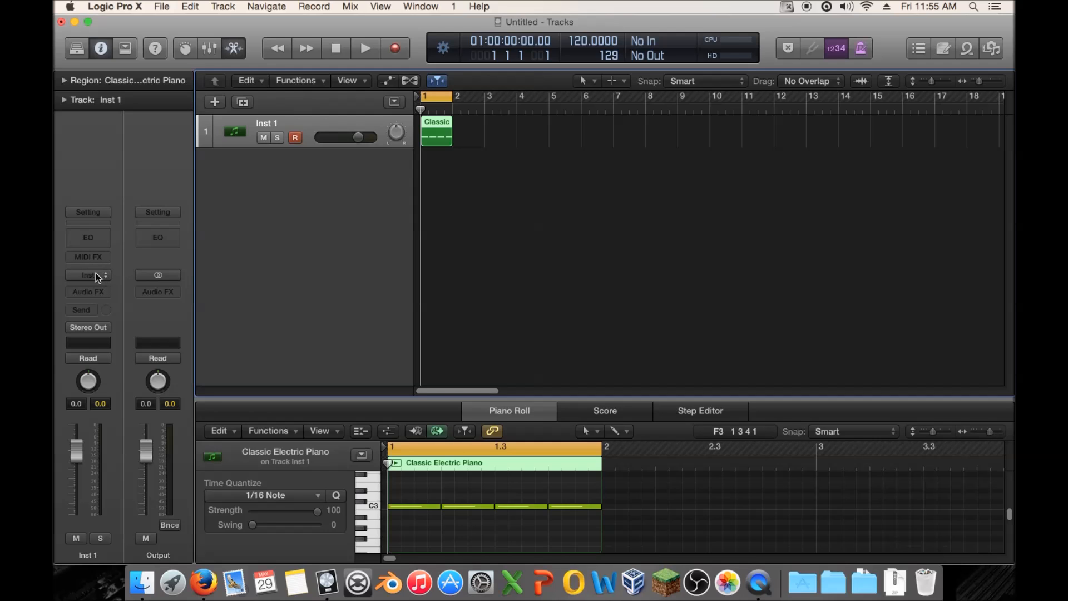
{"action": "left_click", "coordinate": [96, 274]}
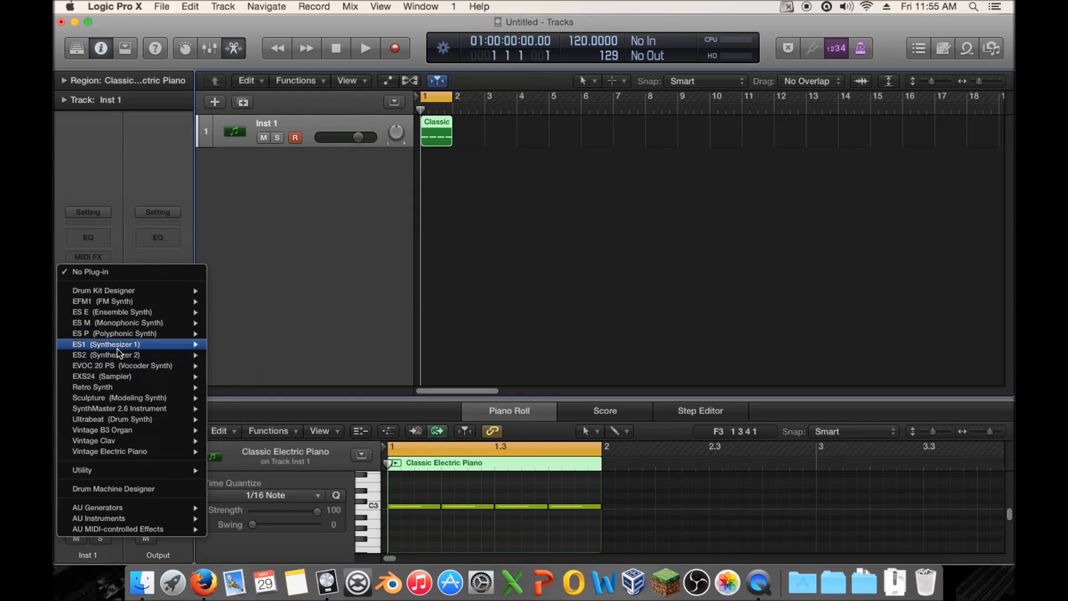
{"action": "mouse_move", "coordinate": [117, 355]}
{"action": "left_click", "coordinate": [225, 354]}
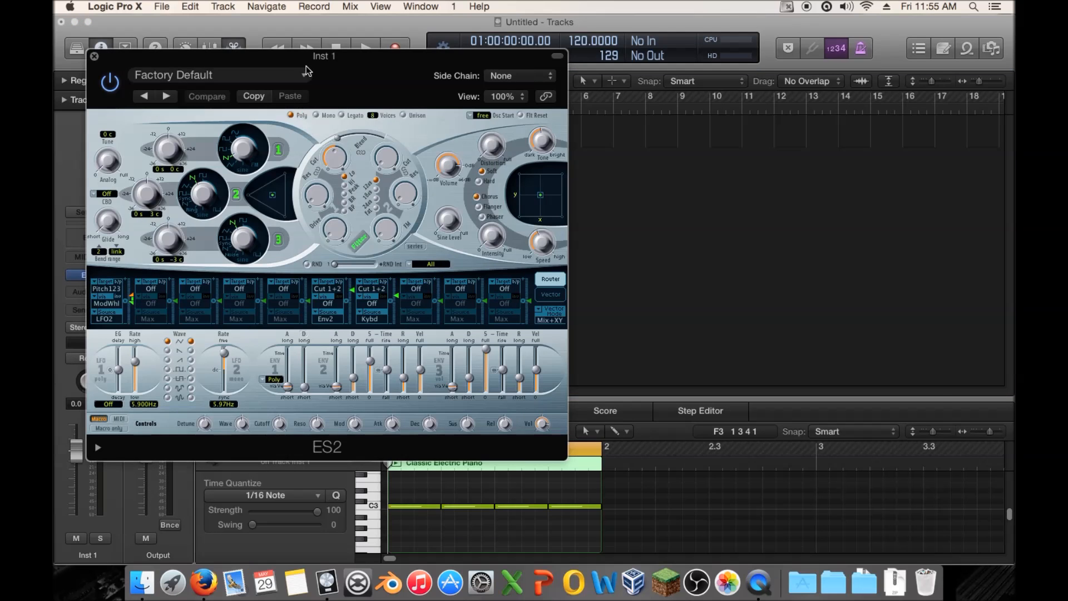
{"action": "left_click_drag", "start_coordinate": [305, 73], "coordinate": [681, 73]}
Step: Load the Analog Saw Init preset from the ES2 tutorial settings
{"action": "left_click", "coordinate": [675, 74]}
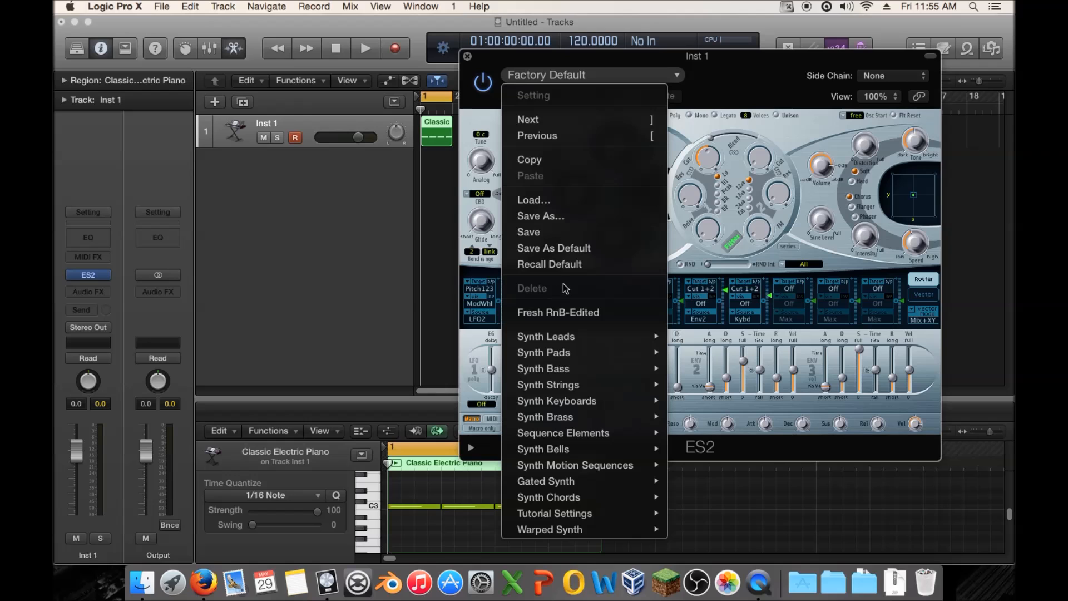
{"action": "mouse_move", "coordinate": [557, 513]}
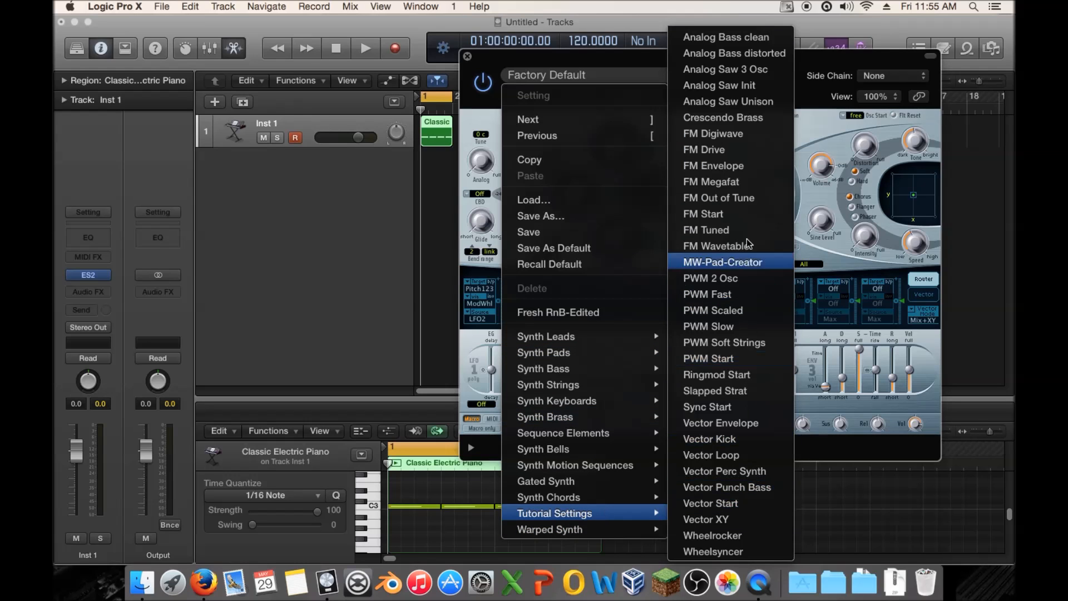
{"action": "left_click", "coordinate": [760, 91]}
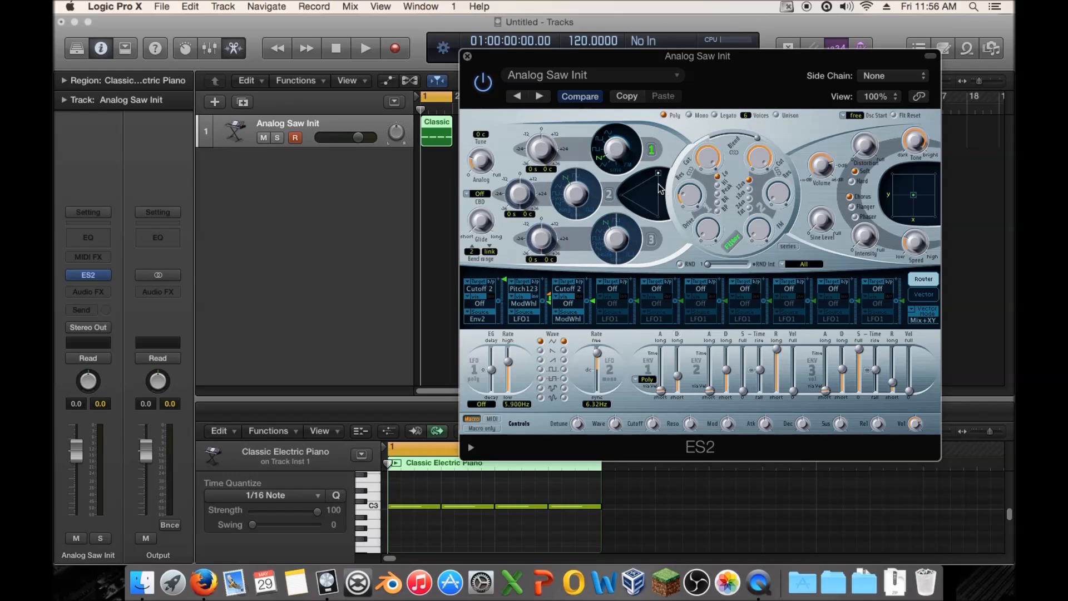
Step: Set oscillator 1 to a sine wave tuned to -36 semitones and turn down the Analog amount
{"action": "left_click_drag", "start_coordinate": [615, 157], "coordinate": [616, 180]}
{"action": "left_click_drag", "start_coordinate": [477, 165], "coordinate": [476, 184]}
{"action": "left_click_drag", "start_coordinate": [541, 143], "coordinate": [541, 202]}
Step: Select all four C3 notes of the region in the piano roll
{"action": "left_click_drag", "start_coordinate": [403, 488], "coordinate": [579, 529]}
{"action": "left_click", "coordinate": [417, 482]}
{"action": "left_click_drag", "start_coordinate": [415, 511], "coordinate": [561, 517]}
{"action": "left_click", "coordinate": [528, 494]}
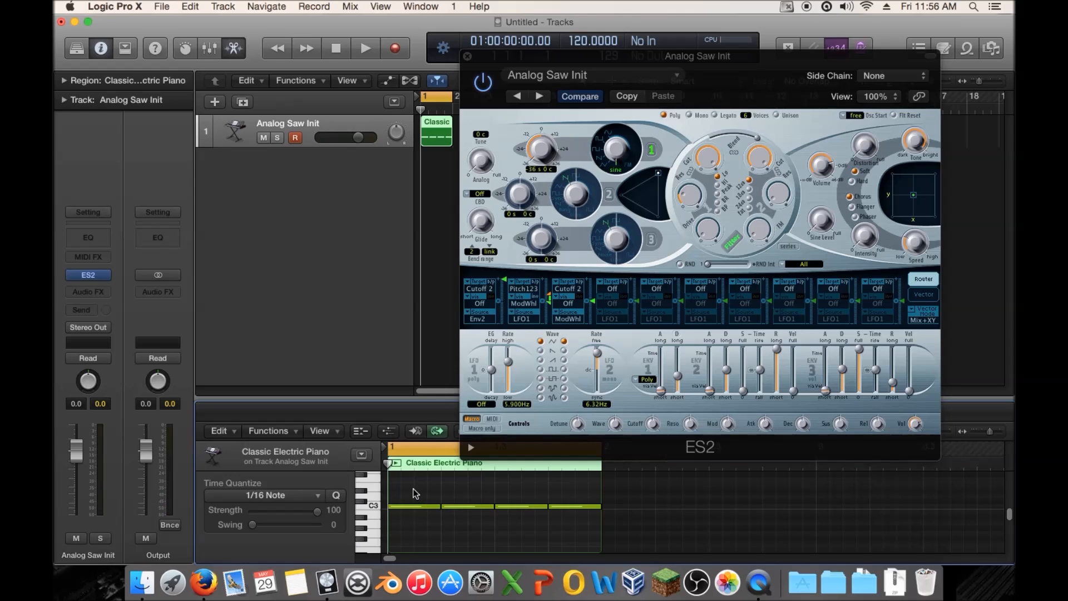
{"action": "left_click_drag", "start_coordinate": [412, 489], "coordinate": [562, 509]}
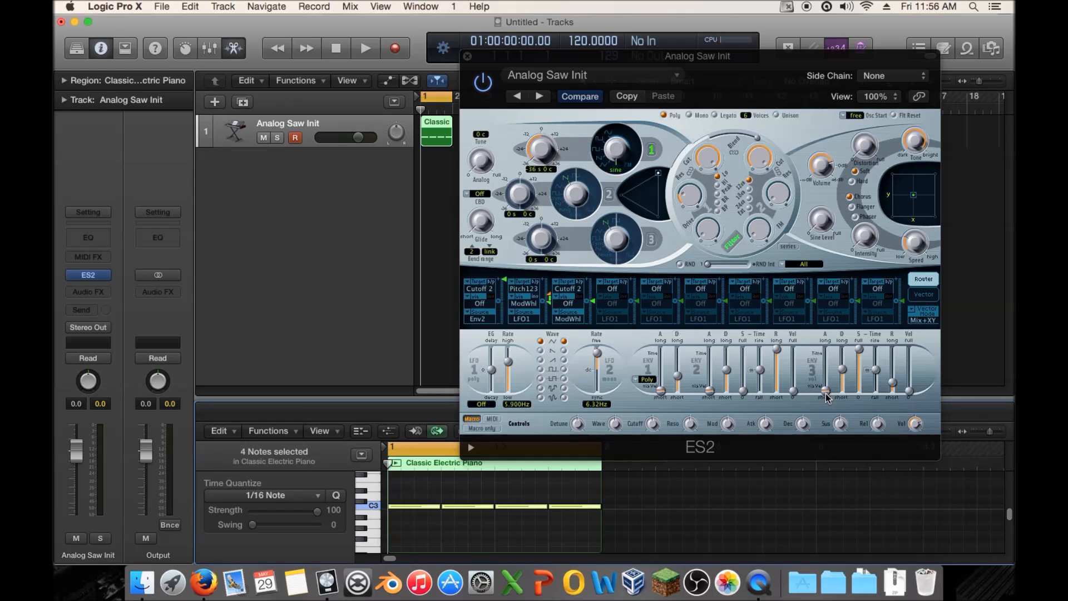
Step: Raise the envelope 3 attack slightly to about 0.92 ms and reselect the four C3 notes
{"action": "left_click_drag", "start_coordinate": [825, 394], "coordinate": [826, 390]}
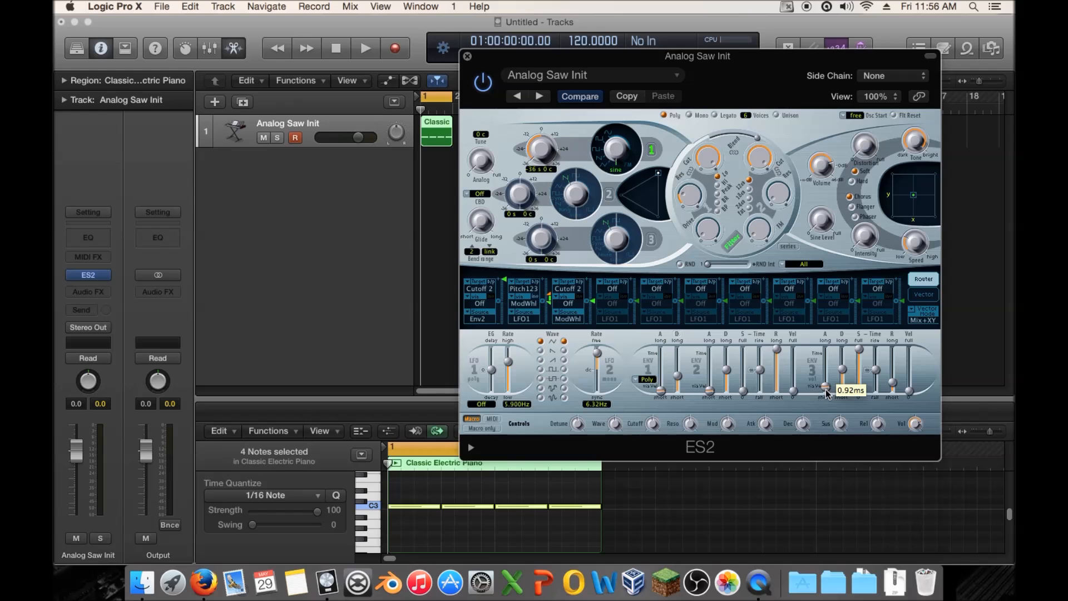
{"action": "left_click_drag", "start_coordinate": [430, 490], "coordinate": [445, 511]}
{"action": "left_click", "coordinate": [410, 489]}
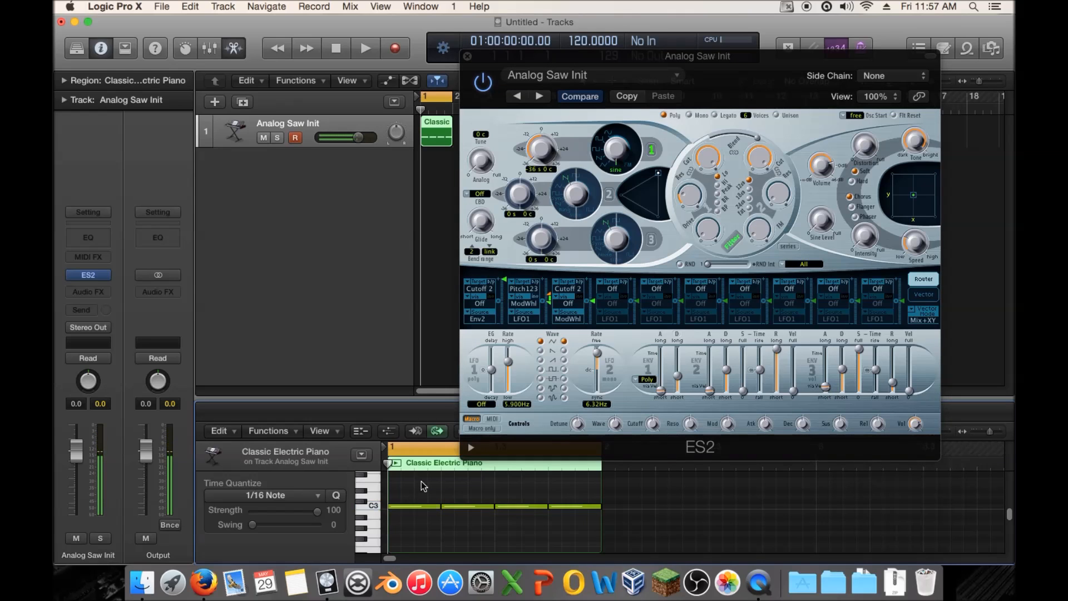
{"action": "left_click", "coordinate": [826, 392]}
{"action": "left_click_drag", "start_coordinate": [826, 392], "coordinate": [826, 386]}
{"action": "left_click_drag", "start_coordinate": [409, 496], "coordinate": [583, 515]}
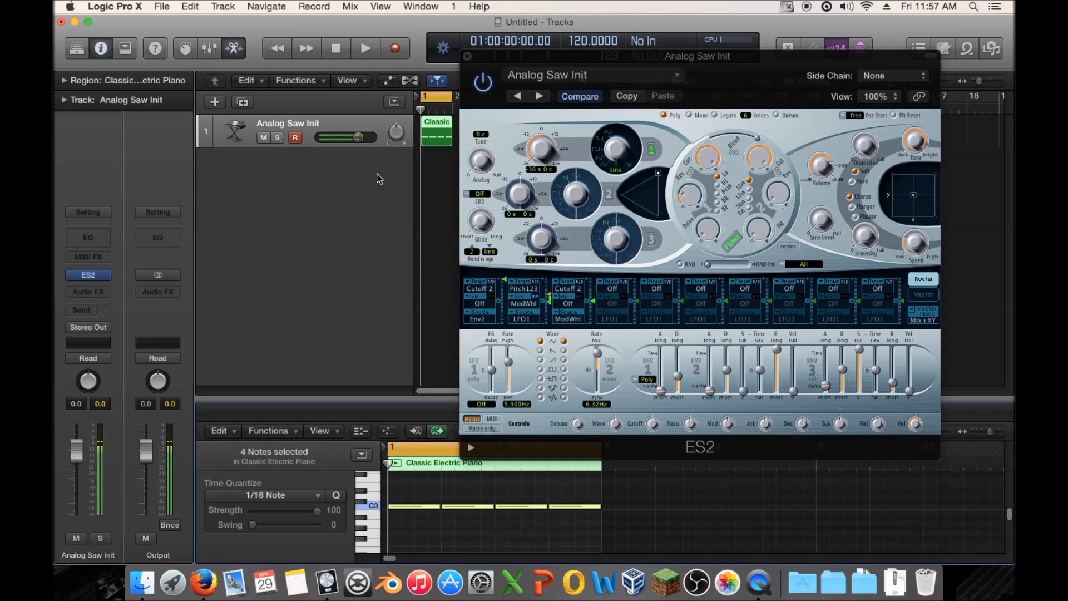
Step: Lower the envelope 3 sustain fully while the loop plays, then stop and return the playhead to the start
{"action": "left_click_drag", "start_coordinate": [477, 71], "coordinate": [494, 73]}
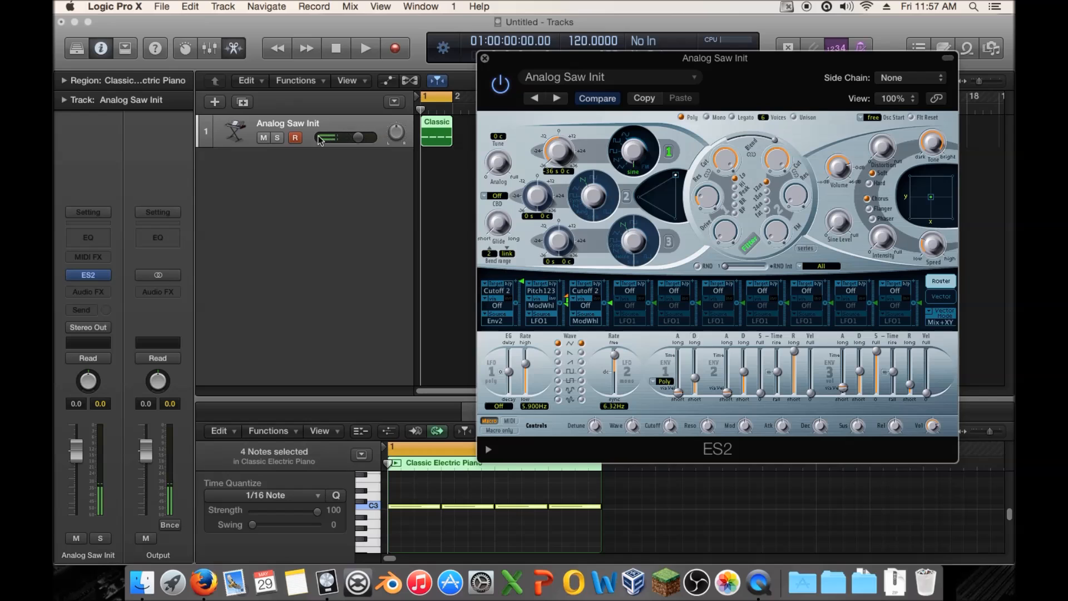
{"action": "key", "text": "space"}
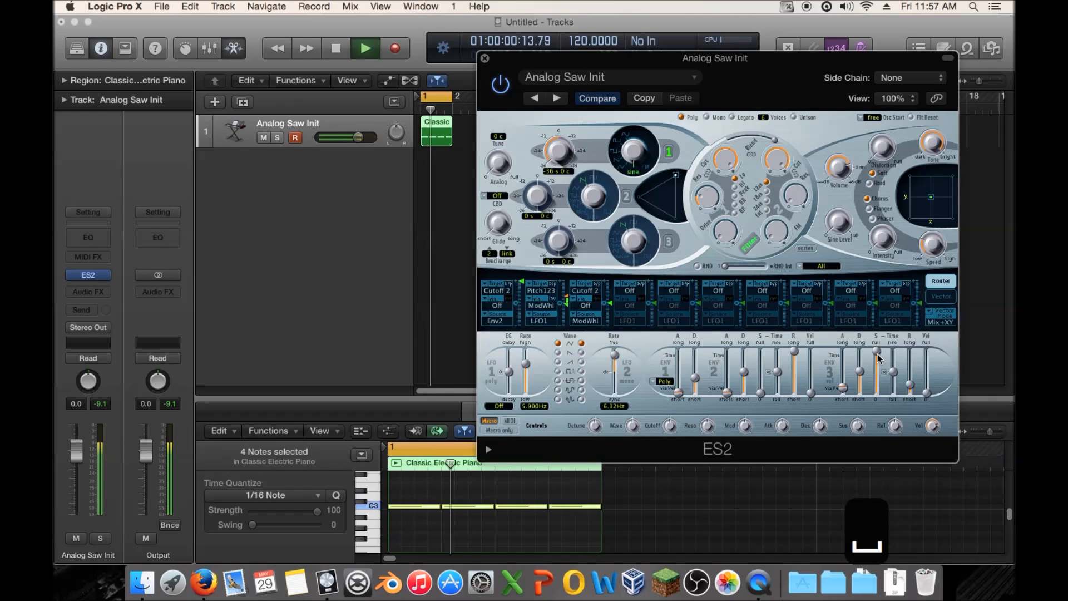
{"action": "left_click_drag", "start_coordinate": [876, 352], "coordinate": [861, 378]}
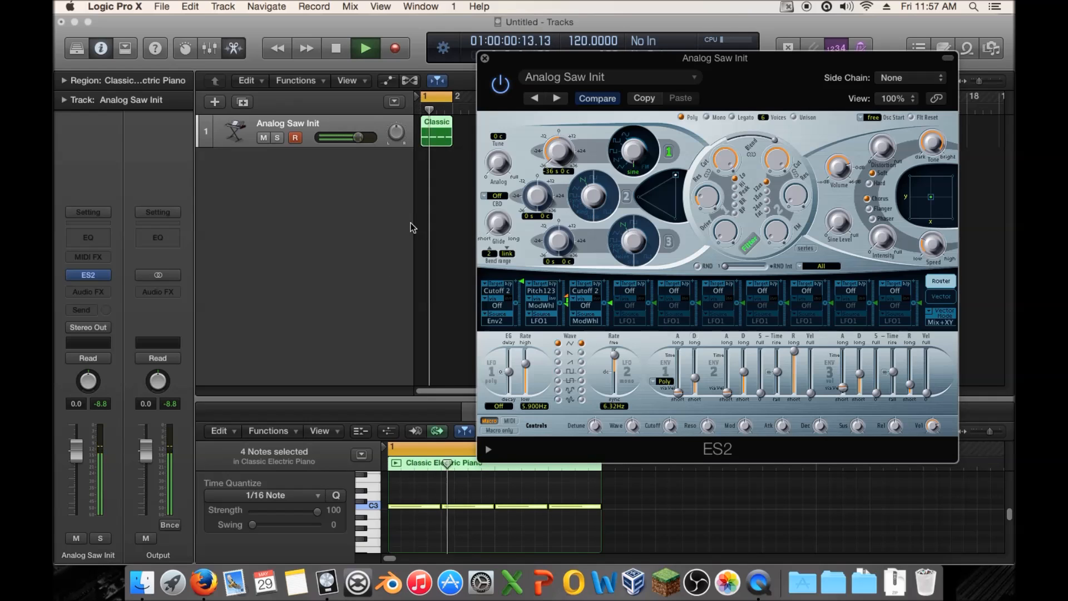
{"action": "key", "text": "space"}
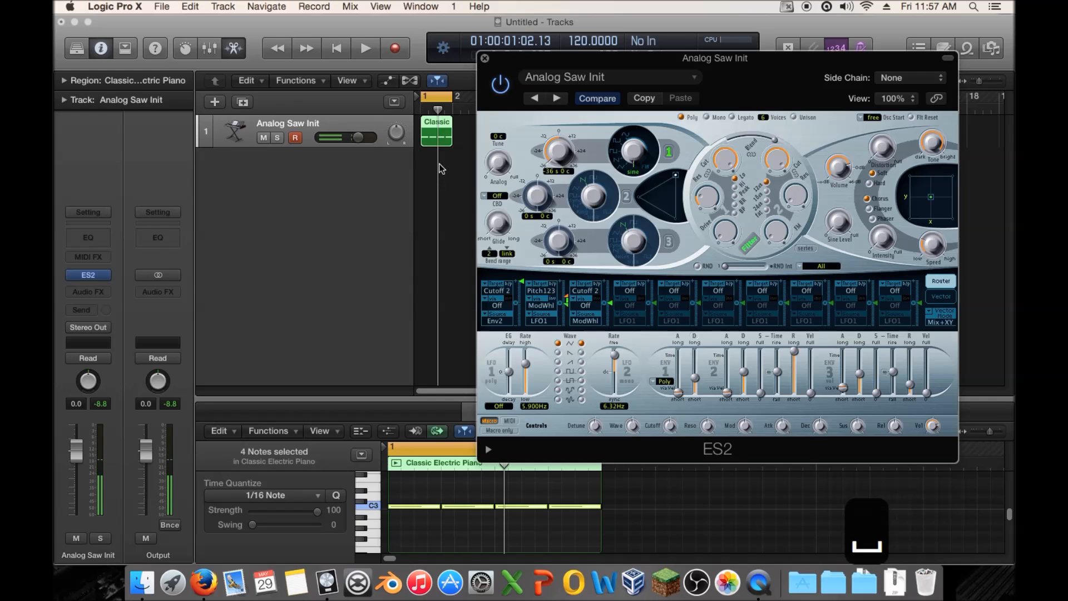
{"action": "key", "text": "Return"}
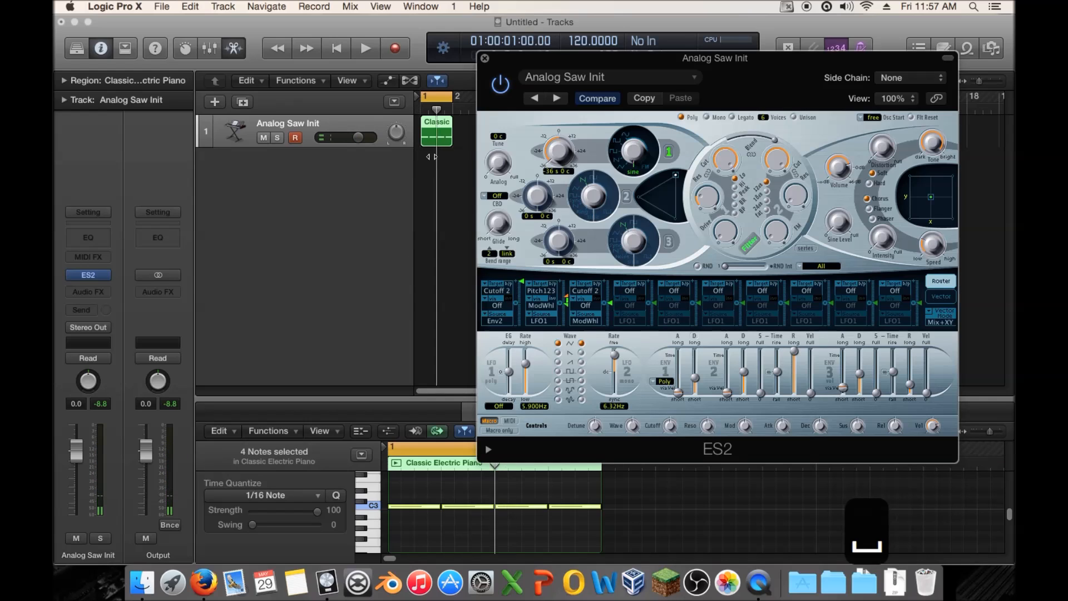
{"action": "left_click", "coordinate": [407, 160]}
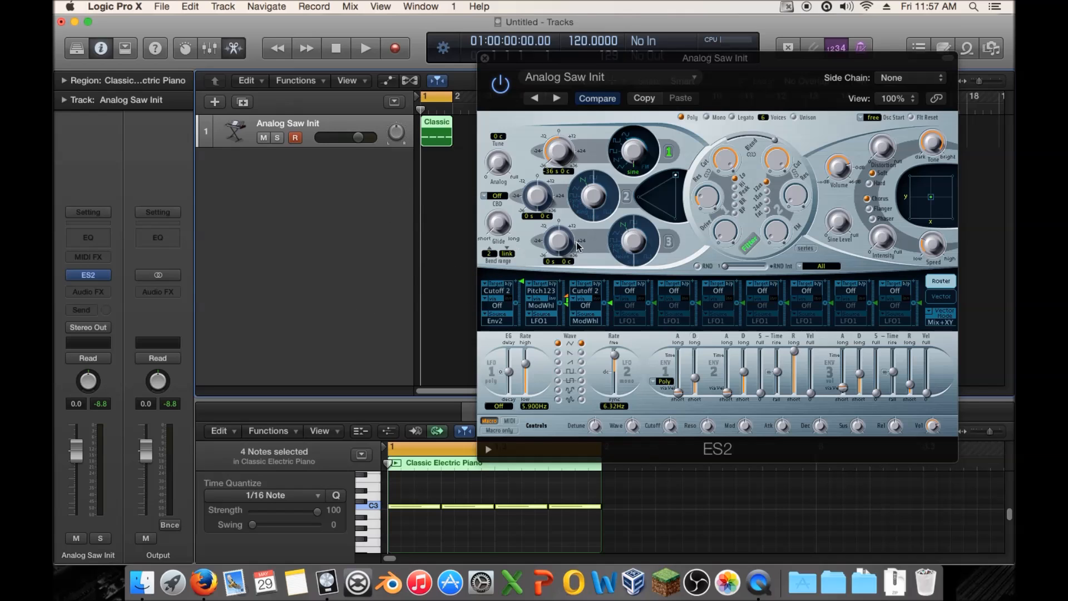
Step: Route Env1 to Pitch 1 in the fourth modulation slot and raise the modulation amount to maximum
{"action": "left_click", "coordinate": [634, 292]}
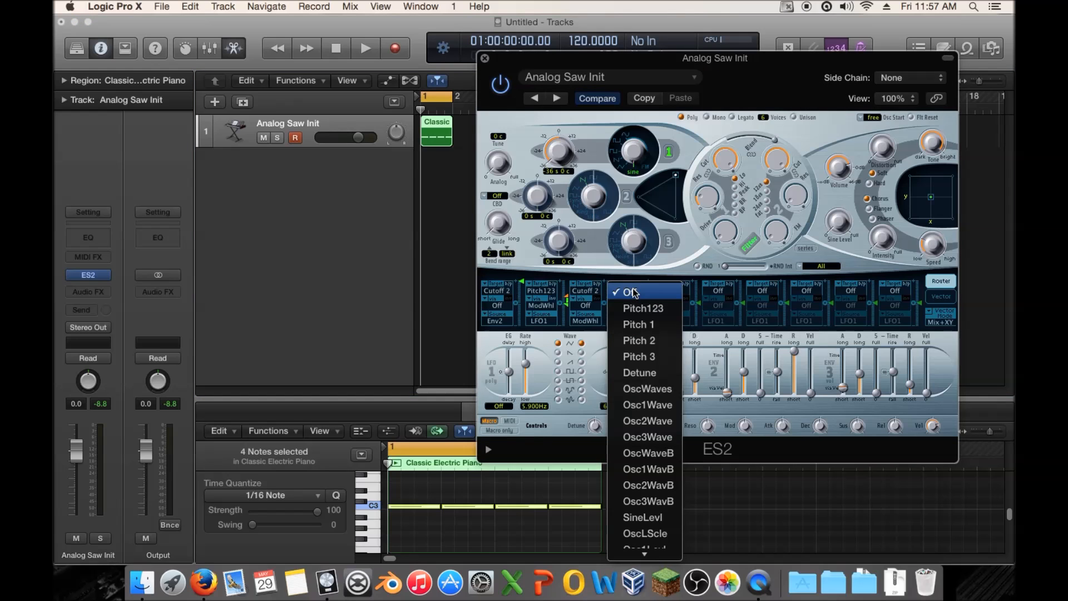
{"action": "left_click", "coordinate": [664, 323]}
{"action": "left_click", "coordinate": [626, 321]}
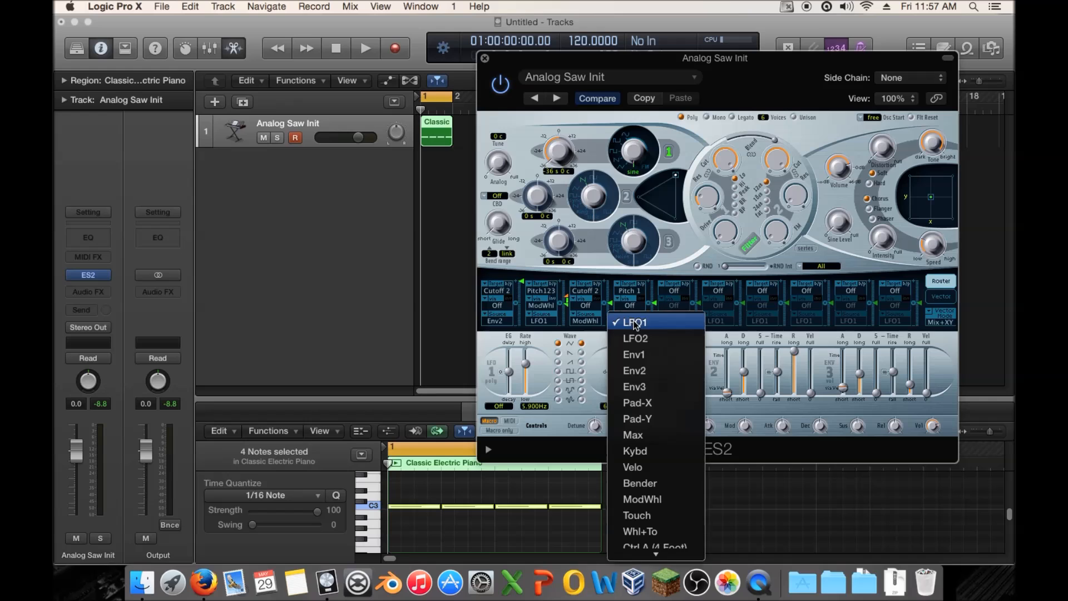
{"action": "left_click", "coordinate": [655, 355]}
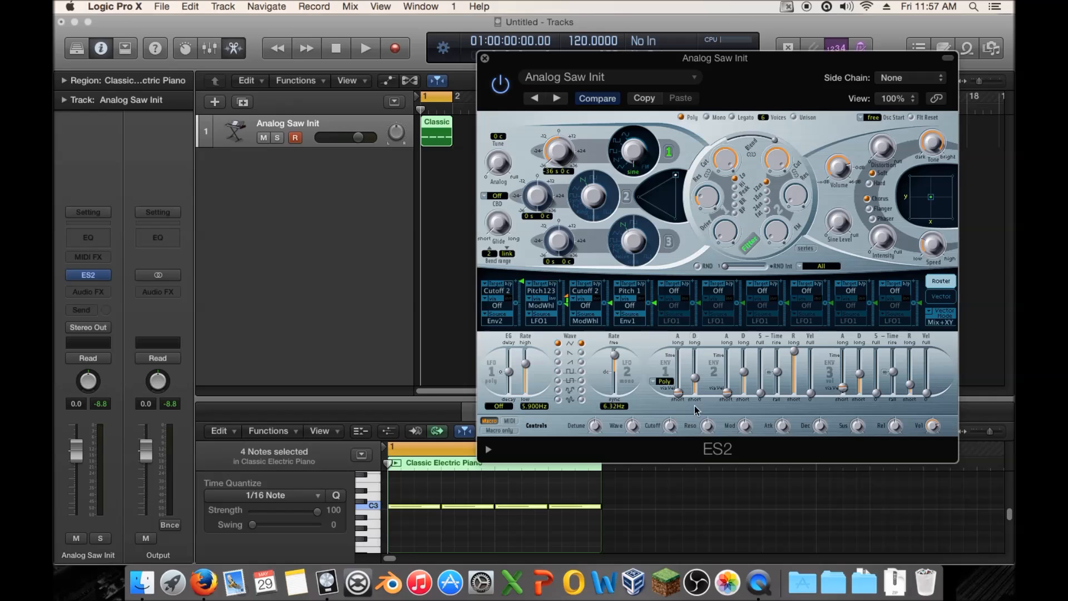
{"action": "mouse_move", "coordinate": [654, 302]}
{"action": "left_mouse_down"}
{"action": "mouse_move", "coordinate": [654, 234]}
{"action": "mouse_move", "coordinate": [633, 228]}
{"action": "left_mouse_up"}
Step: Play the loop several times to audition the pitch envelope on oscillator 1
{"action": "key", "text": "space"}
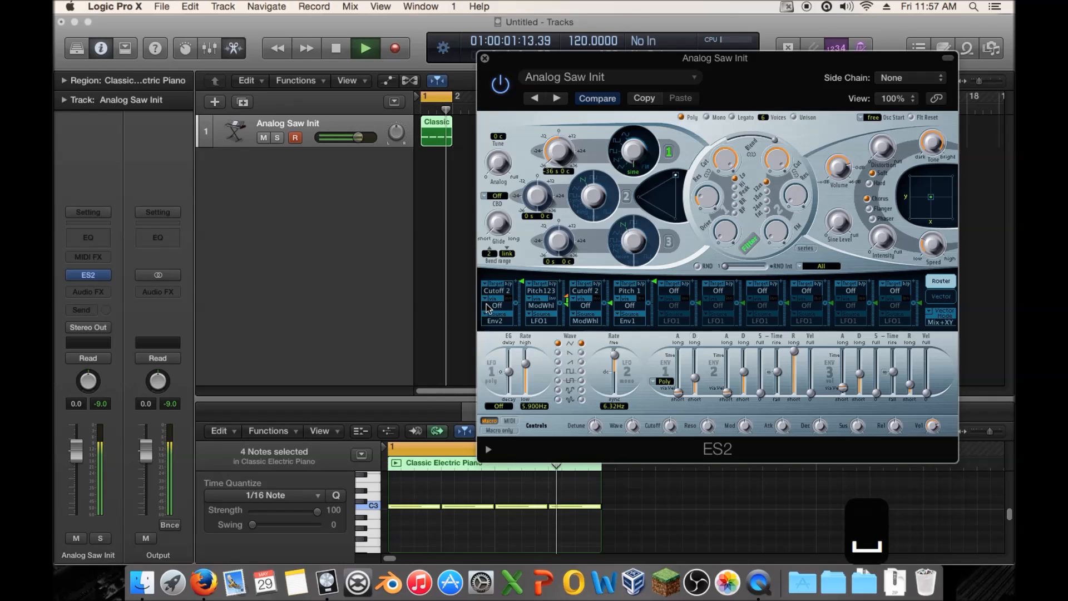
{"action": "key", "text": "space"}
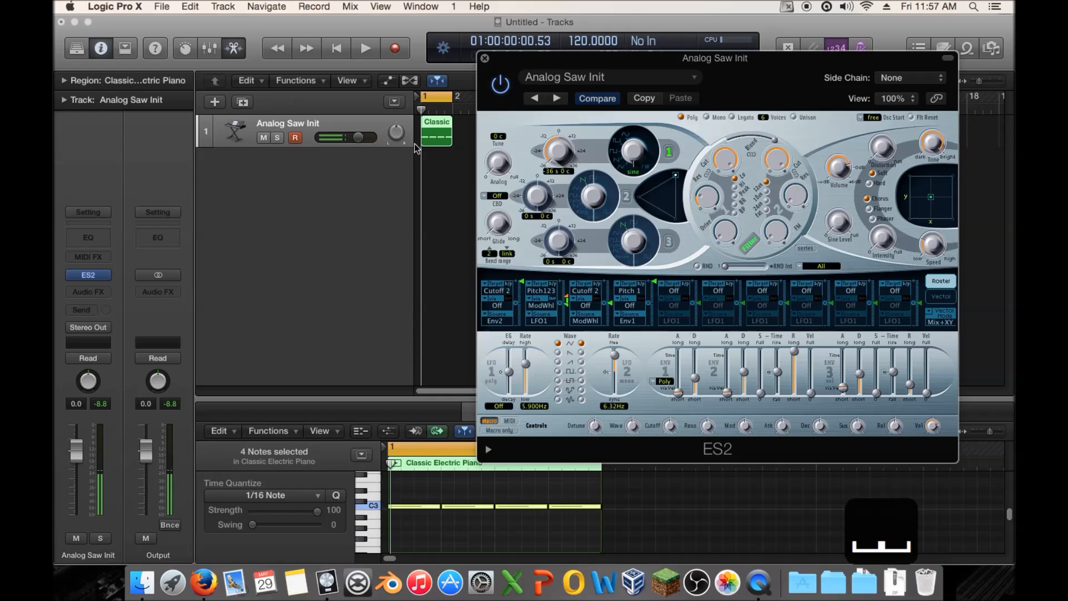
{"action": "key", "text": "space"}
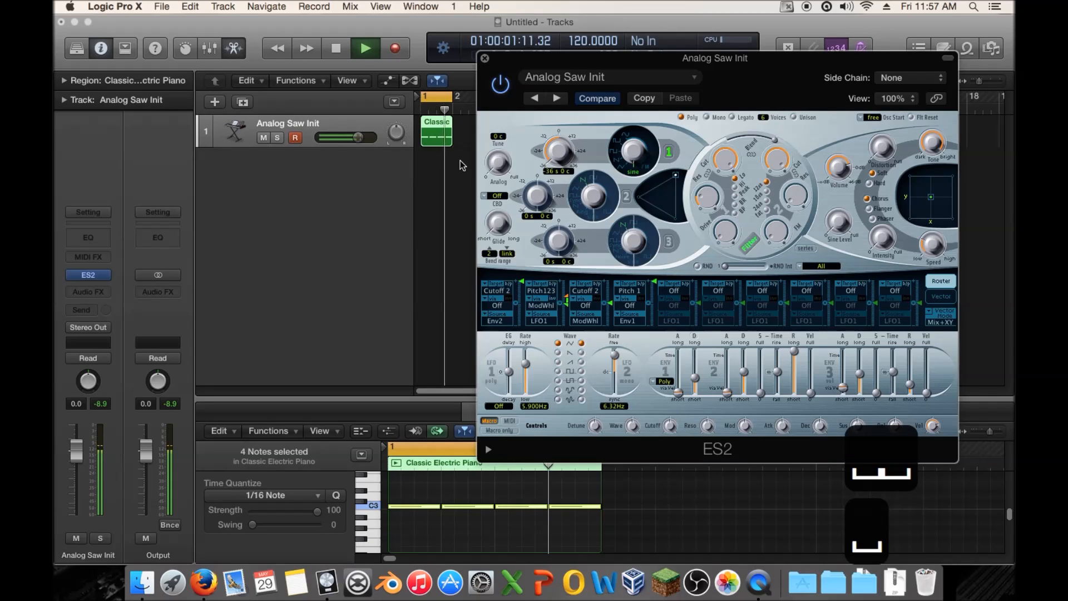
{"action": "key", "text": "space"}
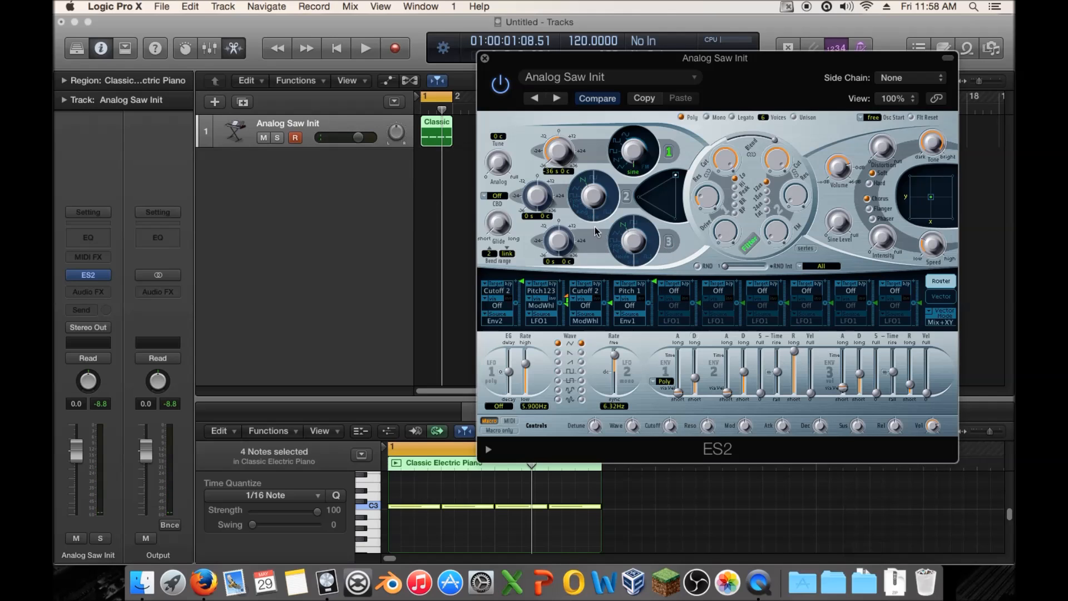
{"action": "key", "text": "space"}
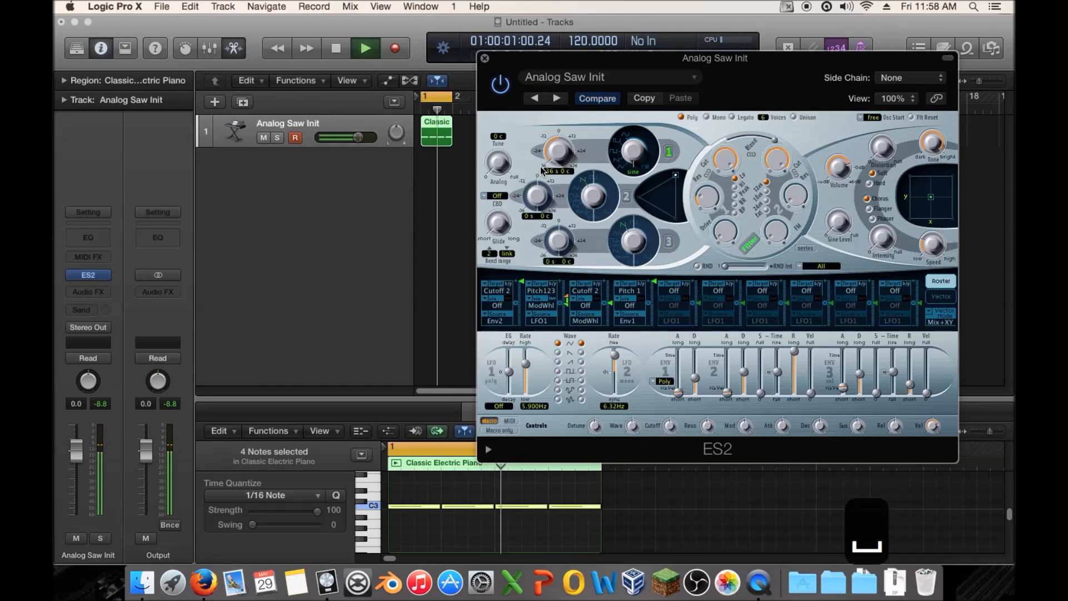
Step: Set the project tempo to 128 BPM and play the loop at the new speed
{"action": "key", "text": "space"}
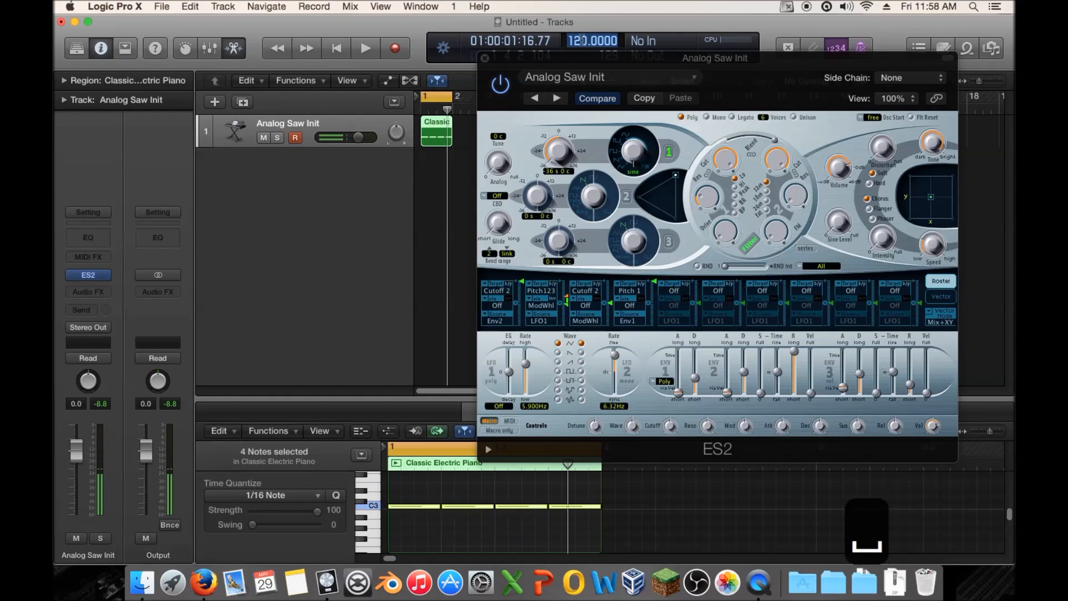
{"action": "type", "text": "128"}
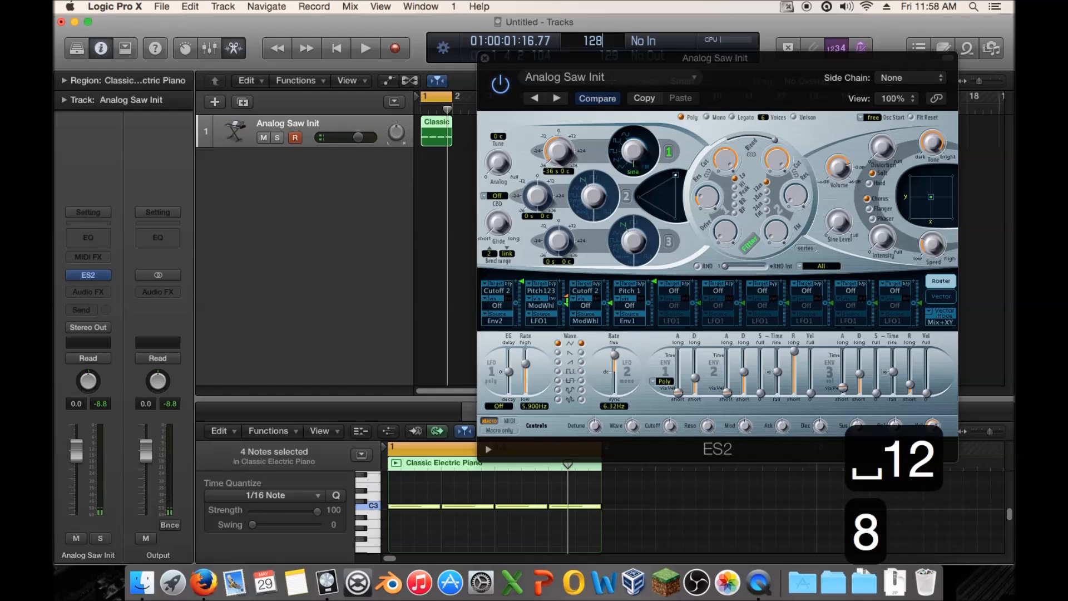
{"action": "key", "text": "Return"}
{"action": "key", "text": "space"}
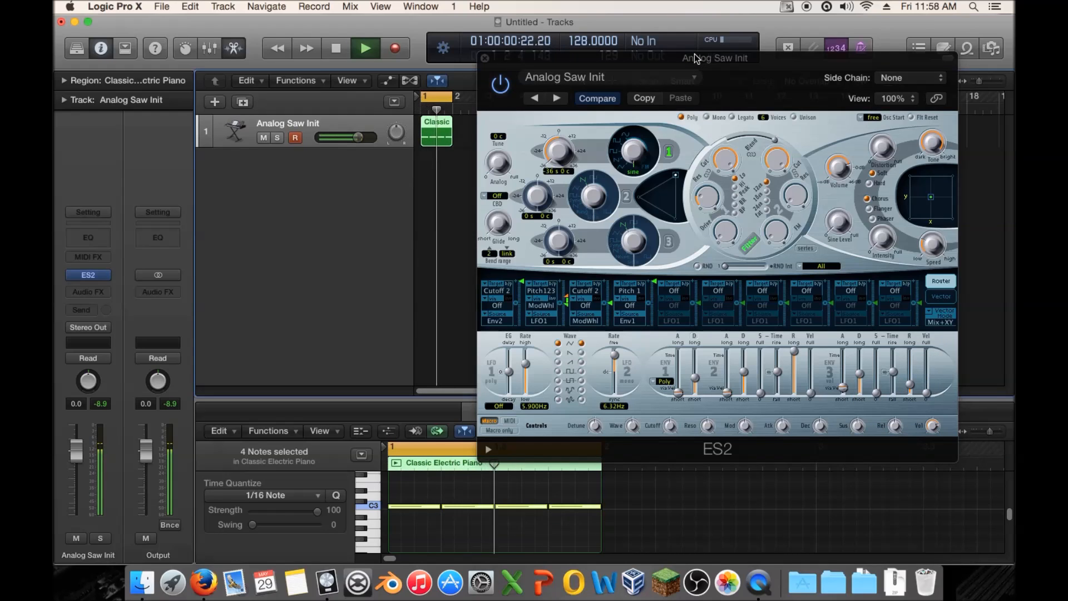
{"action": "key", "text": "space"}
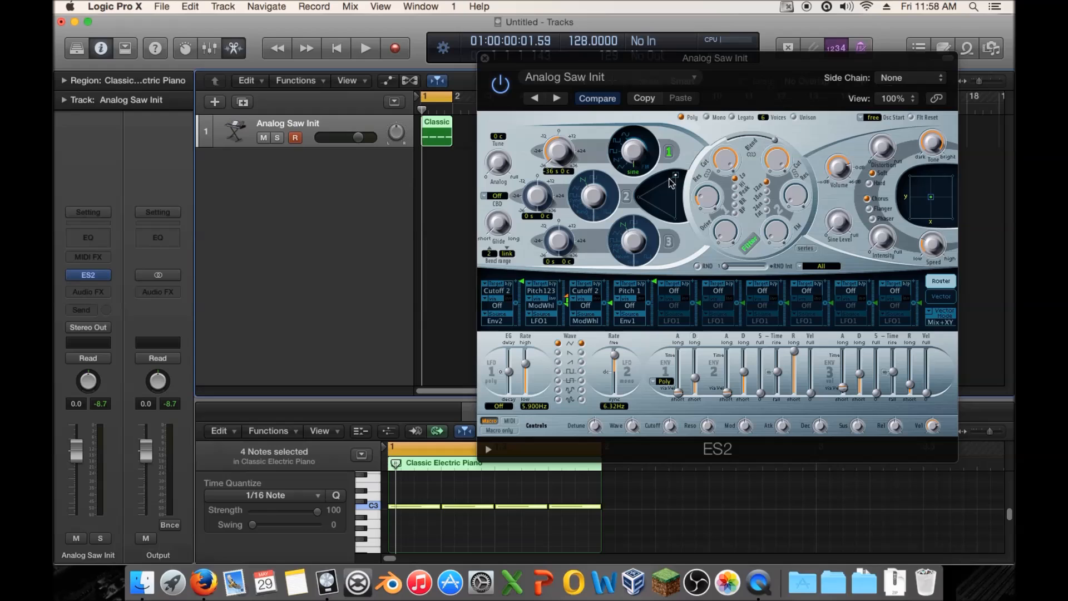
Step: Turn on oscillator 2 and shift the oscillator mix fully to it
{"action": "left_click_drag", "start_coordinate": [666, 185], "coordinate": [618, 197]}
{"action": "left_click", "coordinate": [626, 198]}
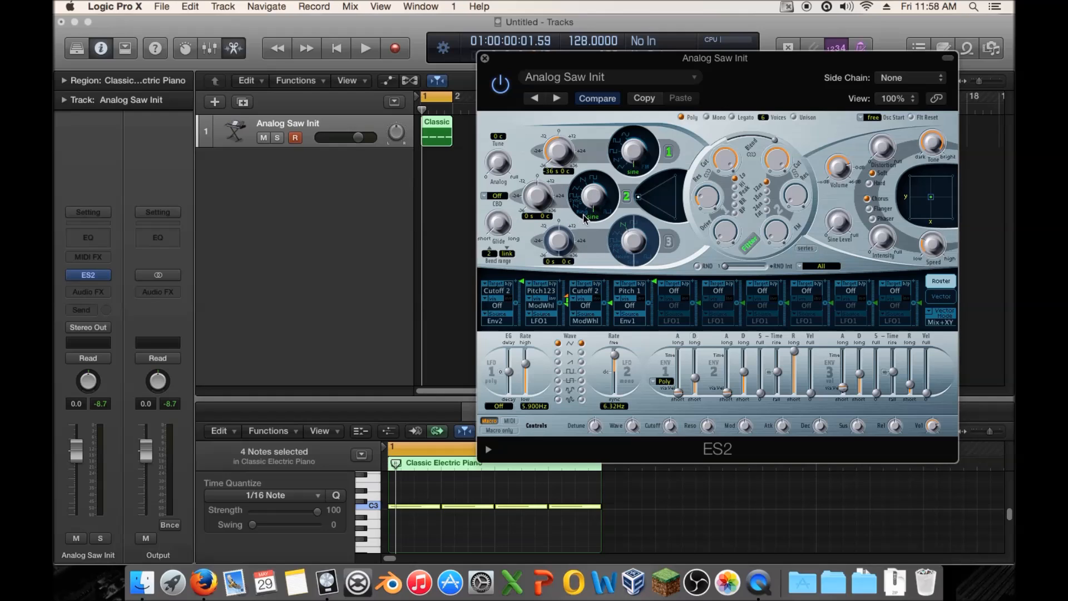
Step: Tune oscillator 2 down to -12 semitones and route Env2 to Pitch 2 in the fifth modulation slot
{"action": "key", "text": "space"}
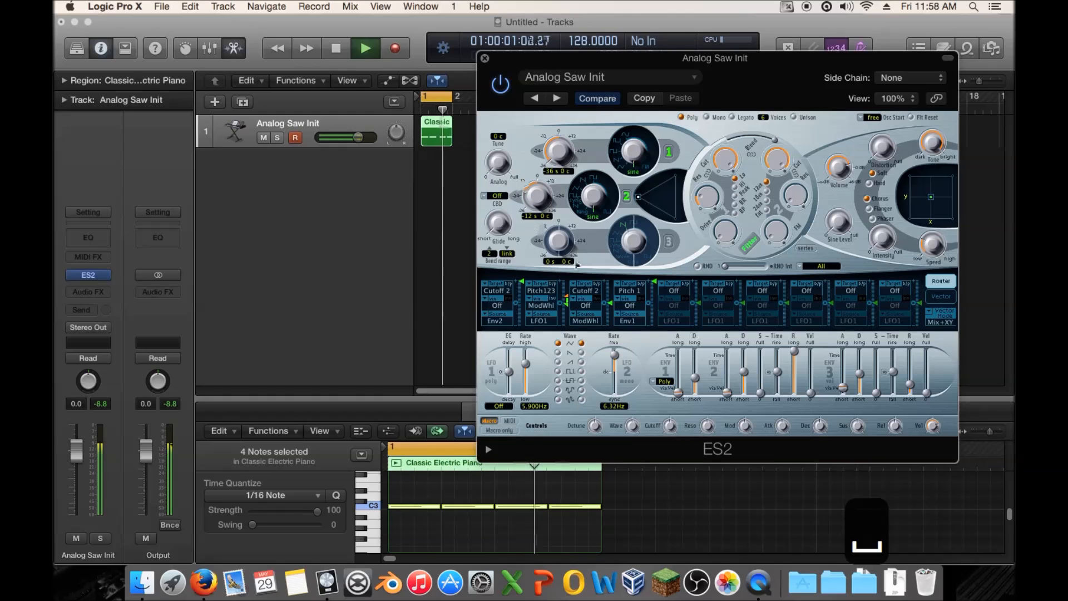
{"action": "key", "text": "space"}
{"action": "left_click", "coordinate": [673, 291]}
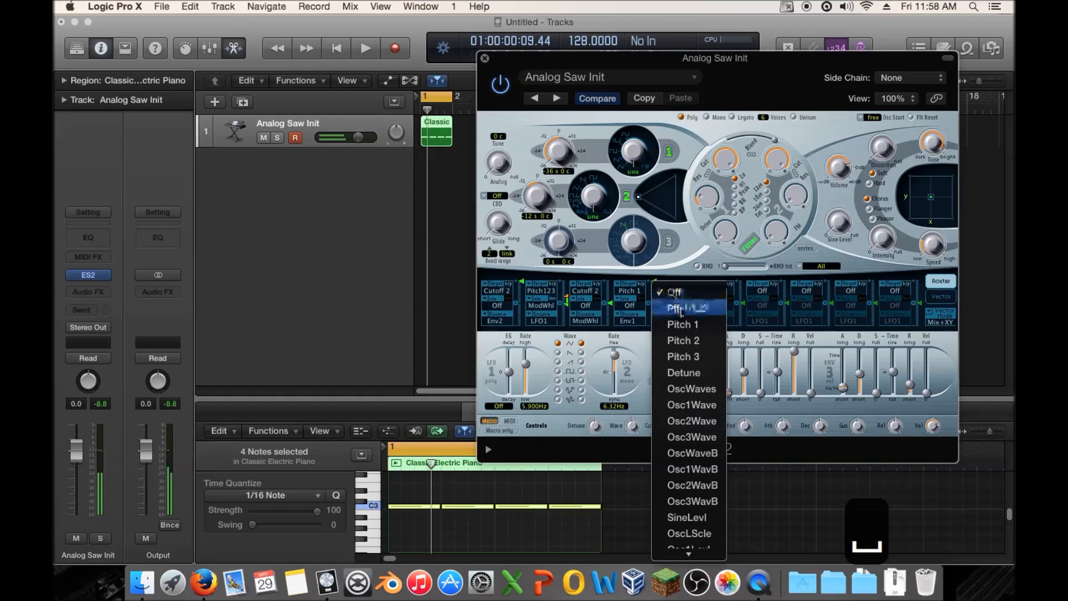
{"action": "left_click", "coordinate": [695, 340]}
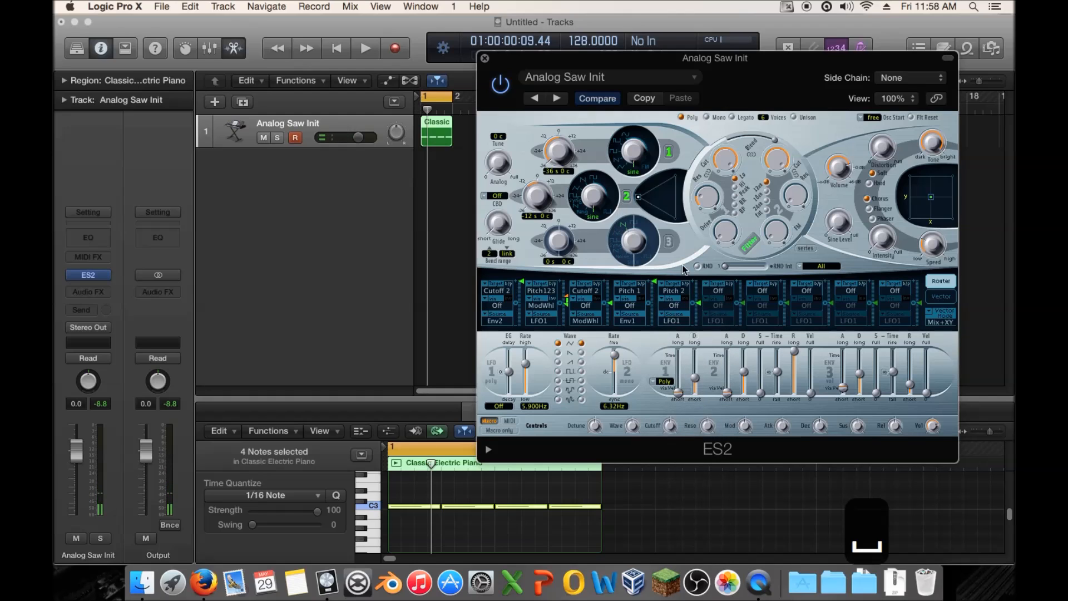
{"action": "left_click", "coordinate": [670, 321]}
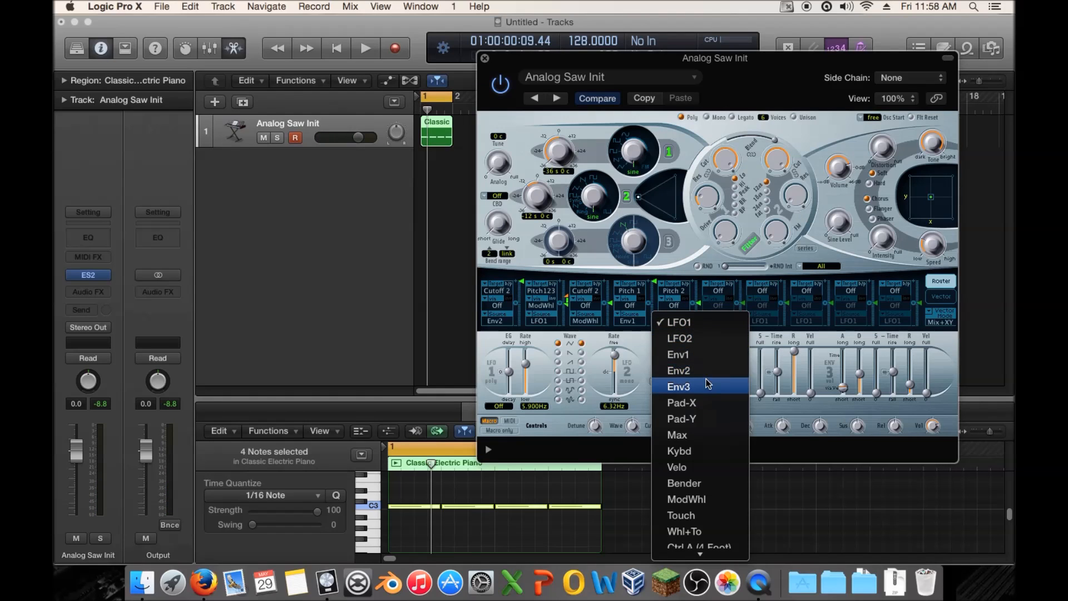
{"action": "left_click", "coordinate": [722, 357]}
Step: Play the loop while raising the Pitch 2 modulation amount to maximum and shortening Env2's decay
{"action": "key", "text": "space"}
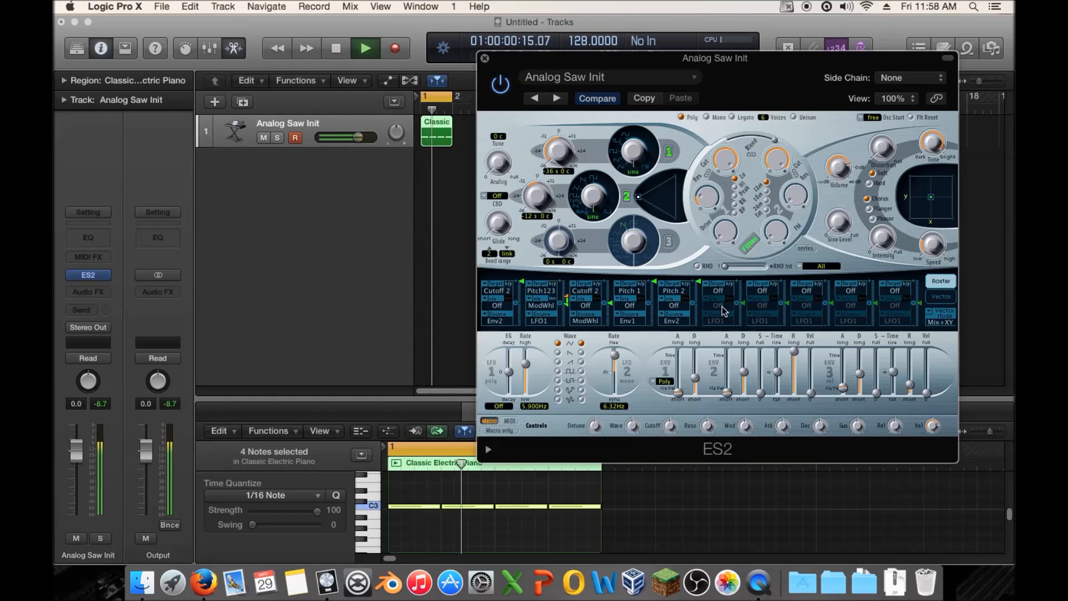
{"action": "left_click_drag", "start_coordinate": [747, 380], "coordinate": [747, 389]}
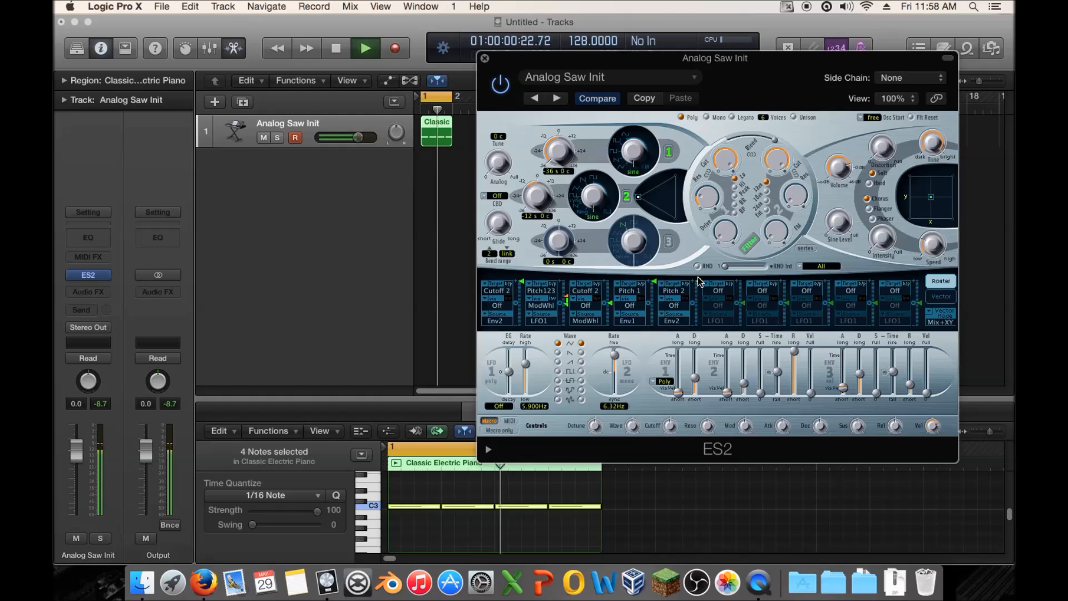
{"action": "mouse_move", "coordinate": [699, 282]}
{"action": "left_mouse_down"}
{"action": "mouse_move", "coordinate": [697, 297]}
{"action": "mouse_move", "coordinate": [700, 285]}
{"action": "left_mouse_up"}
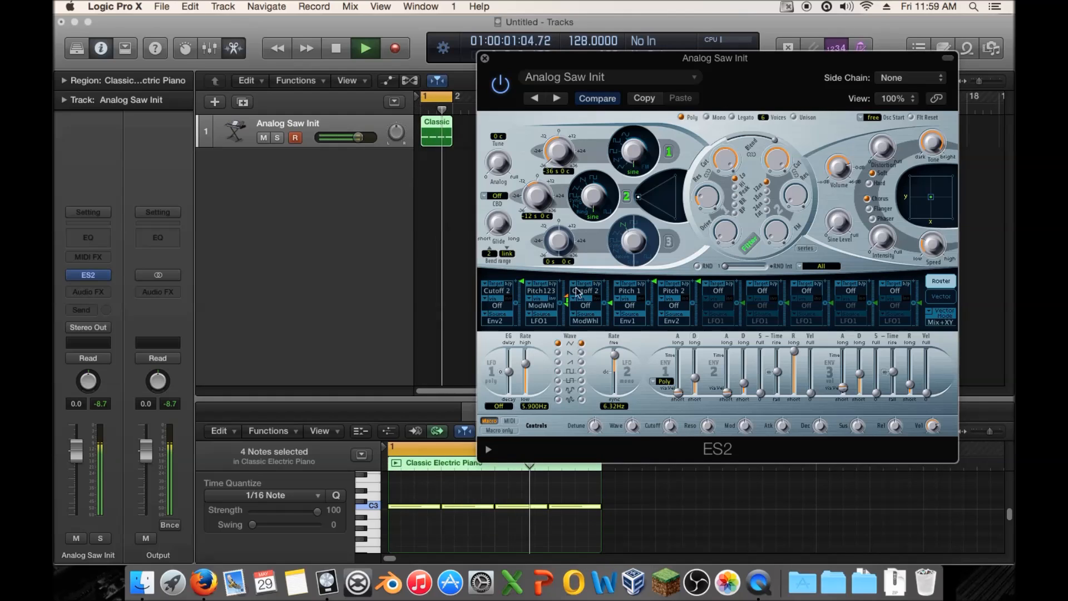
{"action": "key", "text": "space"}
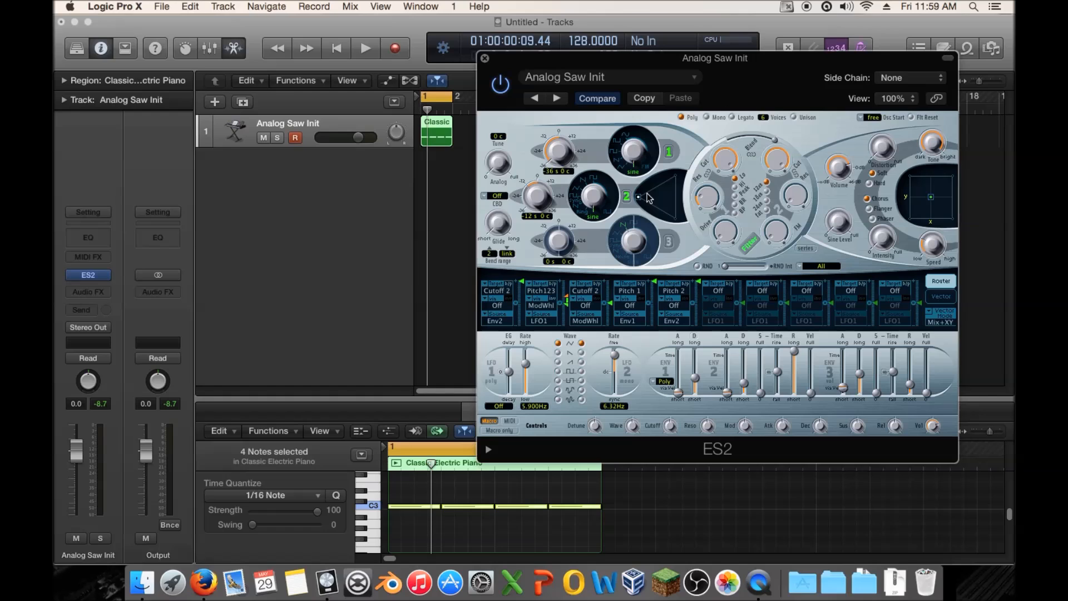
Step: Play the loop while sweeping the oscillator mix towards oscillator 1 and back to oscillator 2
{"action": "key", "text": "space"}
{"action": "left_click_drag", "start_coordinate": [639, 196], "coordinate": [684, 136]}
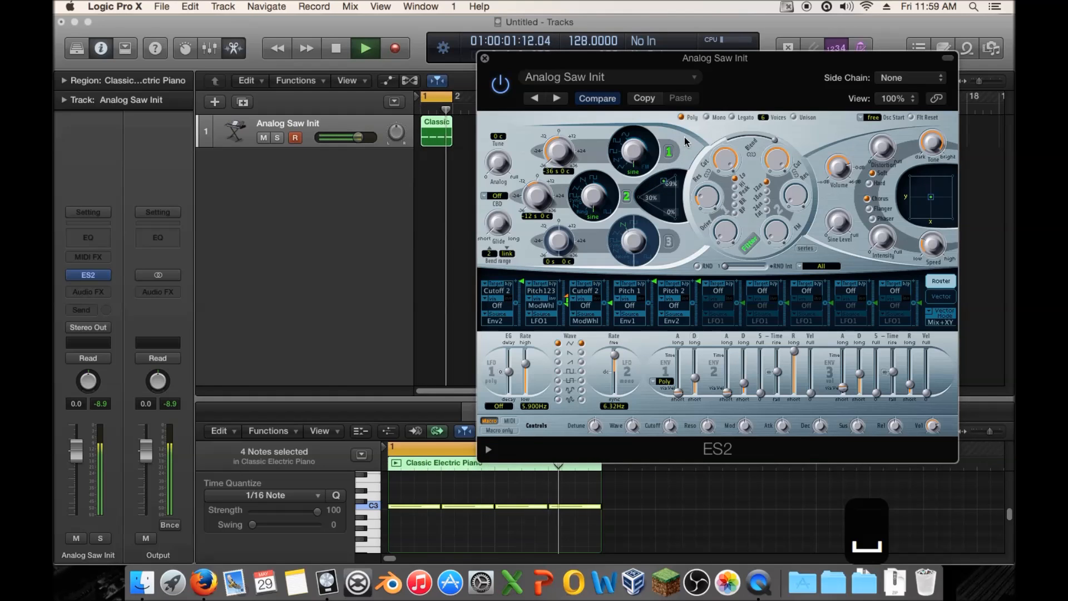
{"action": "key", "text": "space"}
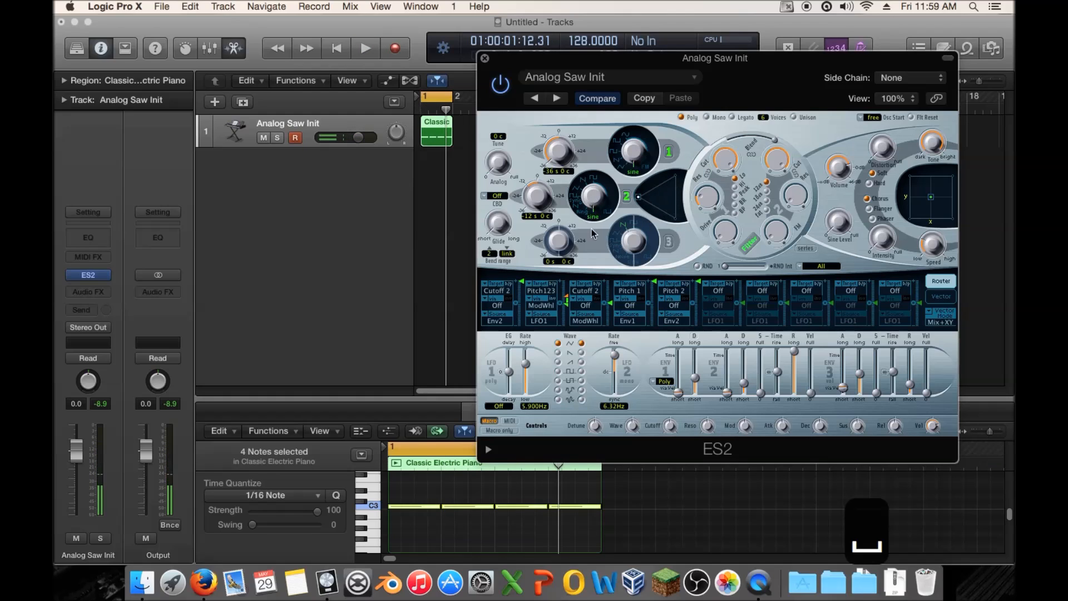
{"action": "key", "text": "space"}
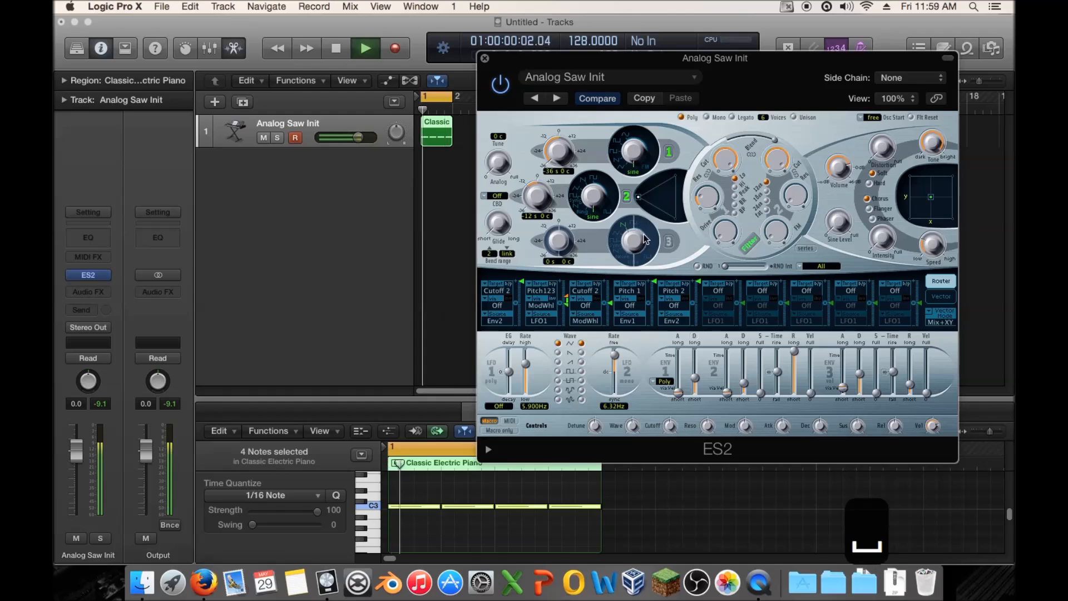
{"action": "key", "text": "space"}
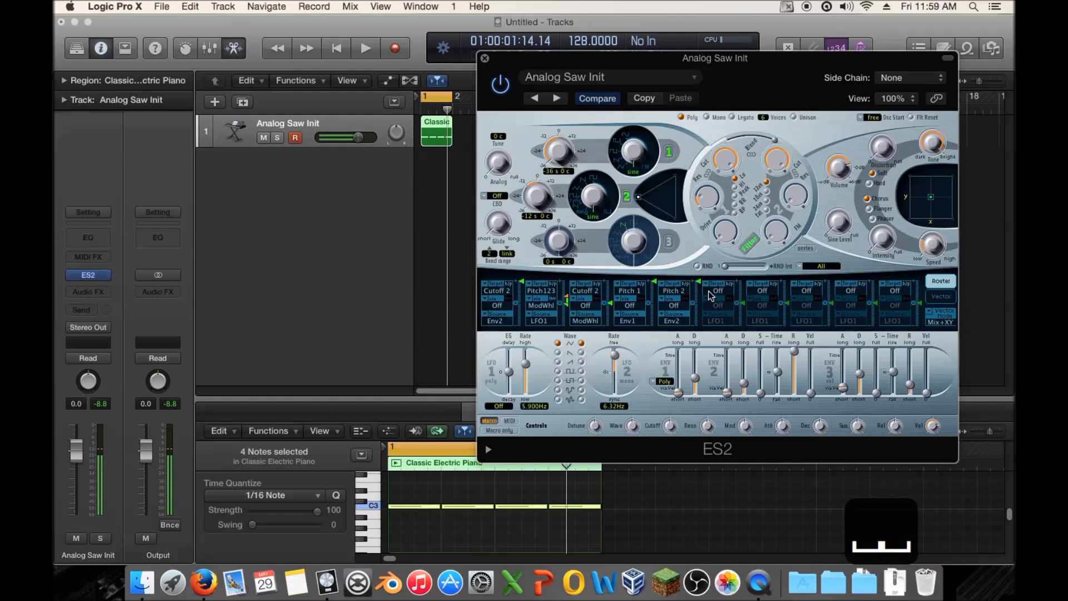
Step: Route Env2 to Osc2Levl in the sixth modulation slot and raise its modulation amount to maximum
{"action": "left_click", "coordinate": [719, 291]}
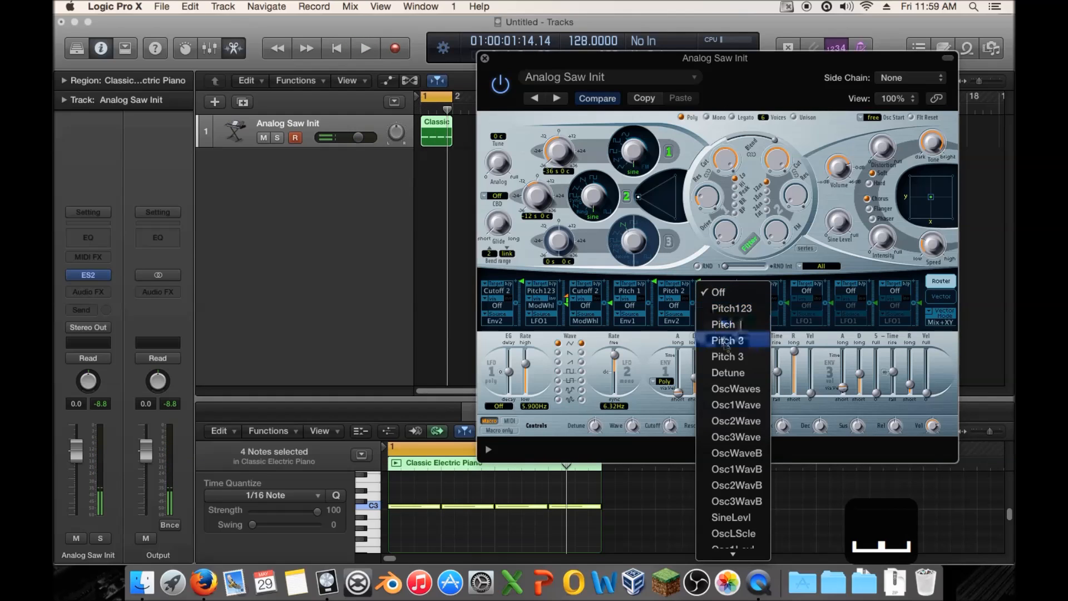
{"action": "mouse_move", "coordinate": [745, 554]}
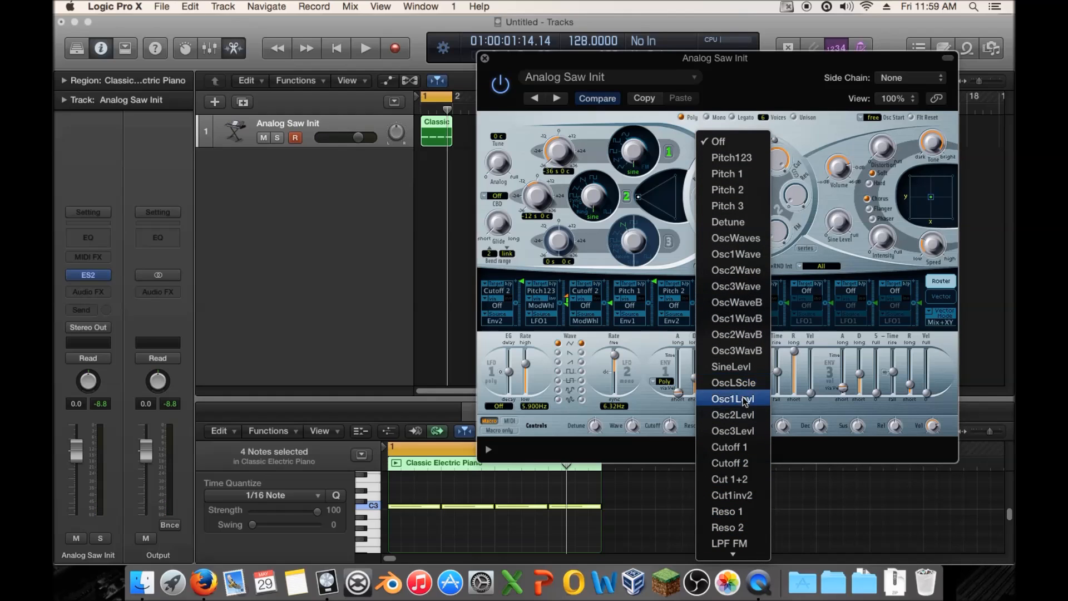
{"action": "left_click", "coordinate": [748, 416]}
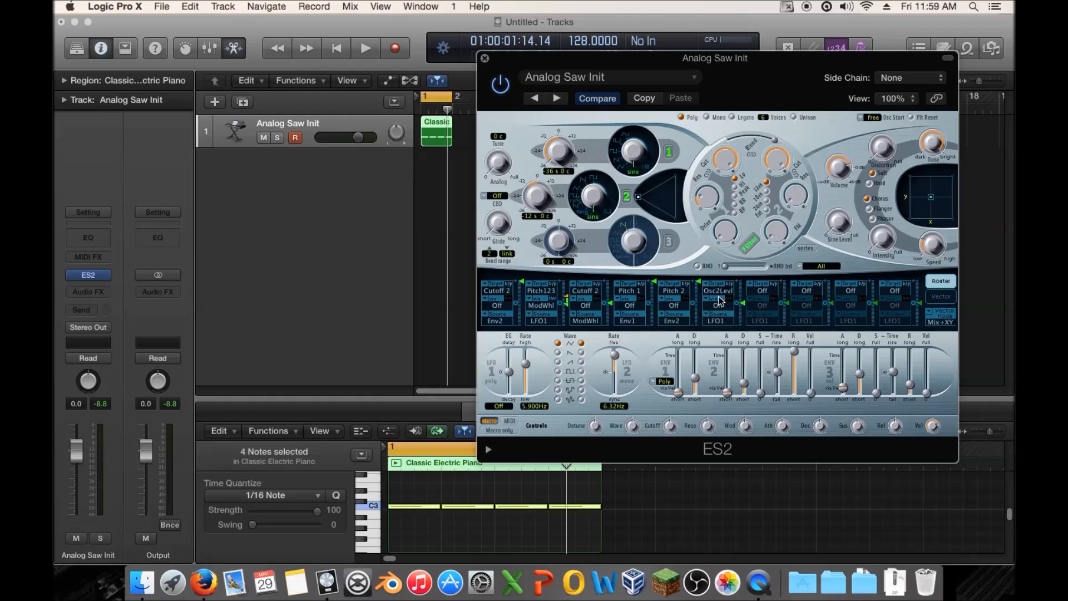
{"action": "left_click", "coordinate": [719, 324]}
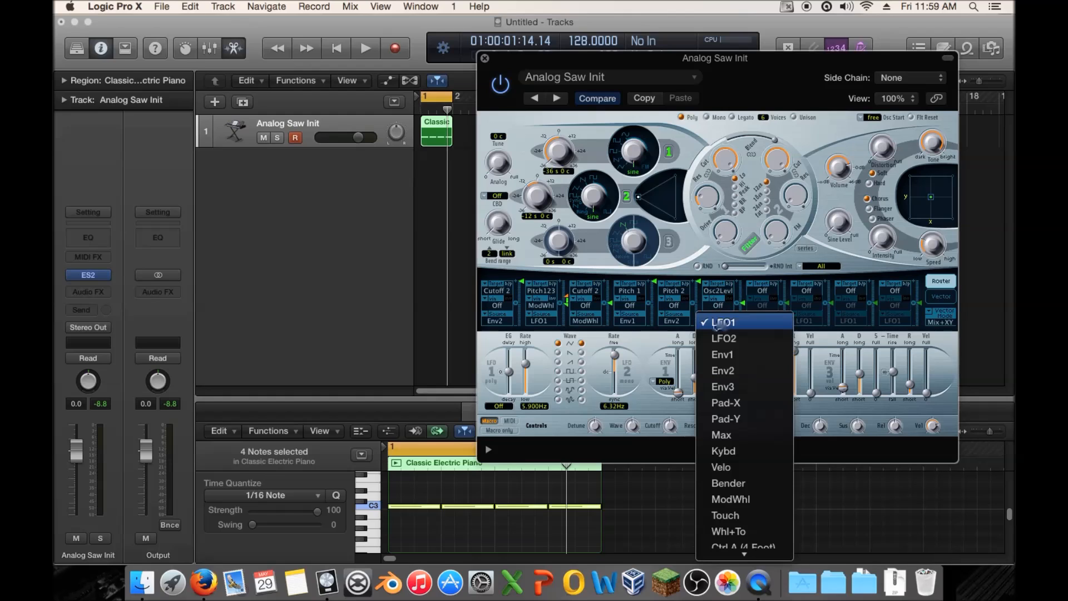
{"action": "left_click", "coordinate": [726, 374]}
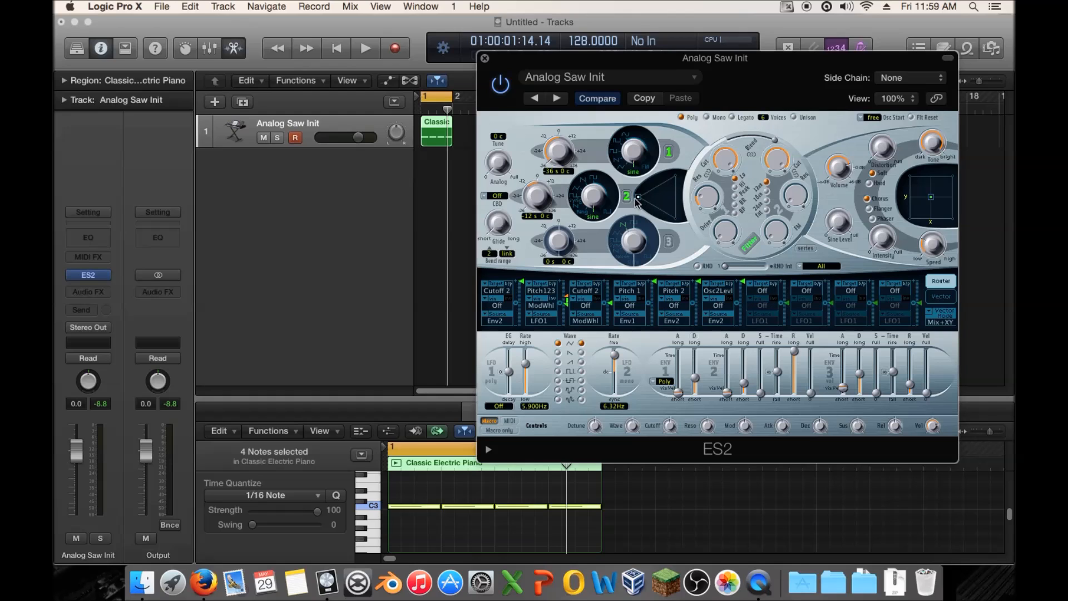
Step: Play the loop while bypassing and re-enabling the Osc2Levl modulation to compare the sound of oscillator 2
{"action": "key", "text": "space"}
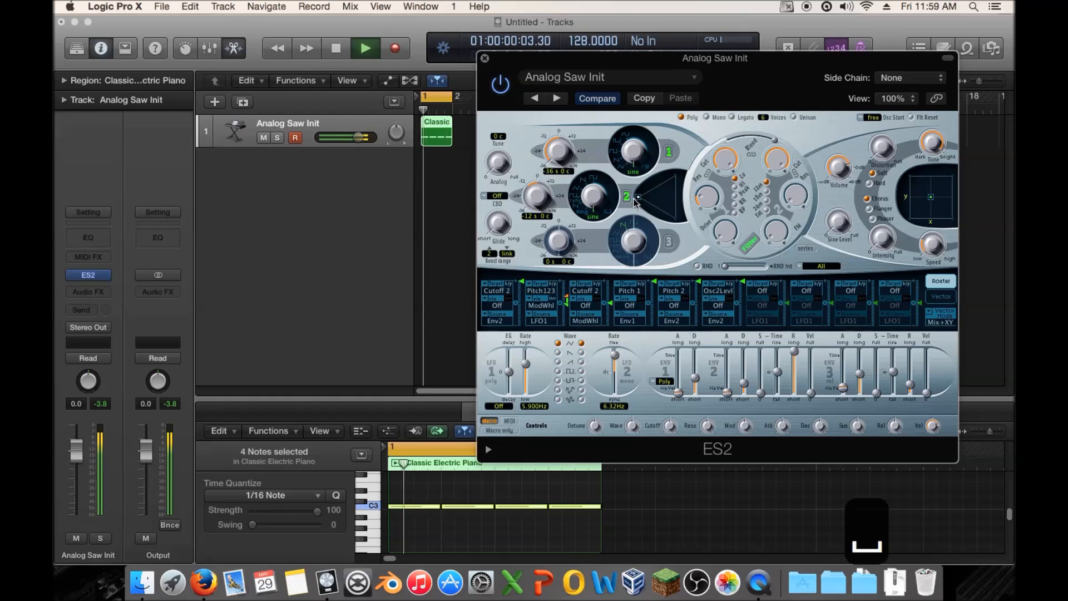
{"action": "left_click", "coordinate": [729, 284]}
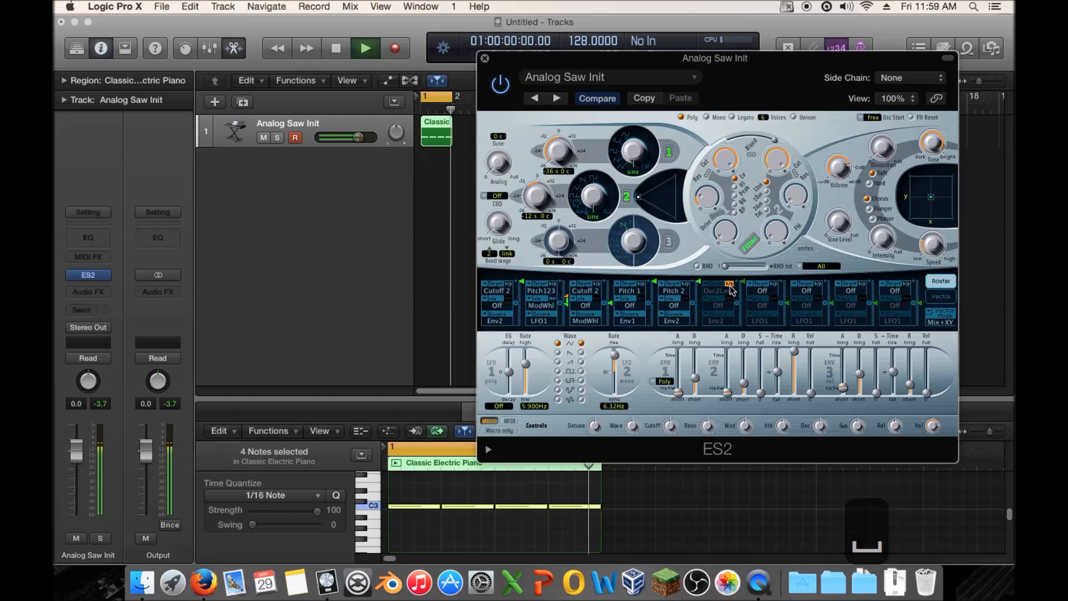
{"action": "left_click", "coordinate": [729, 284]}
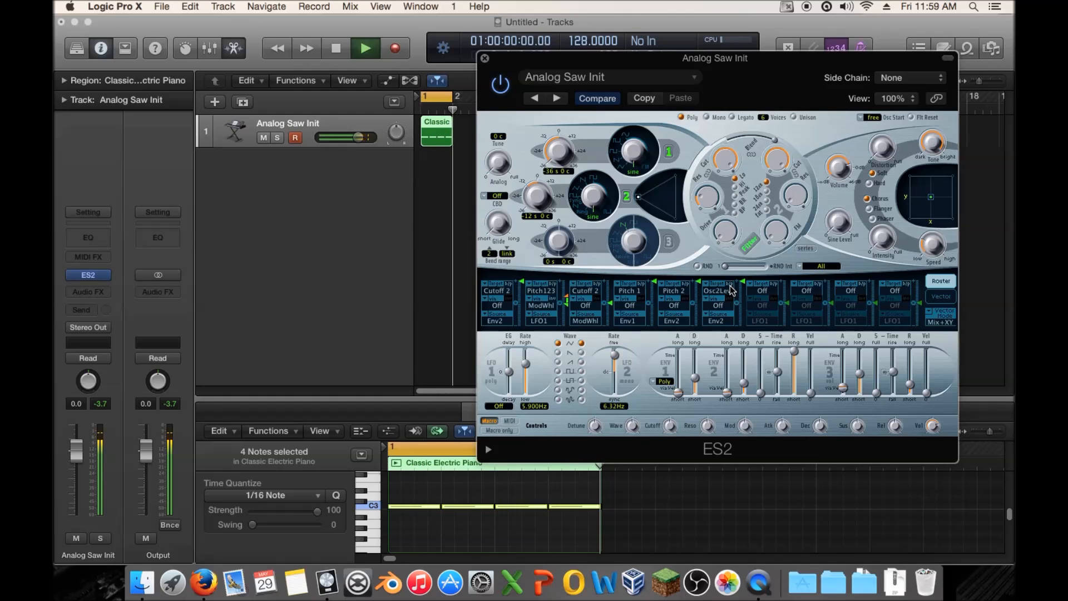
{"action": "left_click", "coordinate": [729, 286]}
{"action": "key", "text": "space"}
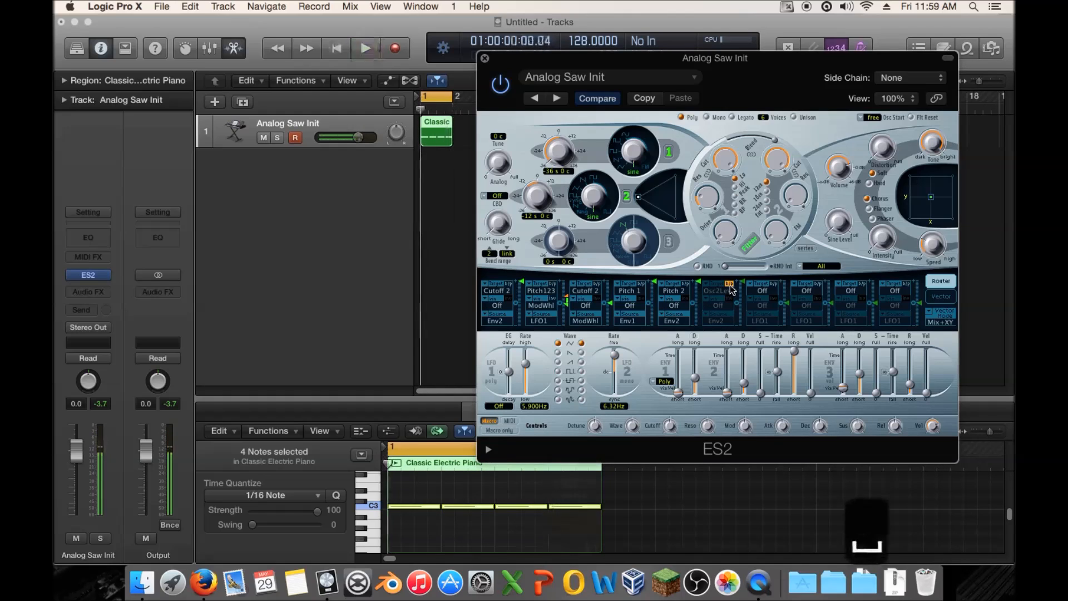
{"action": "left_click", "coordinate": [730, 285]}
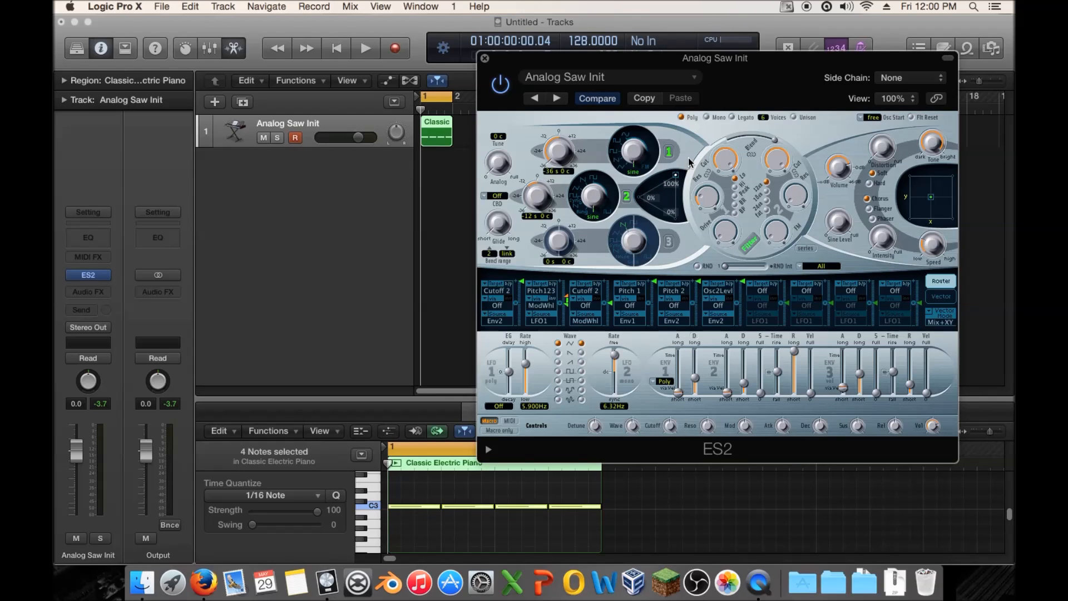
Step: Shift the oscillator mix fully to oscillator 1 and play the loop with and without the Osc2Levl modulation
{"action": "key", "text": "space"}
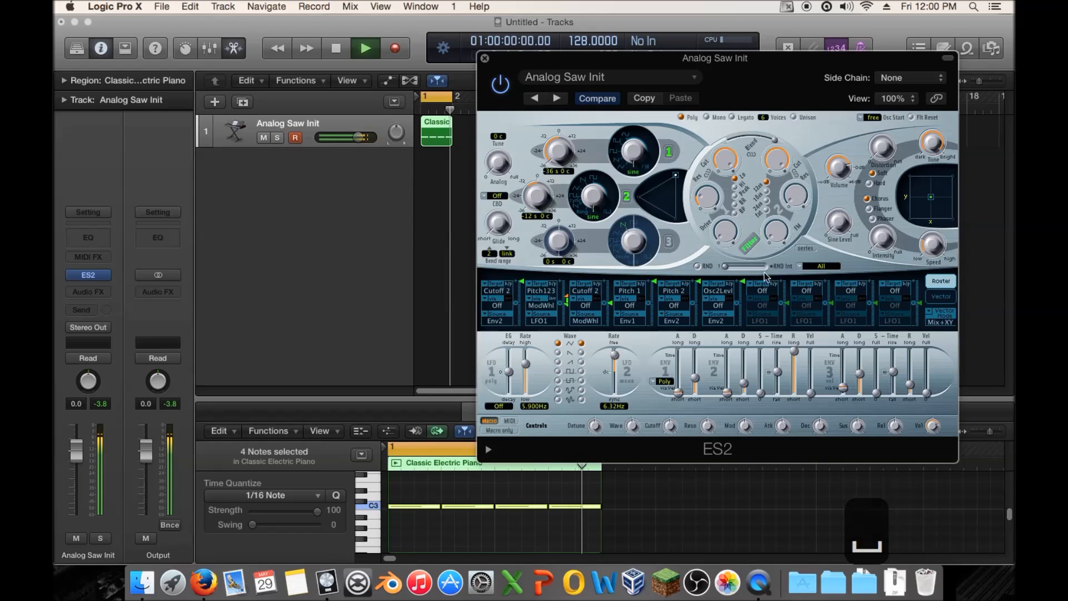
{"action": "left_click", "coordinate": [729, 282]}
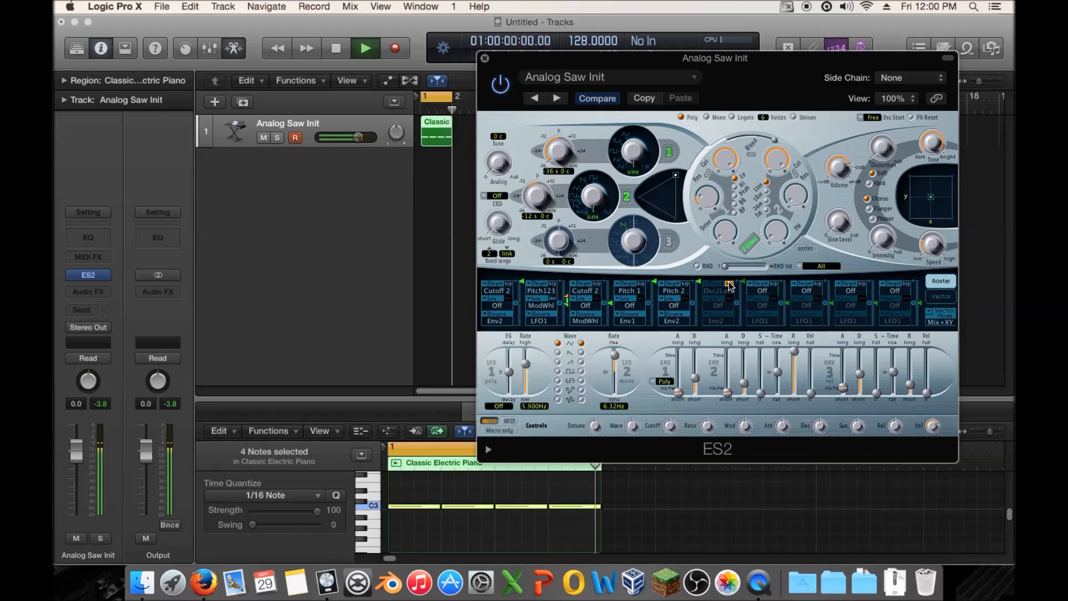
{"action": "left_click", "coordinate": [729, 284]}
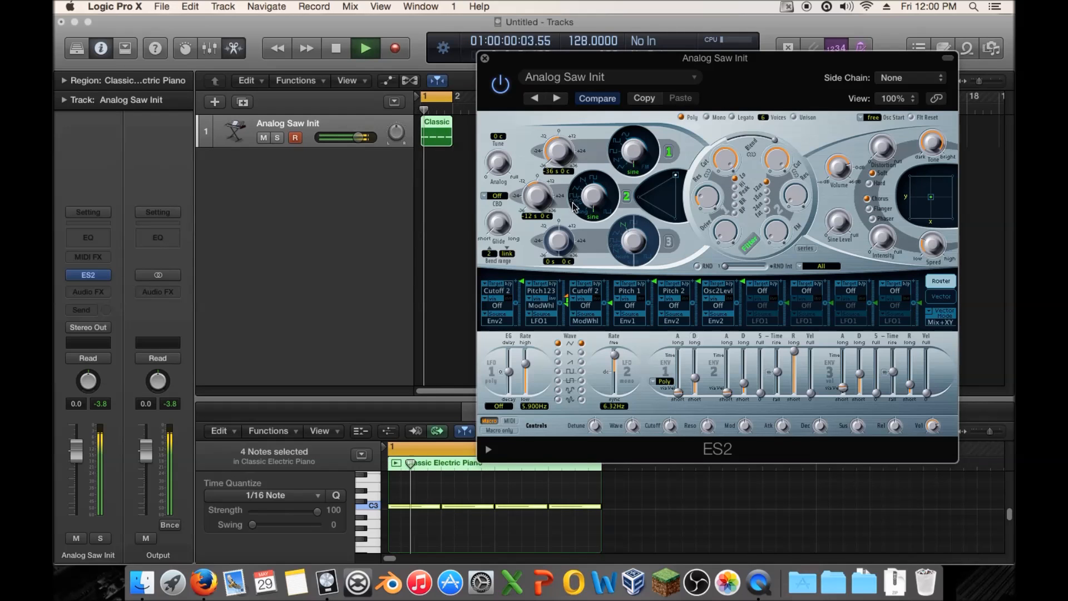
Step: Try oscillator 2 at -24 semitones and return it to -12 semitones
{"action": "left_click", "coordinate": [517, 198]}
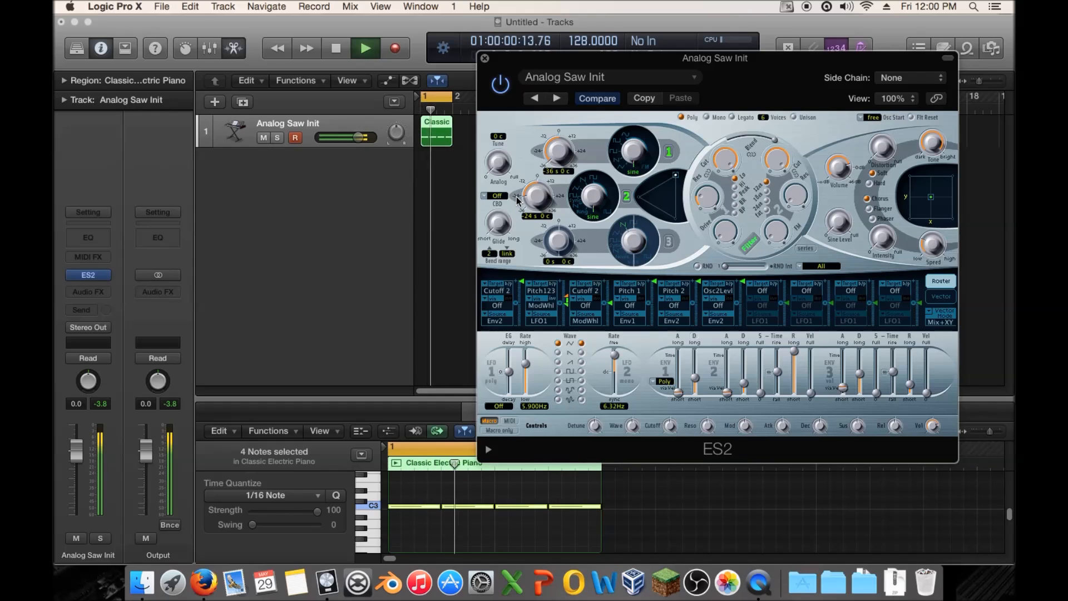
{"action": "left_click", "coordinate": [523, 182]}
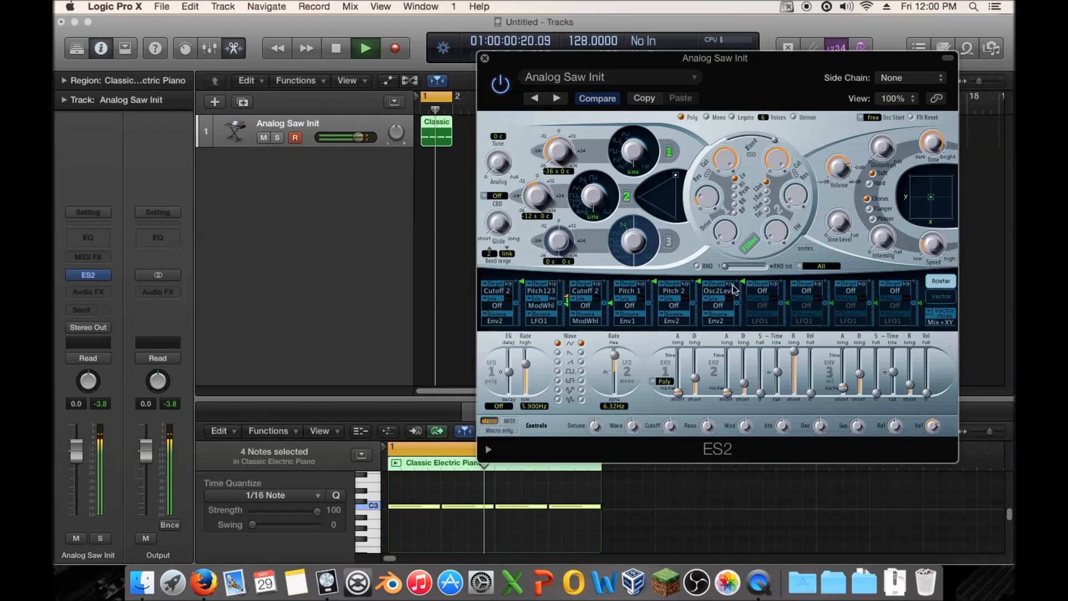
Step: Lower the Osc2Levl modulation amount in the sixth slot while comparing the loop with the slot bypassed
{"action": "mouse_move", "coordinate": [742, 284]}
{"action": "left_mouse_down"}
{"action": "mouse_move", "coordinate": [745, 313]}
{"action": "mouse_move", "coordinate": [743, 303]}
{"action": "left_mouse_up"}
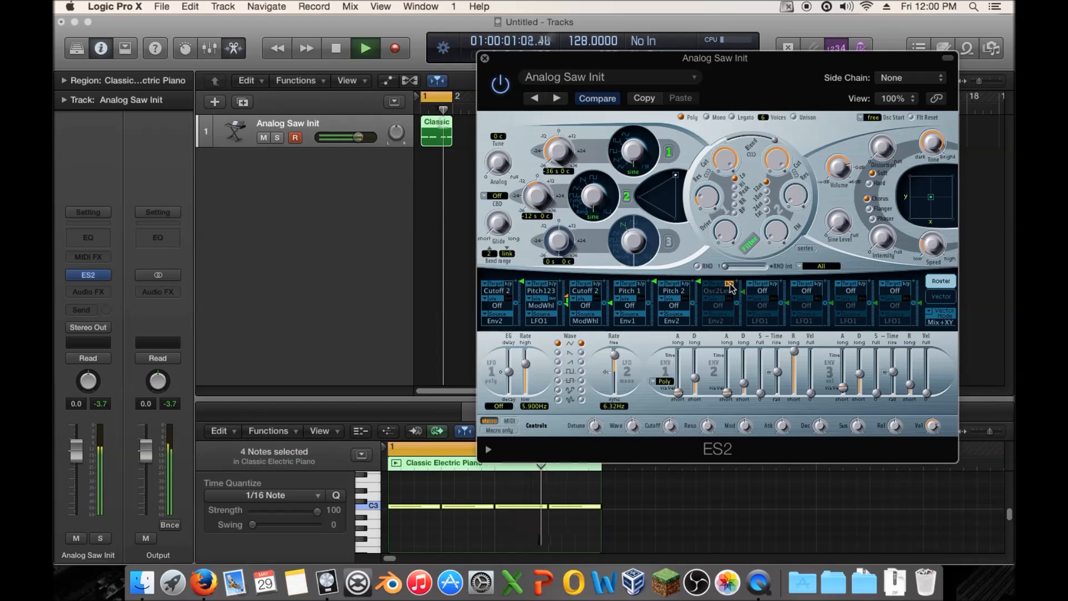
{"action": "left_click", "coordinate": [730, 283]}
{"action": "left_click_drag", "start_coordinate": [744, 298], "coordinate": [746, 300]}
{"action": "key", "text": "space"}
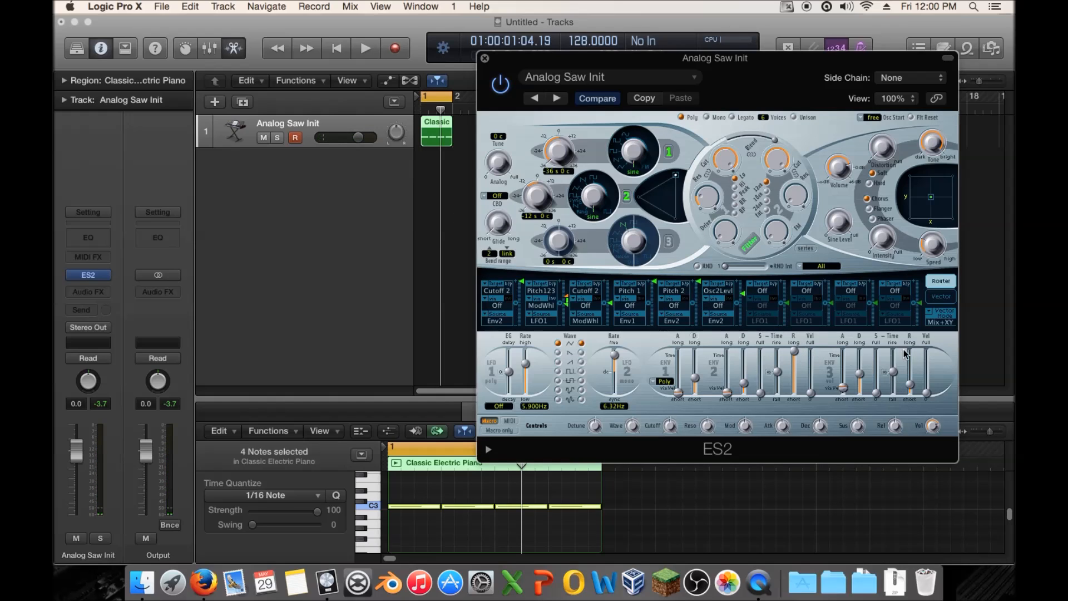
{"action": "key", "text": "space"}
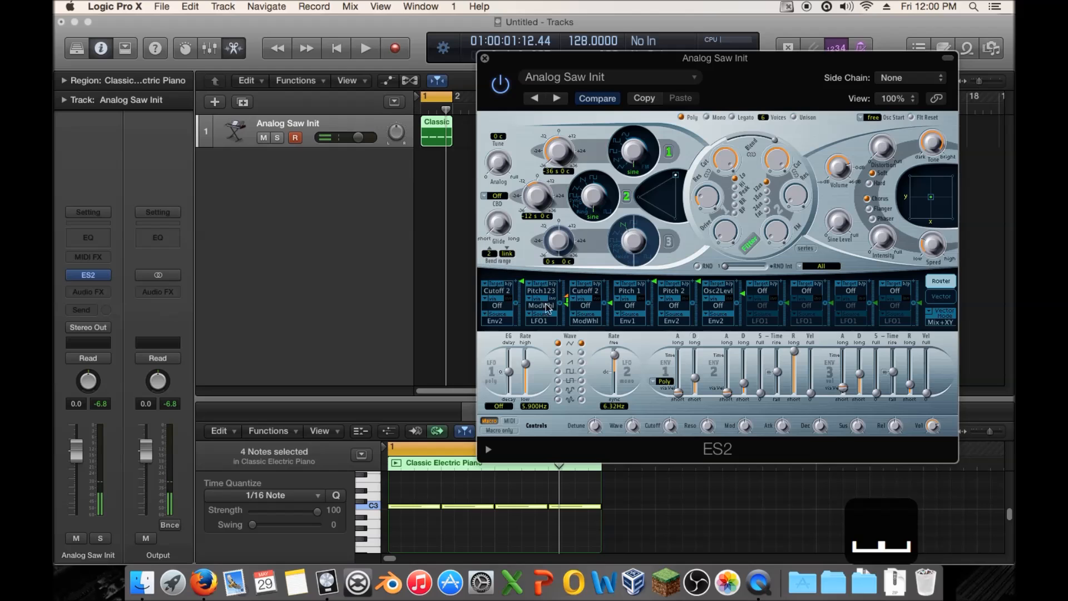
Step: Bypass the Pitch 2 and Osc2Levl modulations and set the Pitch 1 modulation amount to 0.80 while the loop plays
{"action": "left_click", "coordinate": [729, 283]}
{"action": "left_click", "coordinate": [685, 284]}
{"action": "key", "text": "space"}
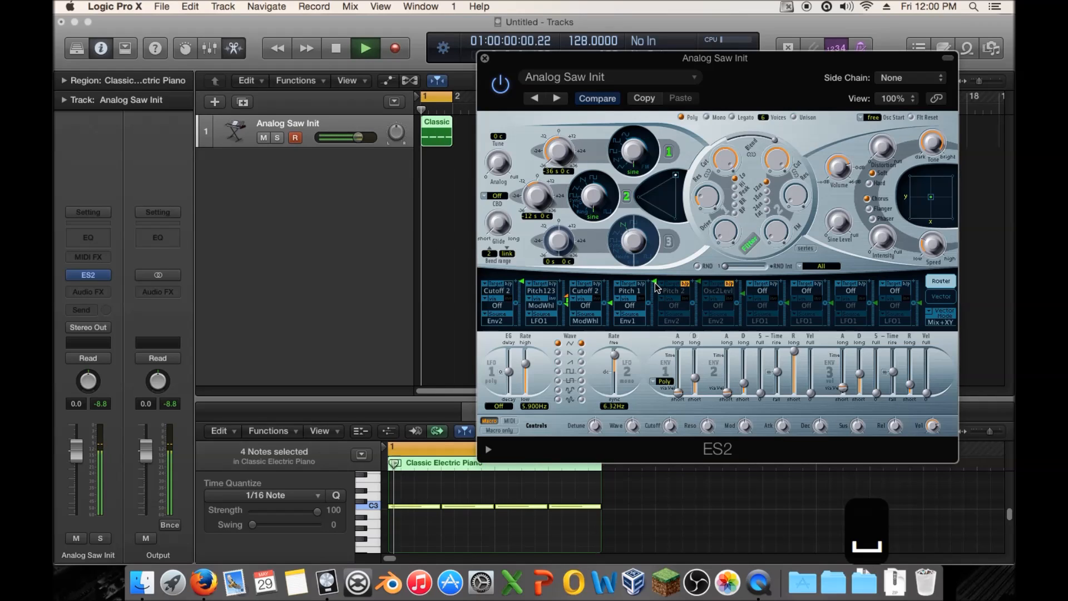
{"action": "mouse_move", "coordinate": [656, 282]}
{"action": "left_click_drag", "start_coordinate": [656, 287], "coordinate": [656, 290]}
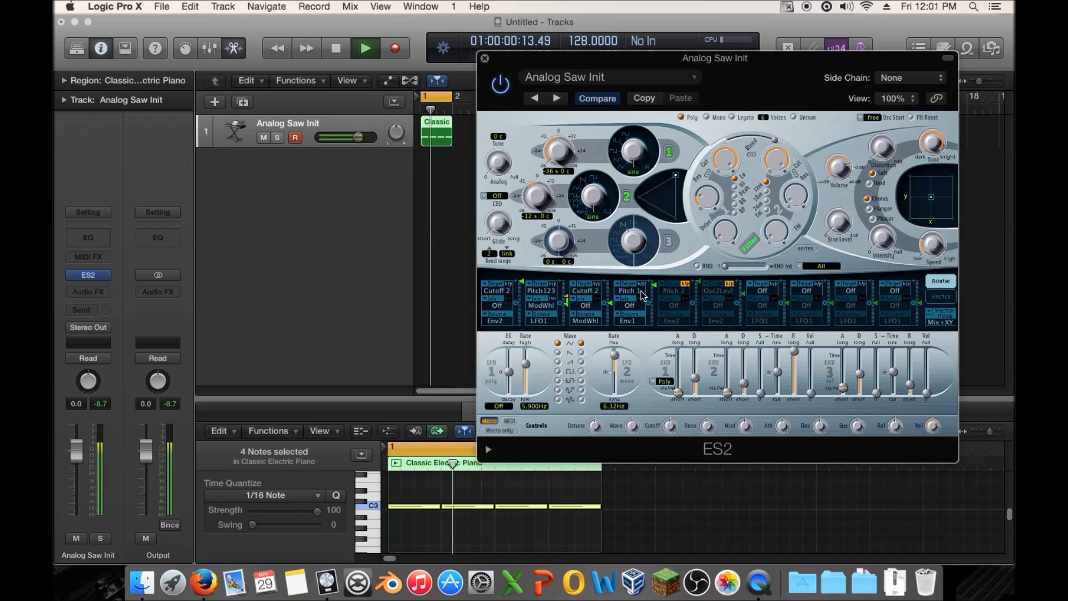
{"action": "mouse_move", "coordinate": [652, 290]}
{"action": "left_mouse_down"}
{"action": "mouse_move", "coordinate": [654, 255]}
{"action": "mouse_move", "coordinate": [657, 290]}
{"action": "left_mouse_up"}
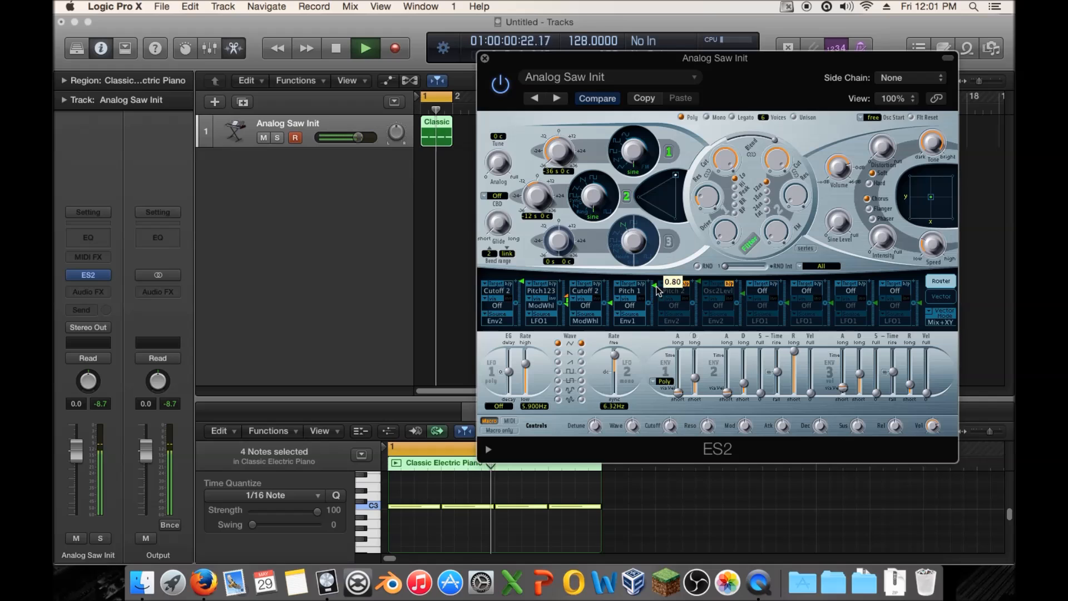
Step: Re-enable the Pitch 2 and Osc2Levl modulations, then lower the Pitch 2 amount and raise the Osc2Levl amount
{"action": "left_click", "coordinate": [685, 284]}
{"action": "left_click", "coordinate": [728, 283]}
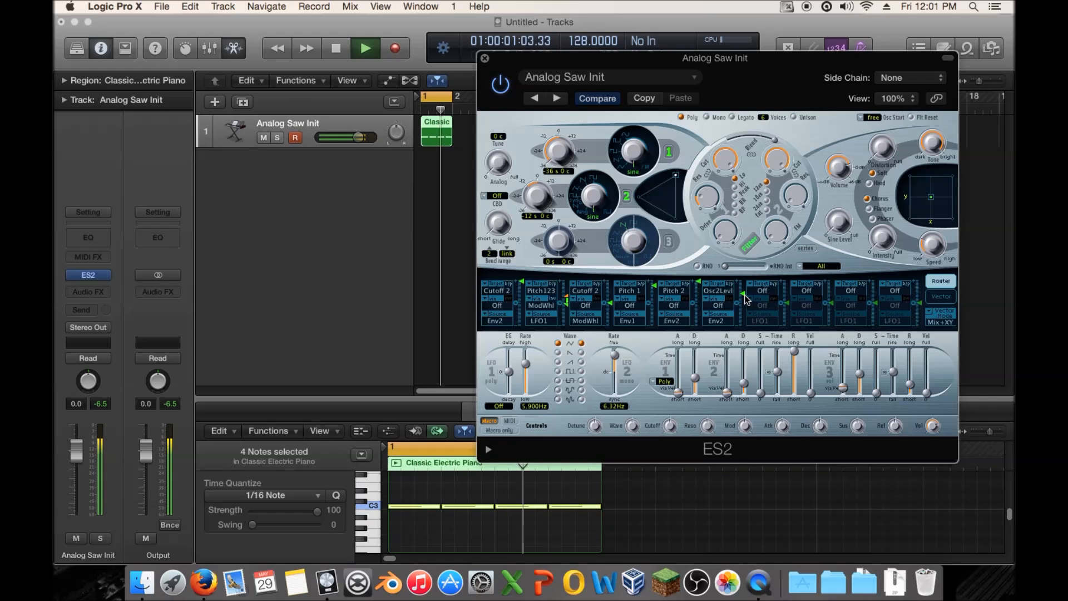
{"action": "mouse_move", "coordinate": [698, 282]}
{"action": "left_mouse_down"}
{"action": "mouse_move", "coordinate": [744, 285]}
{"action": "mouse_move", "coordinate": [698, 289]}
{"action": "left_mouse_up"}
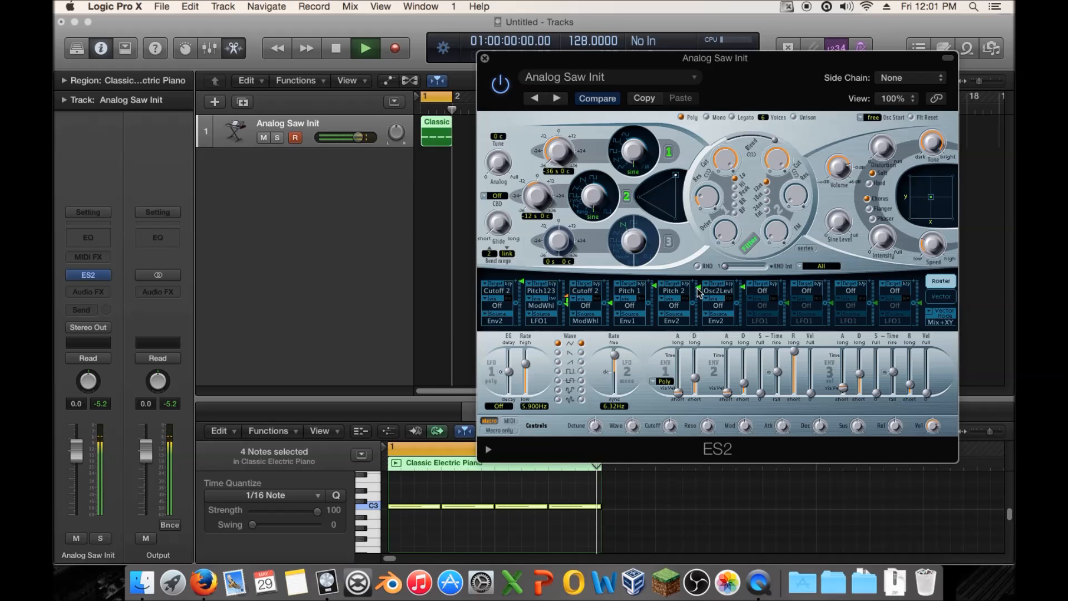
Step: Fine-tune the attack time of Envelope 3, stop the loop and close the ES2 window
{"action": "left_click_drag", "start_coordinate": [842, 390], "coordinate": [842, 389]}
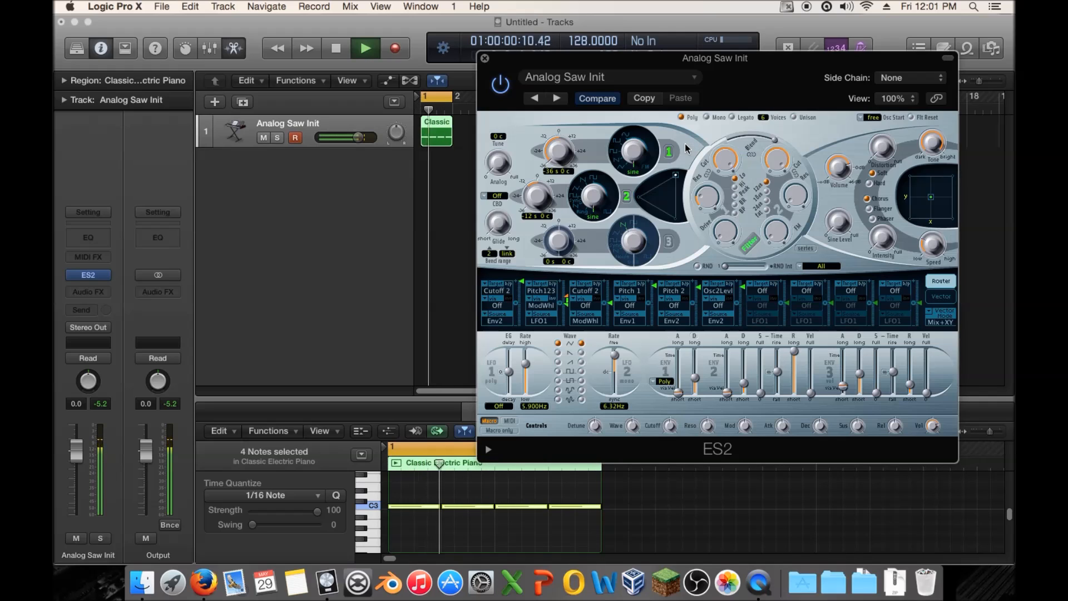
{"action": "key", "text": "space"}
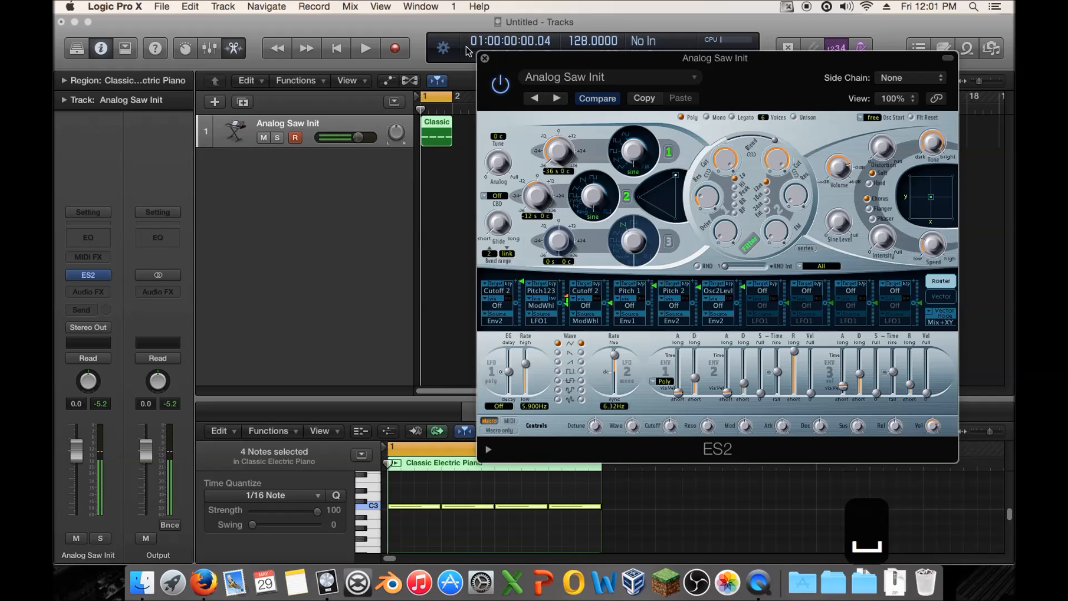
{"action": "left_click", "coordinate": [485, 58]}
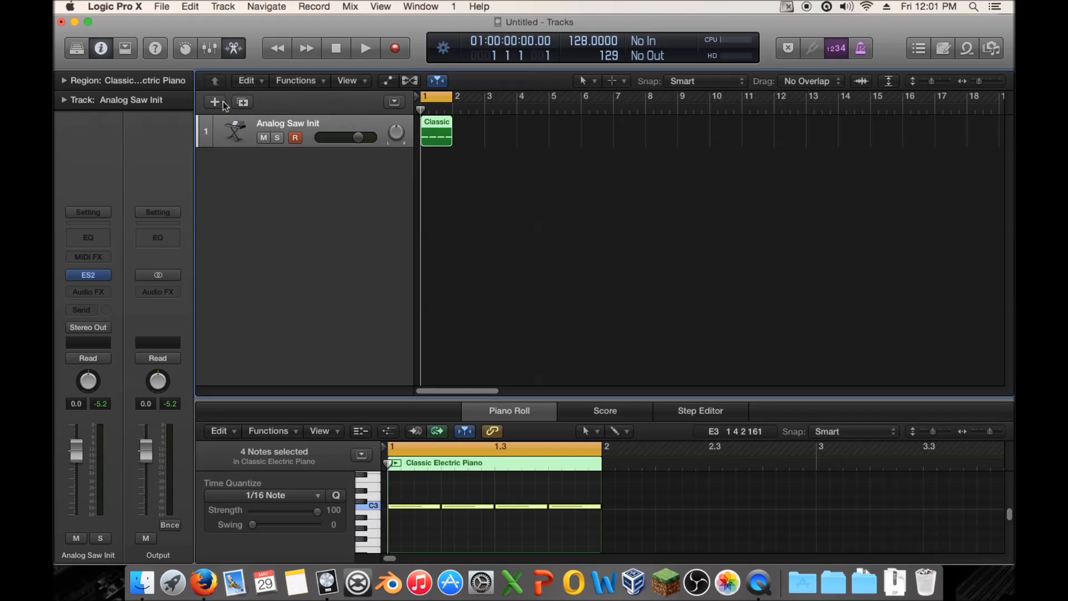
Step: Duplicate the Analog Saw Init track with a copy of its region, and play the duplicate soloed
{"action": "left_click", "coordinate": [242, 102]}
{"action": "left_click_drag", "start_coordinate": [437, 130], "coordinate": [436, 164]}
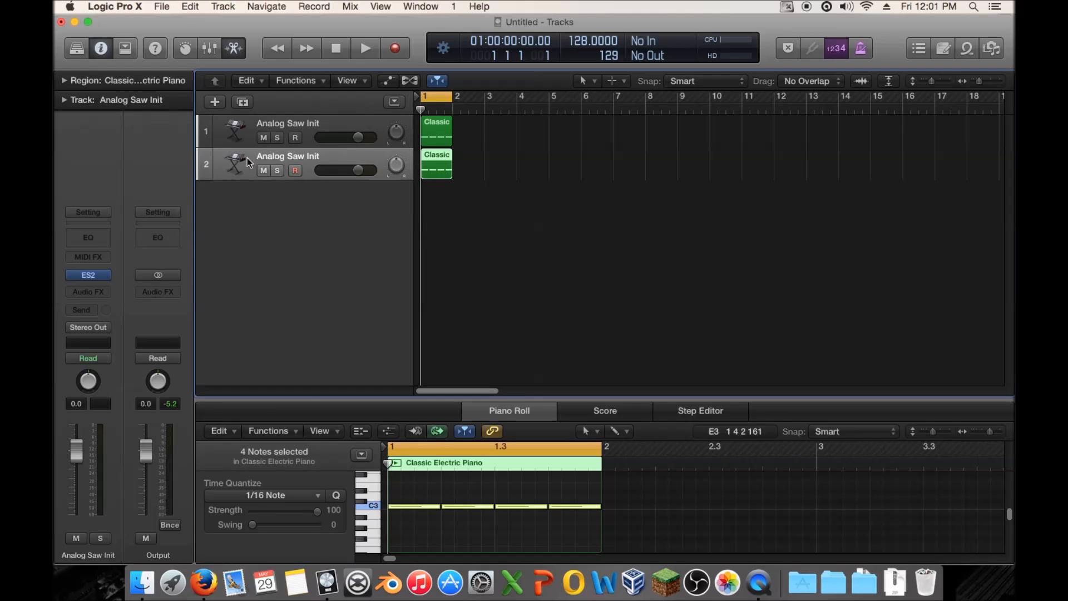
{"action": "left_click", "coordinate": [277, 171]}
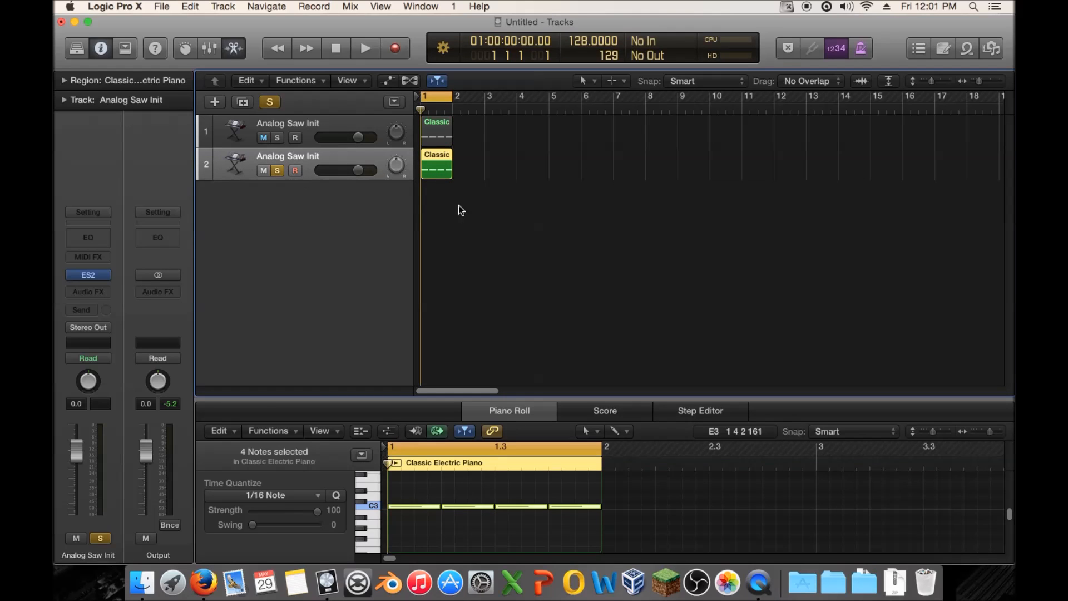
{"action": "key", "text": "space"}
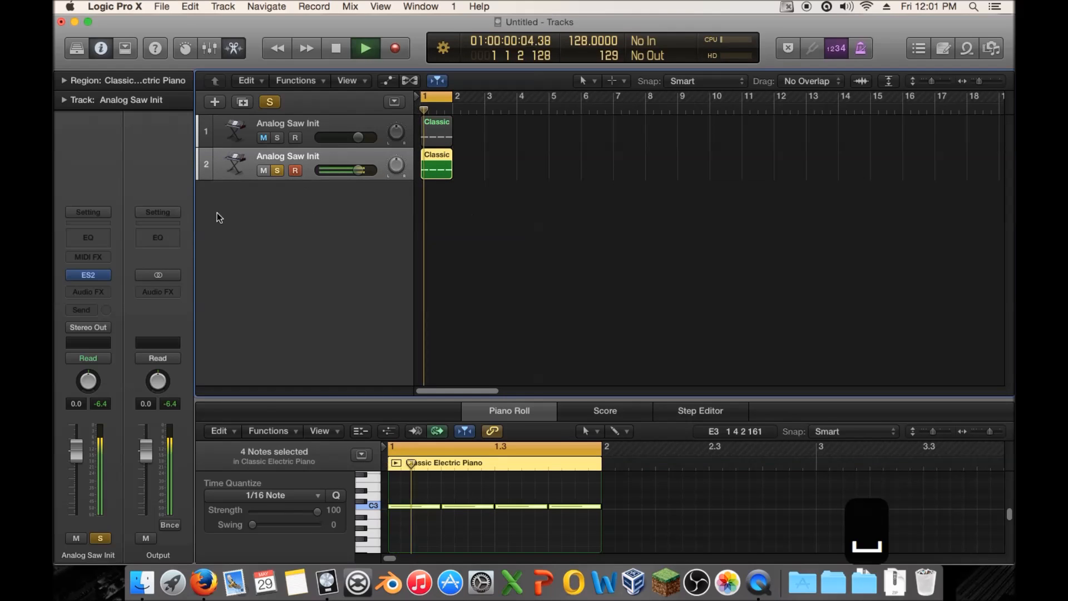
Step: Insert a stereo Distortion II effect on the duplicated track
{"action": "left_click", "coordinate": [103, 291]}
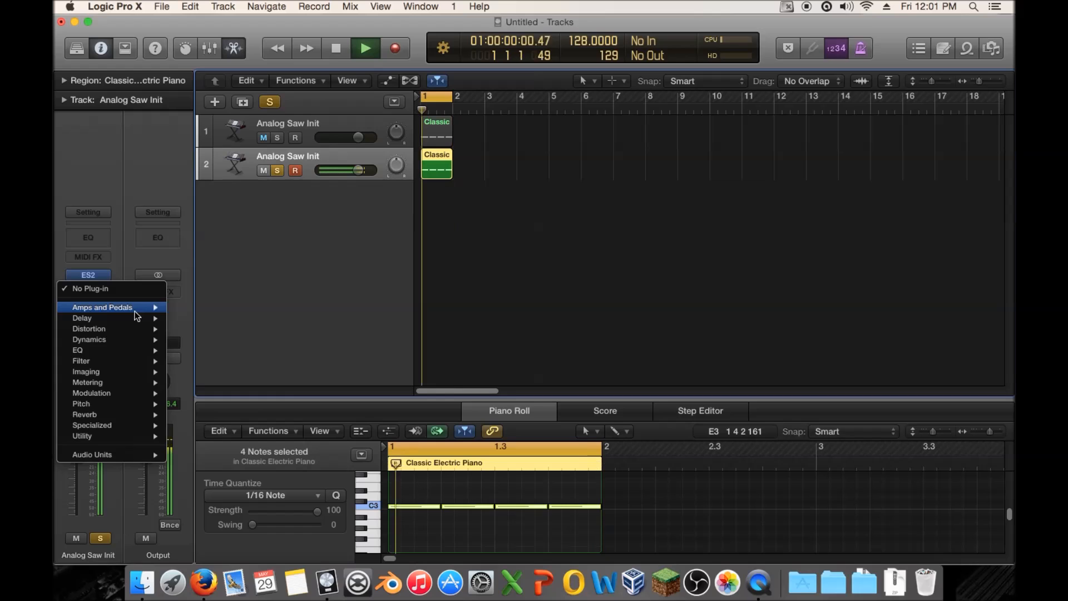
{"action": "mouse_move", "coordinate": [137, 322]}
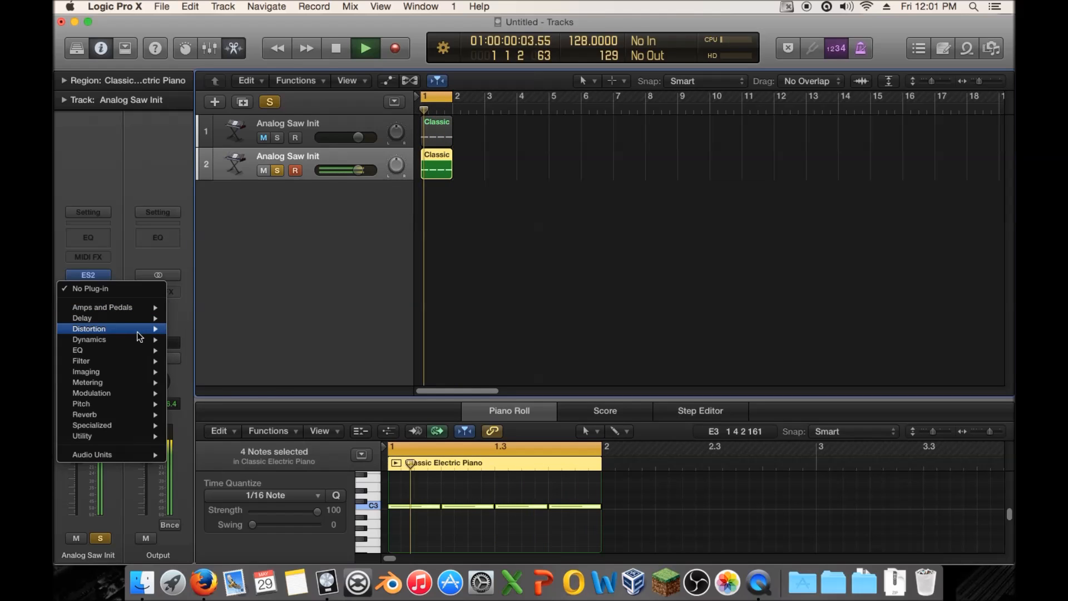
{"action": "mouse_move", "coordinate": [223, 341]}
{"action": "mouse_move", "coordinate": [222, 361]}
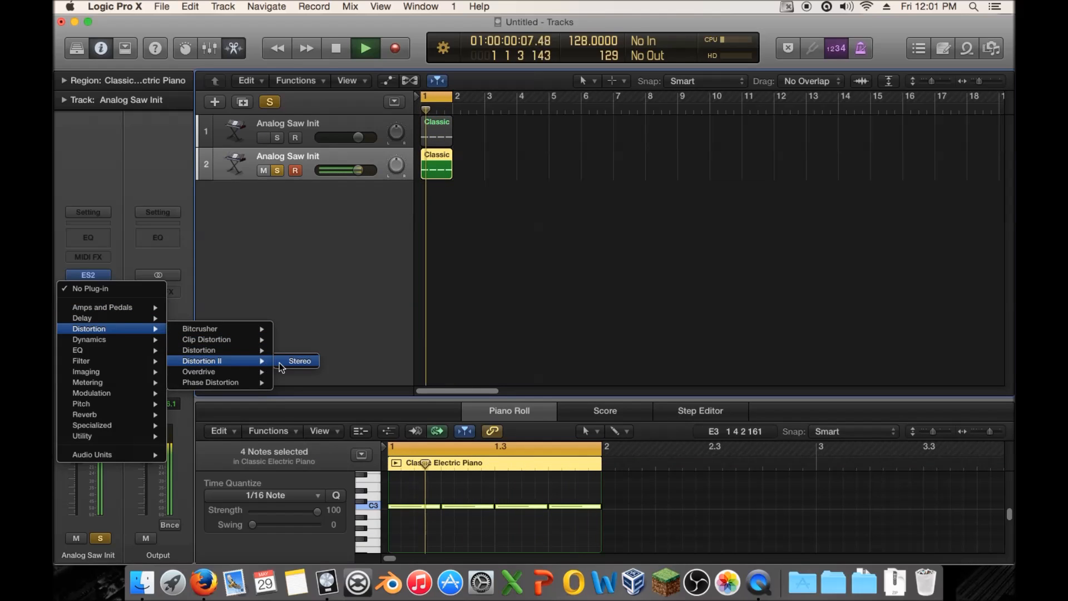
{"action": "left_click", "coordinate": [300, 360]}
{"action": "left_click_drag", "start_coordinate": [267, 57], "coordinate": [581, 86]}
Step: Try a pre gain of 16.5 dB, load the Biting Distortion Light preset and stop playback
{"action": "left_click_drag", "start_coordinate": [484, 255], "coordinate": [475, 148]}
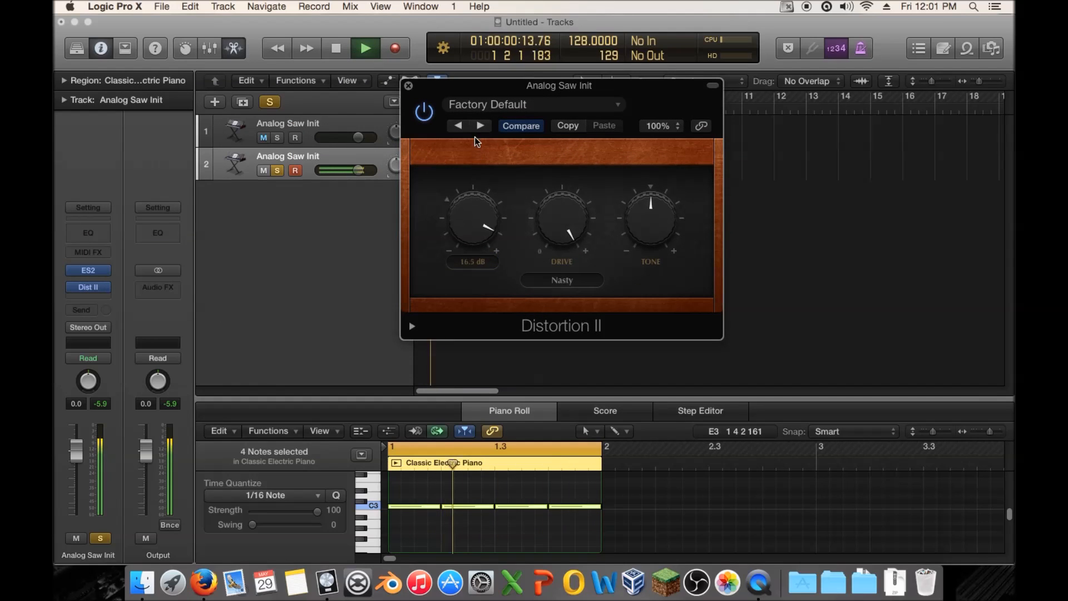
{"action": "left_click", "coordinate": [481, 126]}
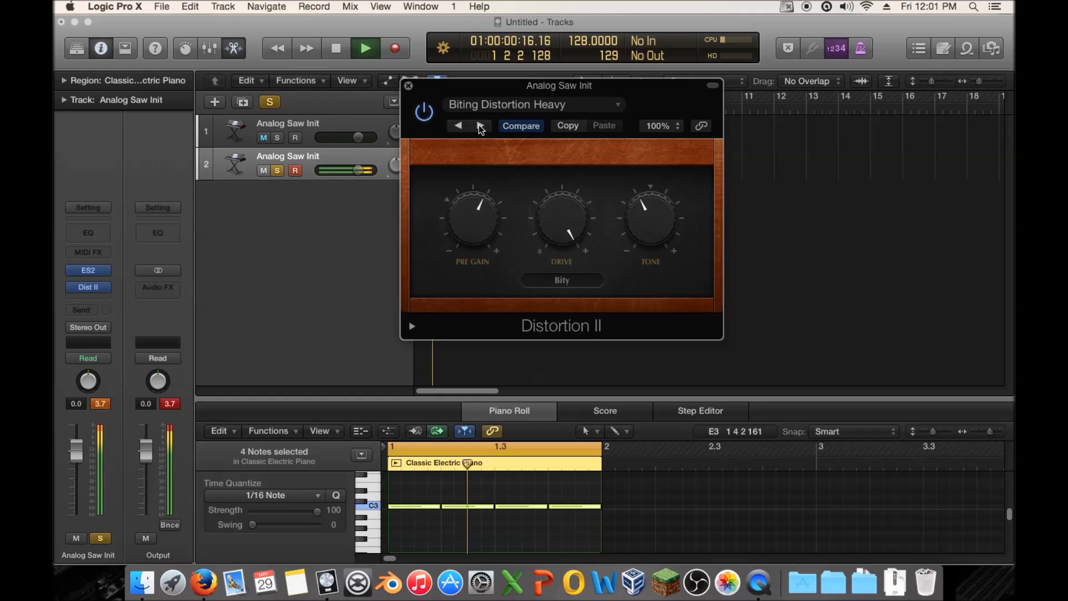
{"action": "left_click", "coordinate": [480, 126]}
{"action": "key", "text": "space"}
{"action": "left_click_drag", "start_coordinate": [439, 85], "coordinate": [517, 81]}
{"action": "left_click", "coordinate": [488, 83]}
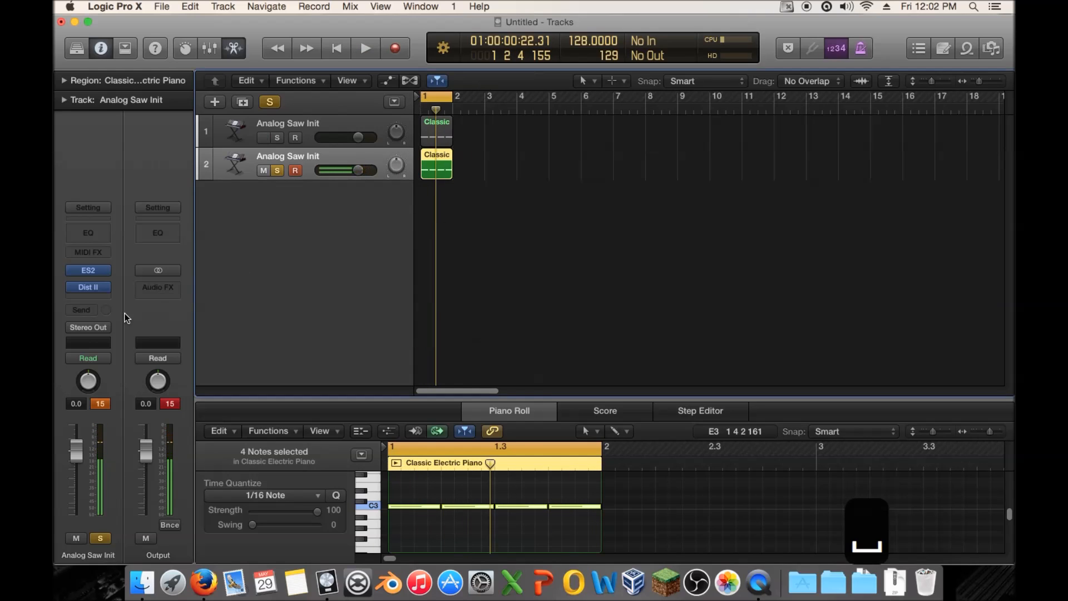
Step: Add a Channel EQ to the duplicated track and place it ahead of Distortion II
{"action": "left_click", "coordinate": [89, 232]}
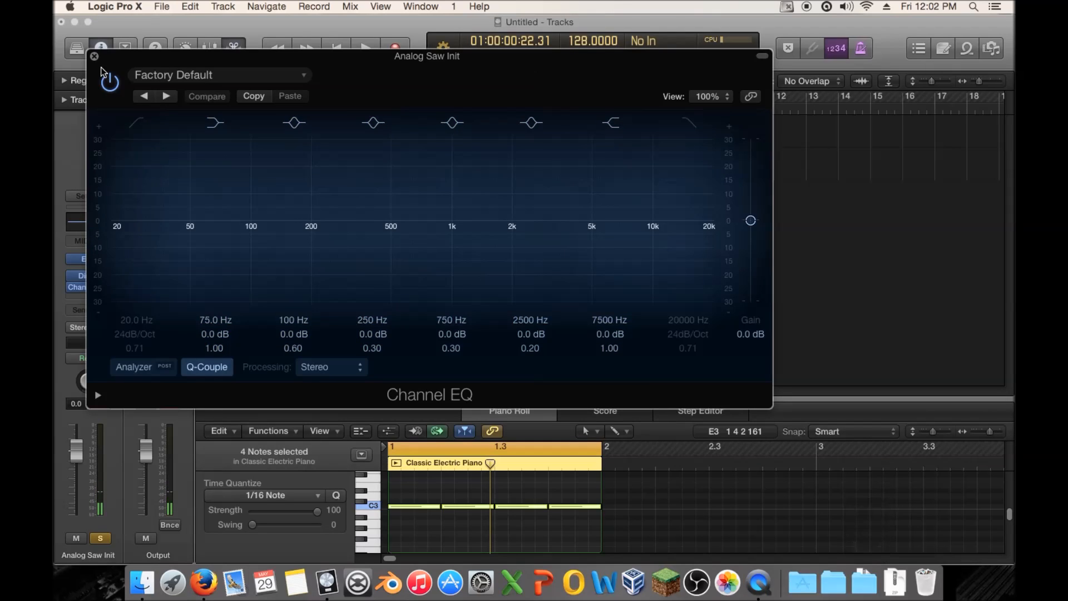
{"action": "left_click", "coordinate": [94, 56]}
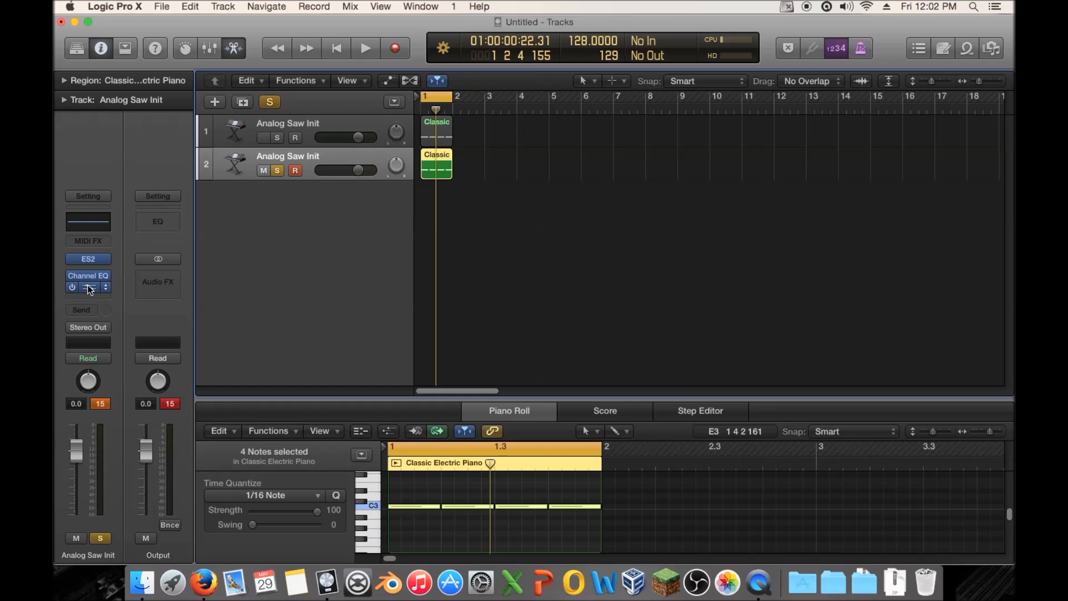
Step: Enable the Channel EQ's 24 dB/Oct low cut and raise its frequency to 162 Hz while the loop plays
{"action": "left_click", "coordinate": [87, 276]}
{"action": "left_click_drag", "start_coordinate": [105, 52], "coordinate": [381, 63]}
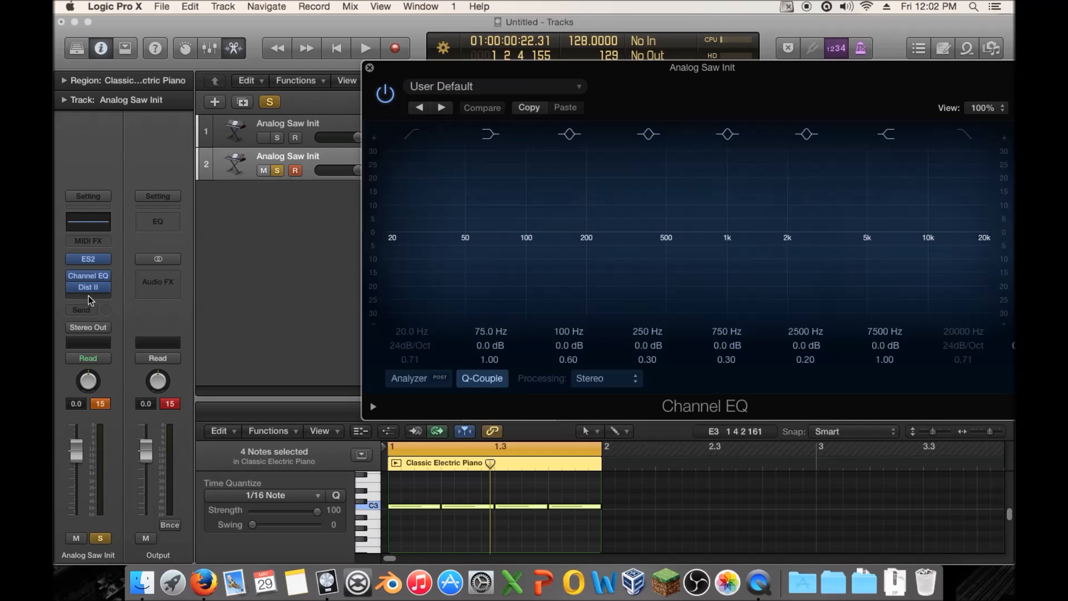
{"action": "left_click", "coordinate": [412, 137]}
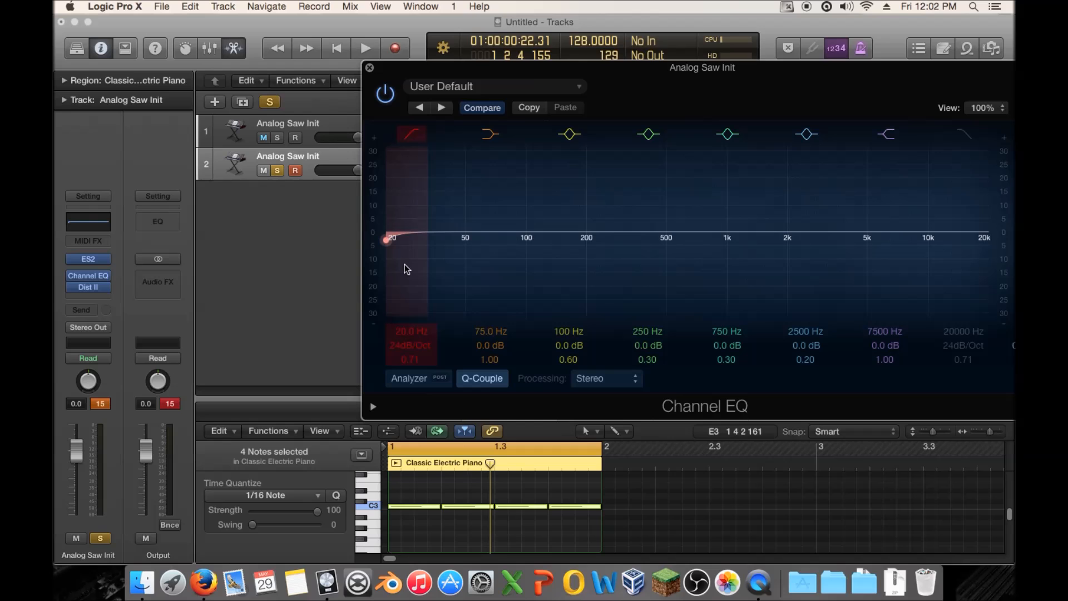
{"action": "key", "text": "space"}
{"action": "left_click_drag", "start_coordinate": [406, 269], "coordinate": [600, 274]}
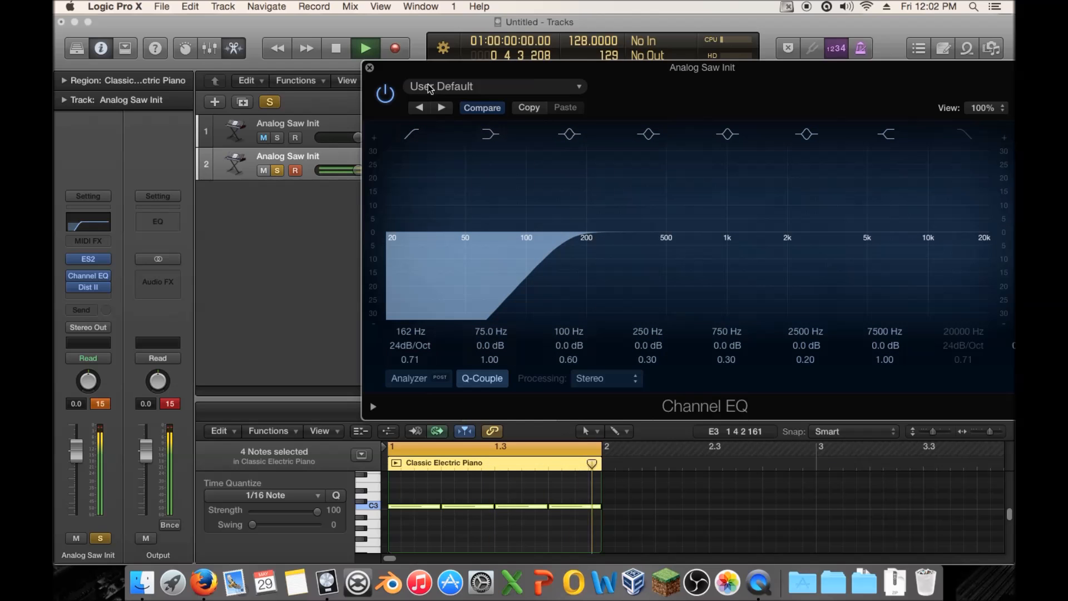
{"action": "left_click", "coordinate": [370, 68]}
{"action": "key", "text": "space"}
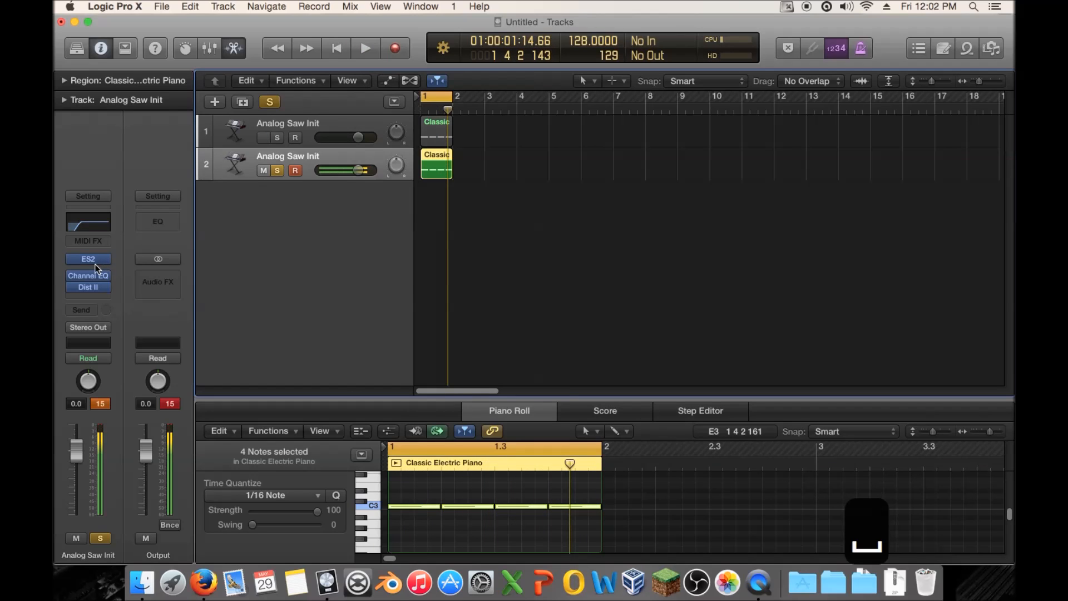
Step: Shorten the decay of Envelope 3 in the duplicated track's ES2 while the loop plays
{"action": "left_click", "coordinate": [88, 259]}
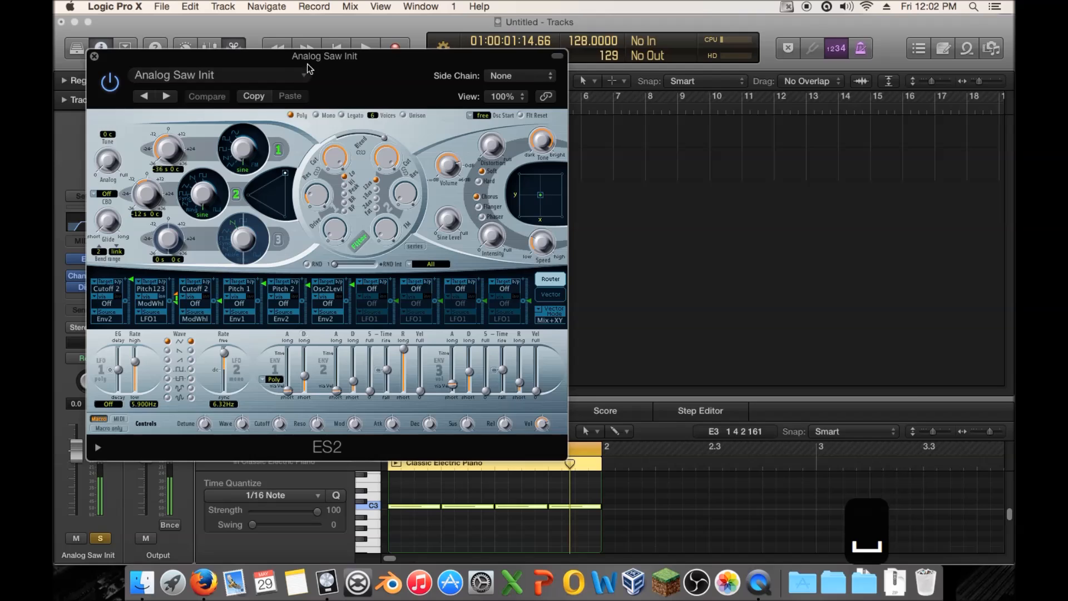
{"action": "left_click_drag", "start_coordinate": [307, 69], "coordinate": [655, 92]}
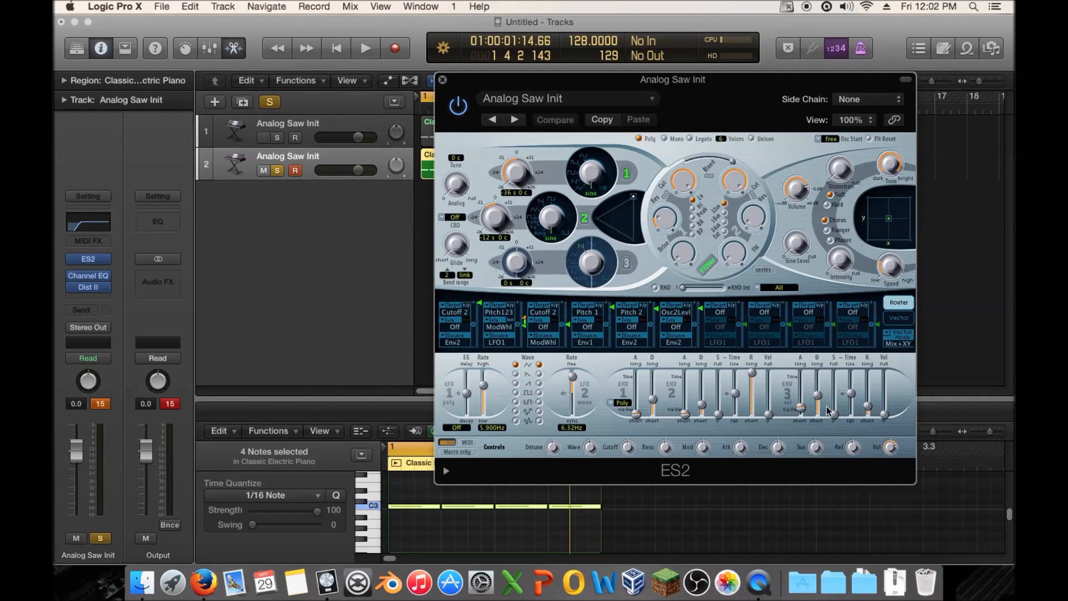
{"action": "key", "text": "space"}
{"action": "left_click_drag", "start_coordinate": [817, 395], "coordinate": [819, 410]}
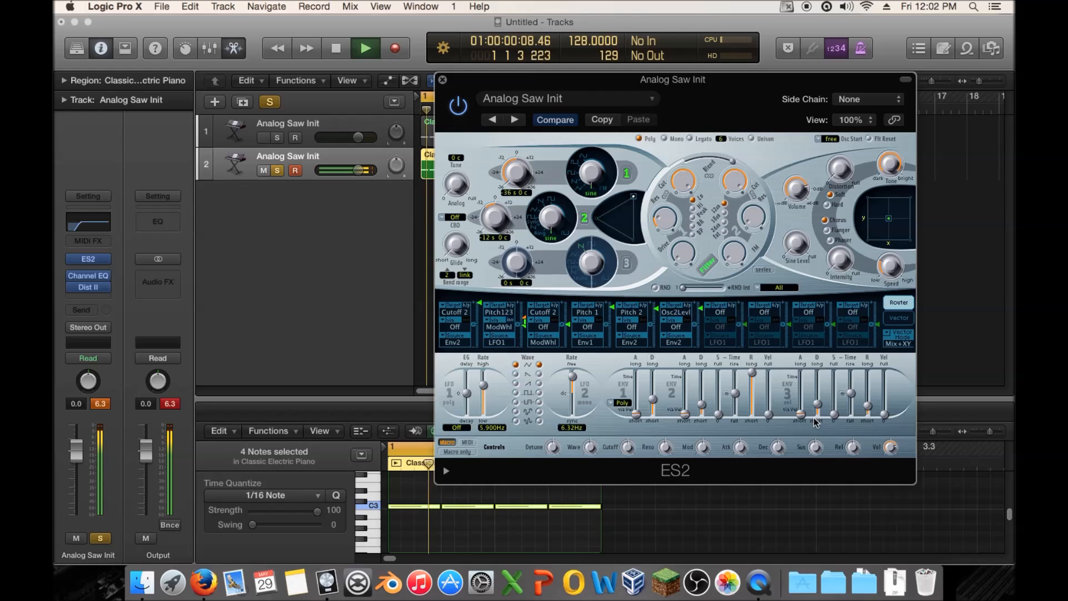
Step: Try the Hard mode of the ES2's built-in distortion, then return it to Soft
{"action": "left_click", "coordinate": [827, 204]}
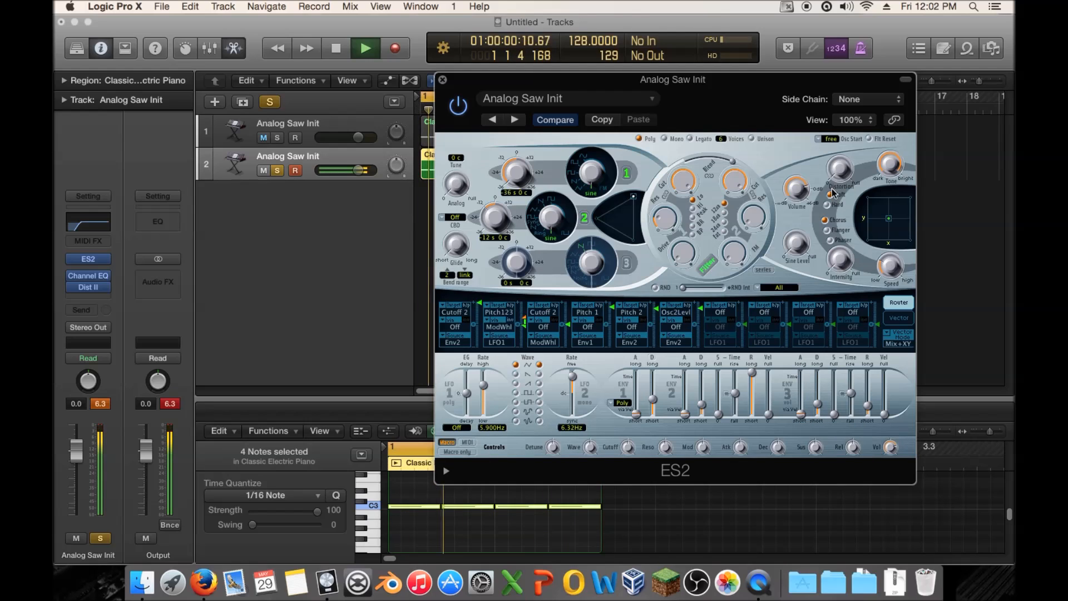
{"action": "mouse_move", "coordinate": [839, 168]}
{"action": "left_mouse_down"}
{"action": "mouse_move", "coordinate": [835, 68]}
{"action": "mouse_move", "coordinate": [837, 171]}
{"action": "left_mouse_up"}
{"action": "left_click", "coordinate": [831, 195]}
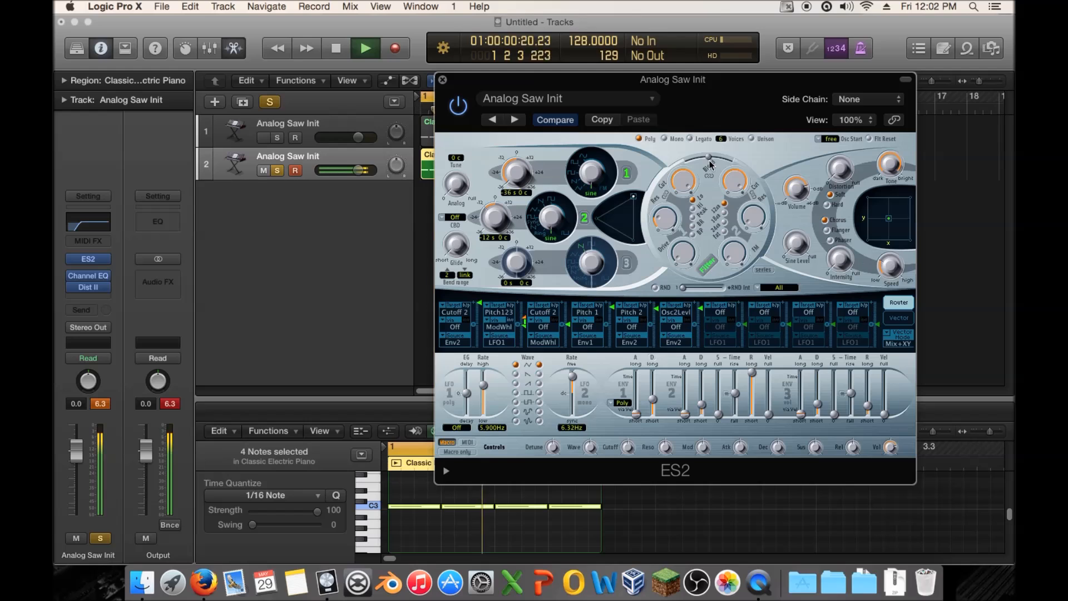
Step: Turn down filter 1's cutoff and audition the ES2 distortion in Hard mode with Channel EQ and Distortion II bypassed
{"action": "left_click_drag", "start_coordinate": [684, 176], "coordinate": [672, 217]}
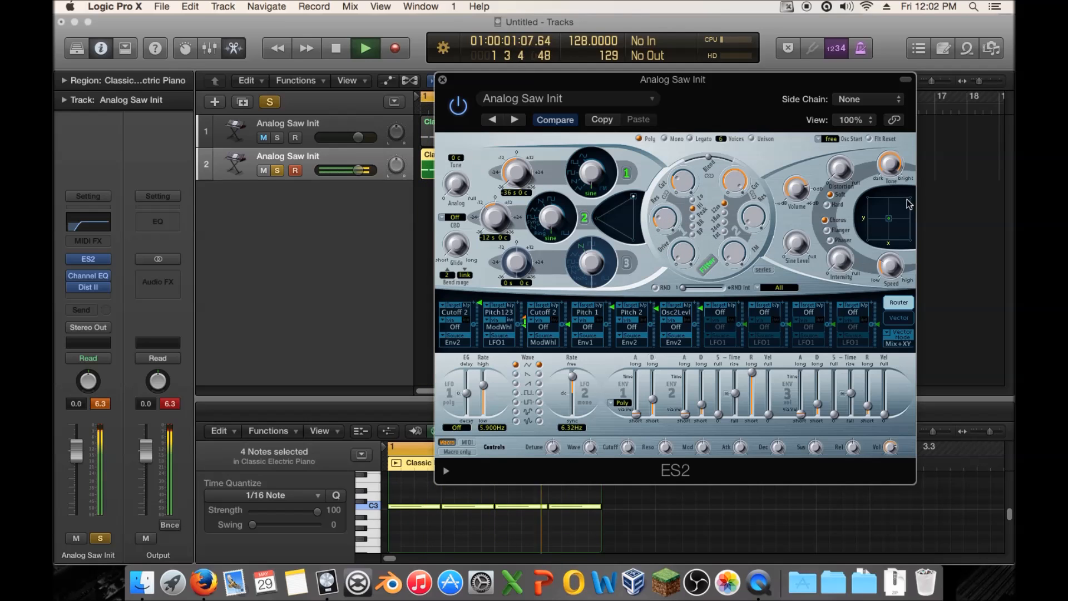
{"action": "left_click_drag", "start_coordinate": [838, 178], "coordinate": [849, 126]}
{"action": "left_click_drag", "start_coordinate": [682, 177], "coordinate": [684, 170]}
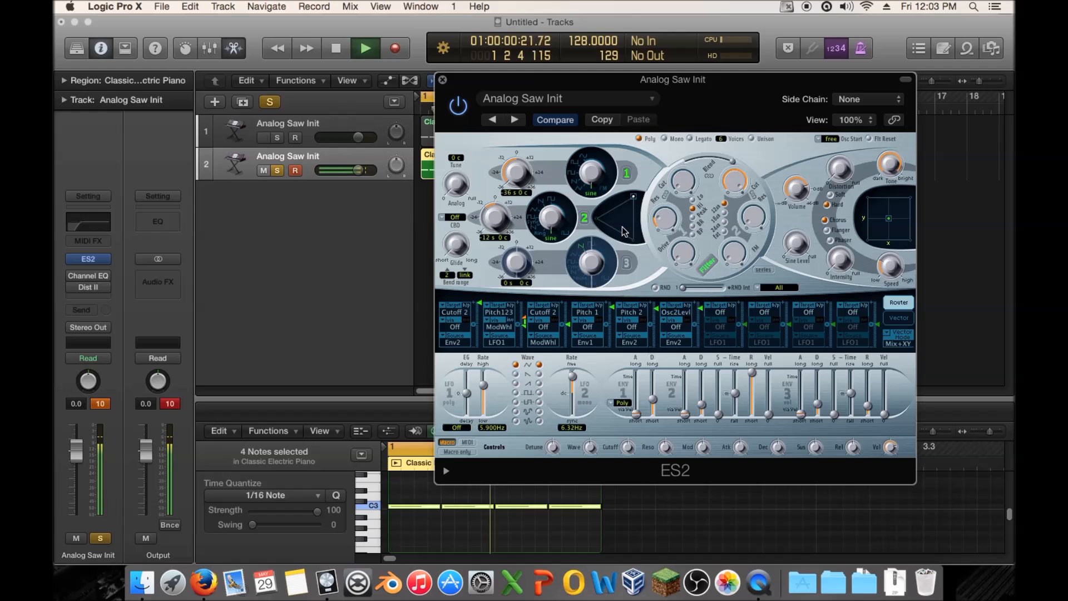
Step: Turn on oscillator 3 with the Noise waveform and shift the oscillator mix toward it
{"action": "left_click_drag", "start_coordinate": [626, 228], "coordinate": [643, 249]}
{"action": "left_click", "coordinate": [626, 263]}
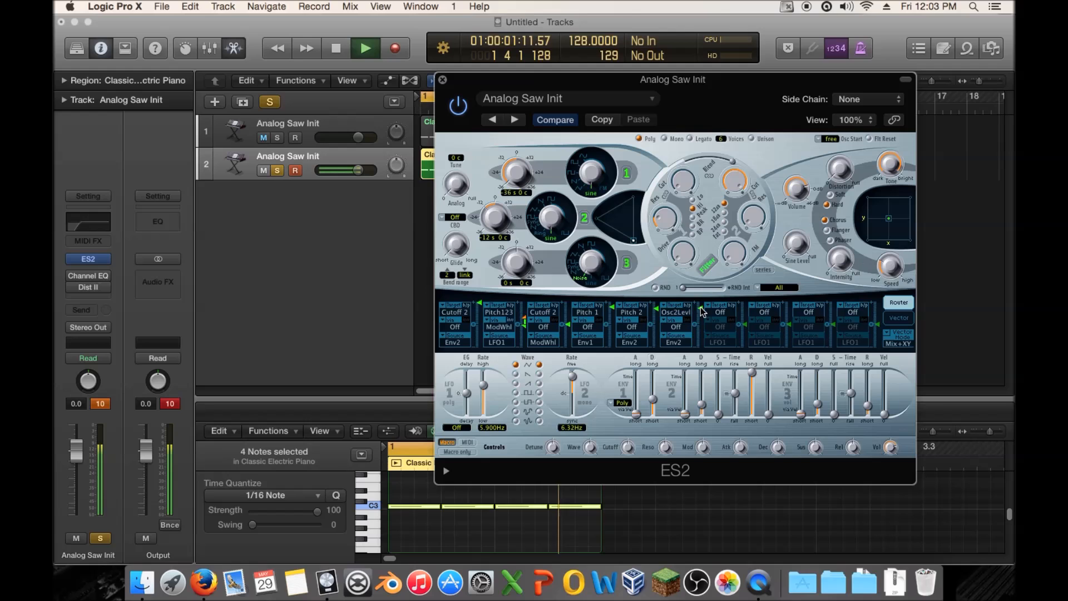
Step: Set the seventh modulation slot to target Osc3Levl with Env2 as its source
{"action": "left_click", "coordinate": [719, 314]}
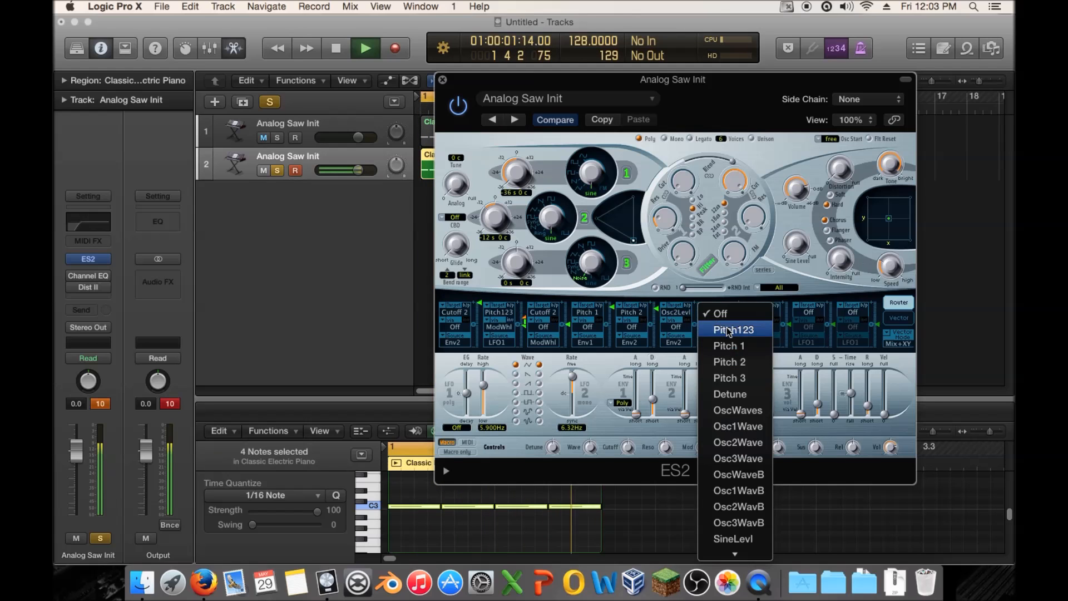
{"action": "mouse_move", "coordinate": [740, 555]}
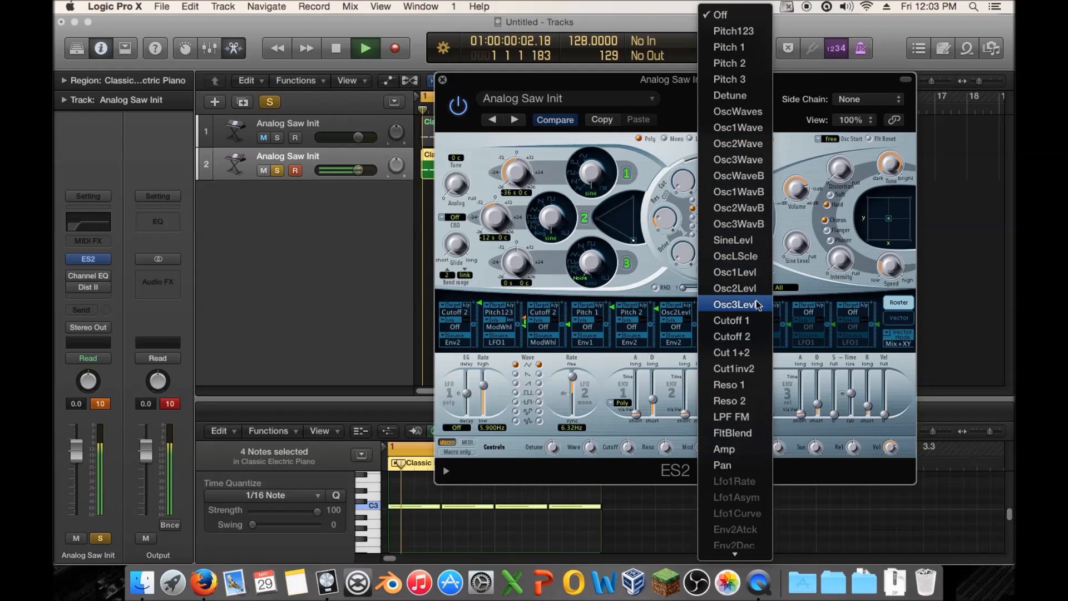
{"action": "left_click", "coordinate": [737, 304]}
{"action": "left_click", "coordinate": [724, 344]}
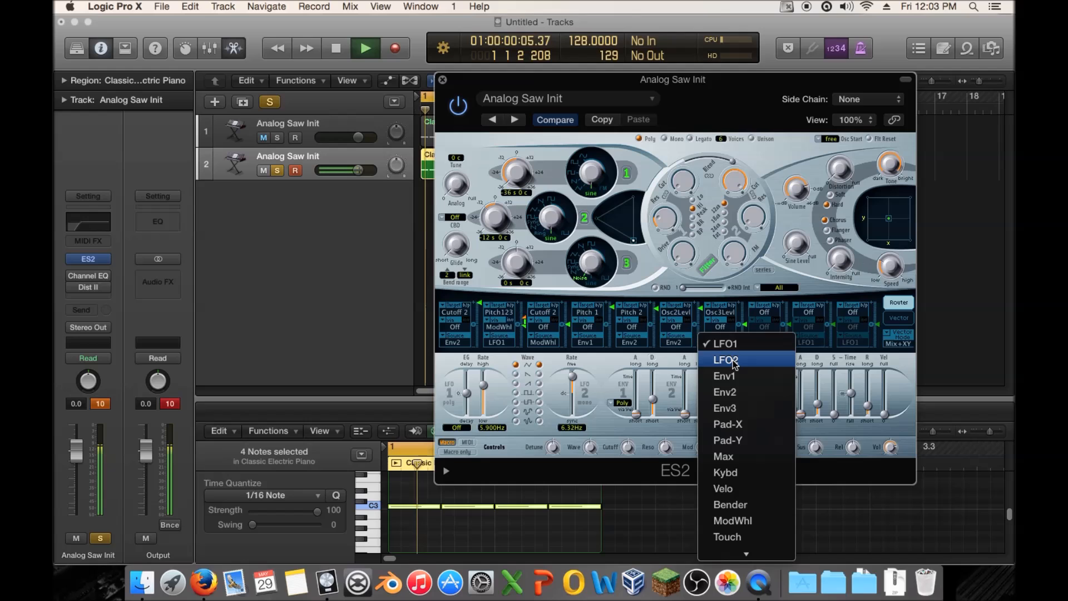
{"action": "left_click", "coordinate": [738, 391]}
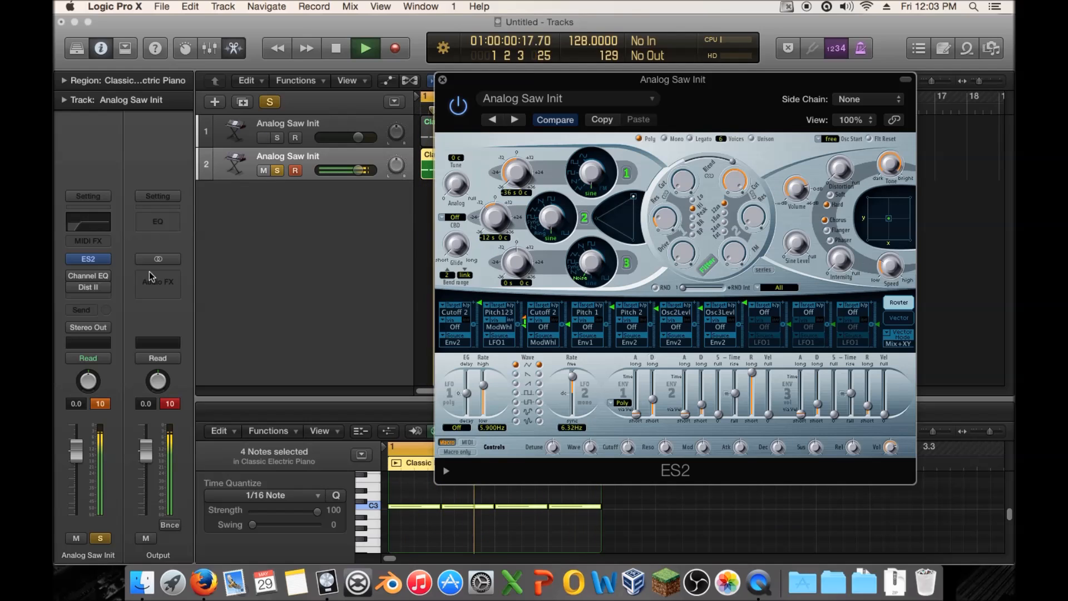
Step: Re-enable Channel EQ and Distortion II, then lower the distortion's pre gain to 11.5 dB
{"action": "mouse_move", "coordinate": [71, 288]}
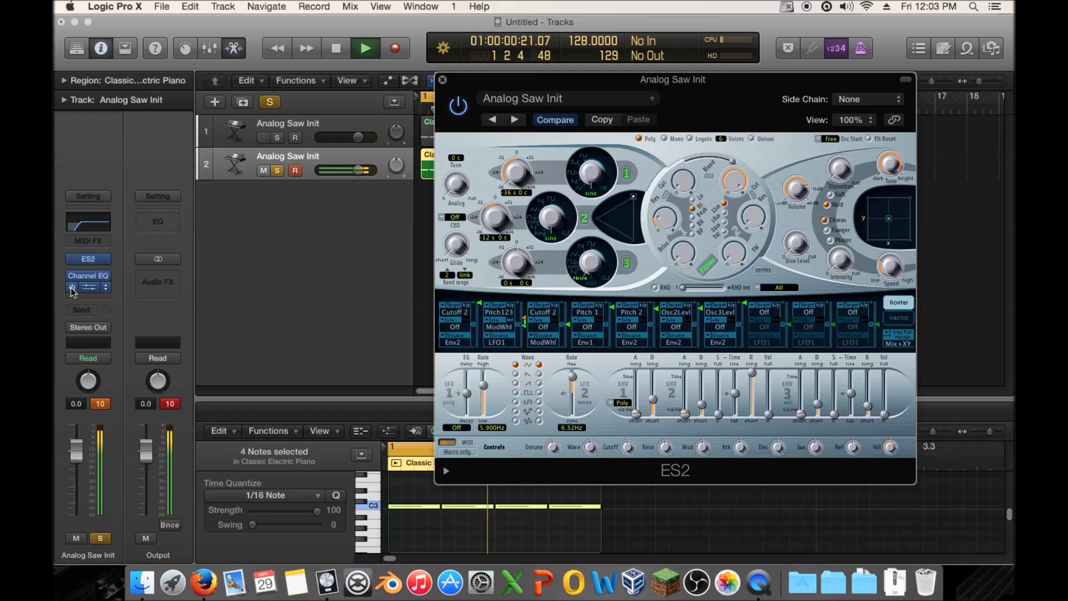
{"action": "left_click", "coordinate": [86, 287]}
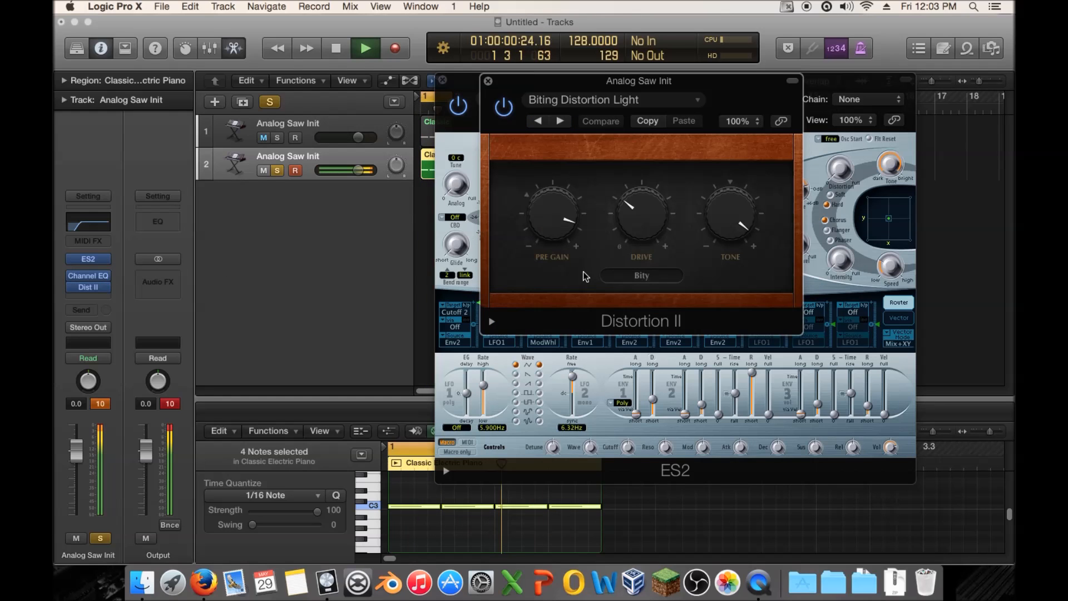
{"action": "left_click_drag", "start_coordinate": [562, 239], "coordinate": [561, 242]}
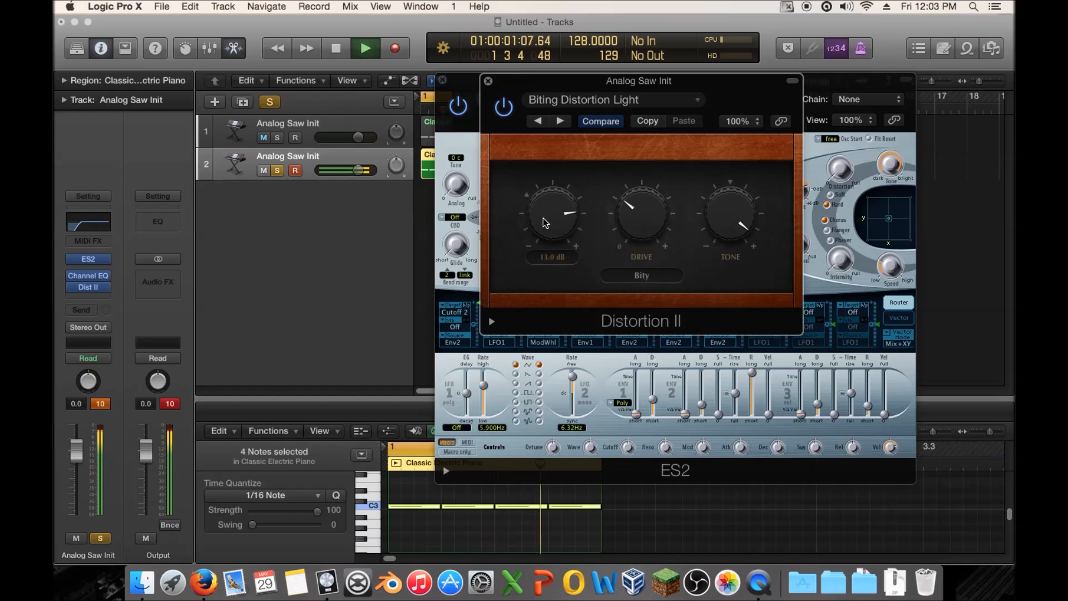
{"action": "left_click_drag", "start_coordinate": [544, 232], "coordinate": [546, 235]}
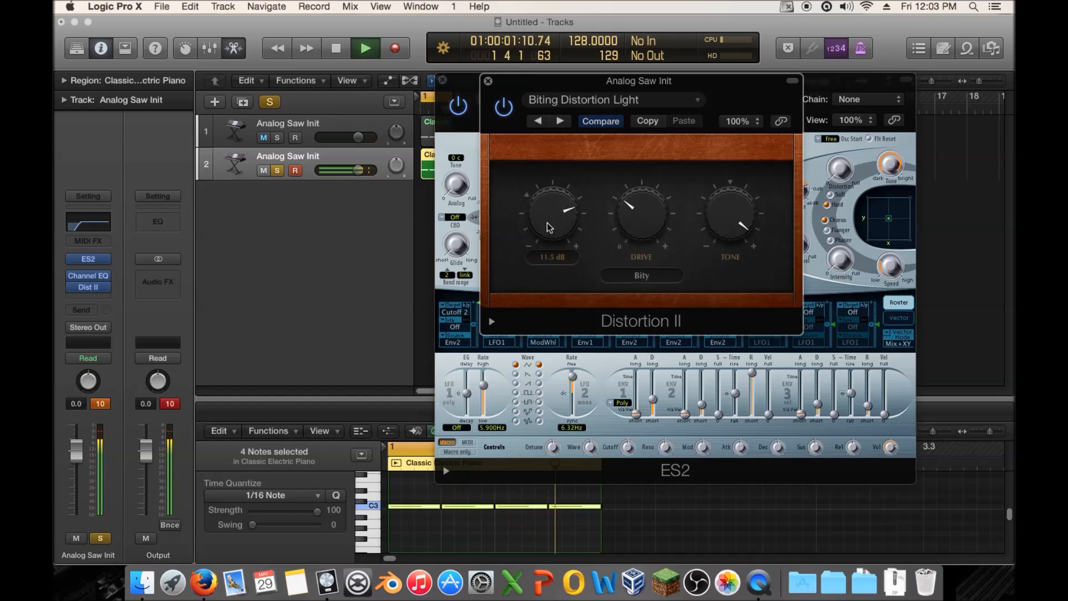
{"action": "left_click", "coordinate": [487, 81]}
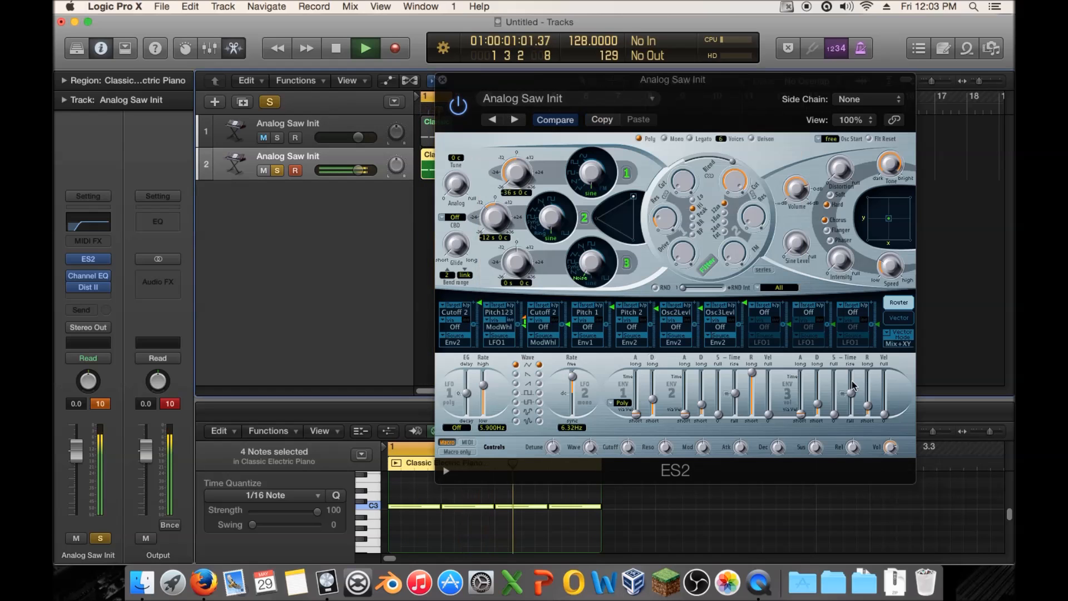
Step: Set envelope 3's decay to 5.20 ms with slightly raised sustain, and tune oscillator 1 to 12 semitones
{"action": "left_click", "coordinate": [821, 410]}
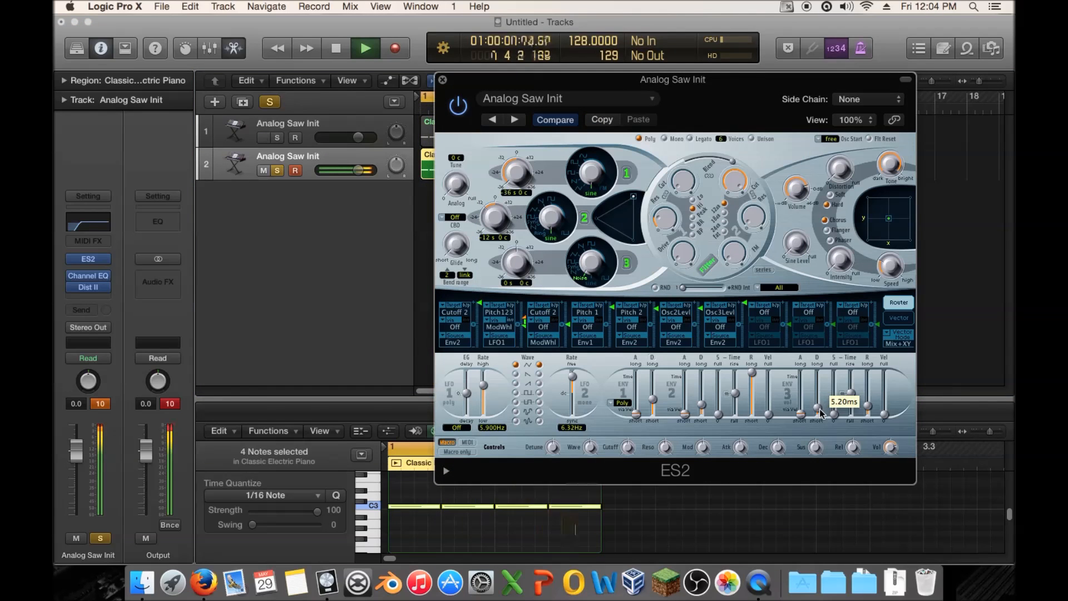
{"action": "left_click_drag", "start_coordinate": [834, 401], "coordinate": [837, 405]}
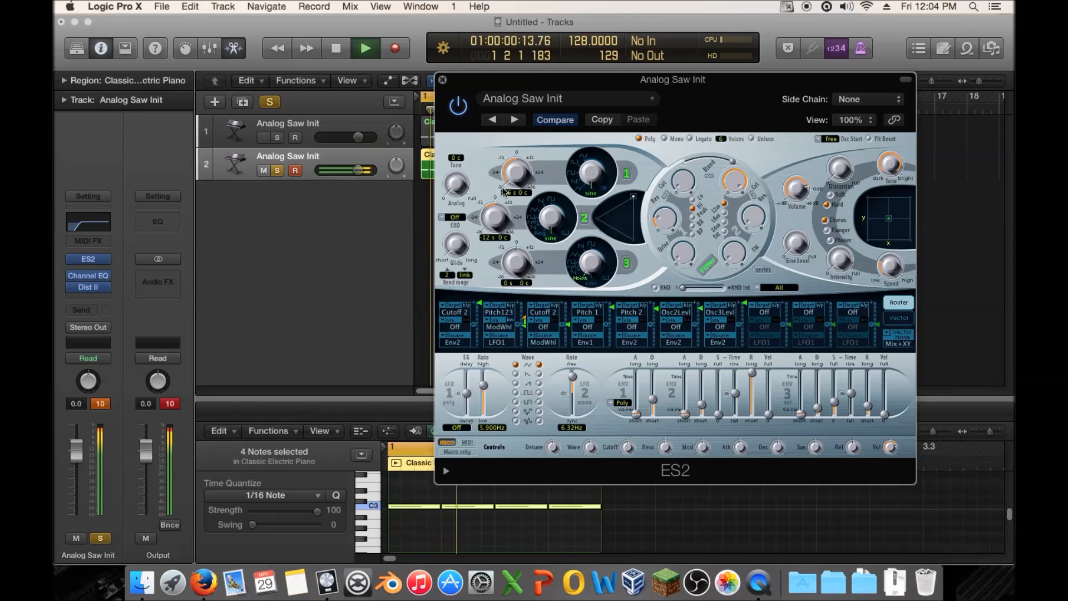
{"action": "left_click_drag", "start_coordinate": [520, 160], "coordinate": [515, 81]}
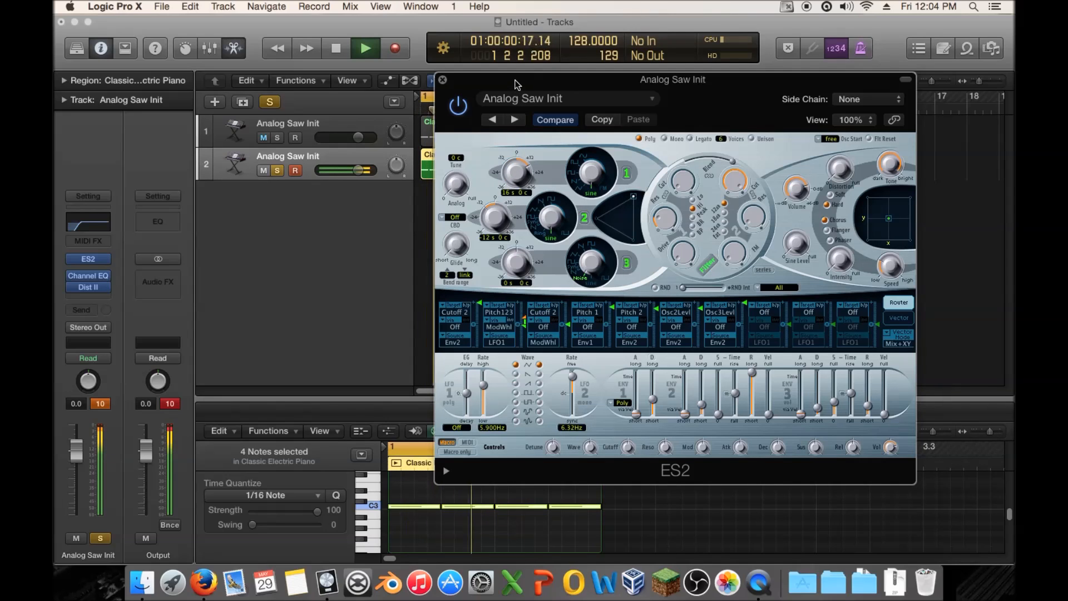
{"action": "key", "text": "space"}
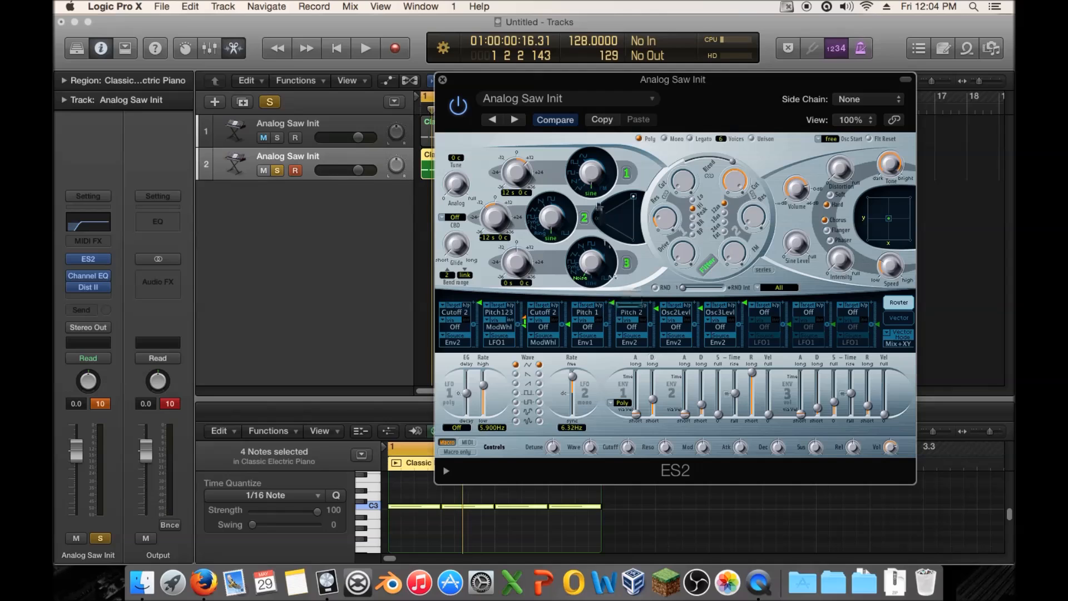
Step: Shorten envelope 1's decay while the loop plays and switch off oscillator 2
{"action": "key", "text": "space"}
{"action": "left_click_drag", "start_coordinate": [653, 399], "coordinate": [657, 417]}
{"action": "key", "text": "space"}
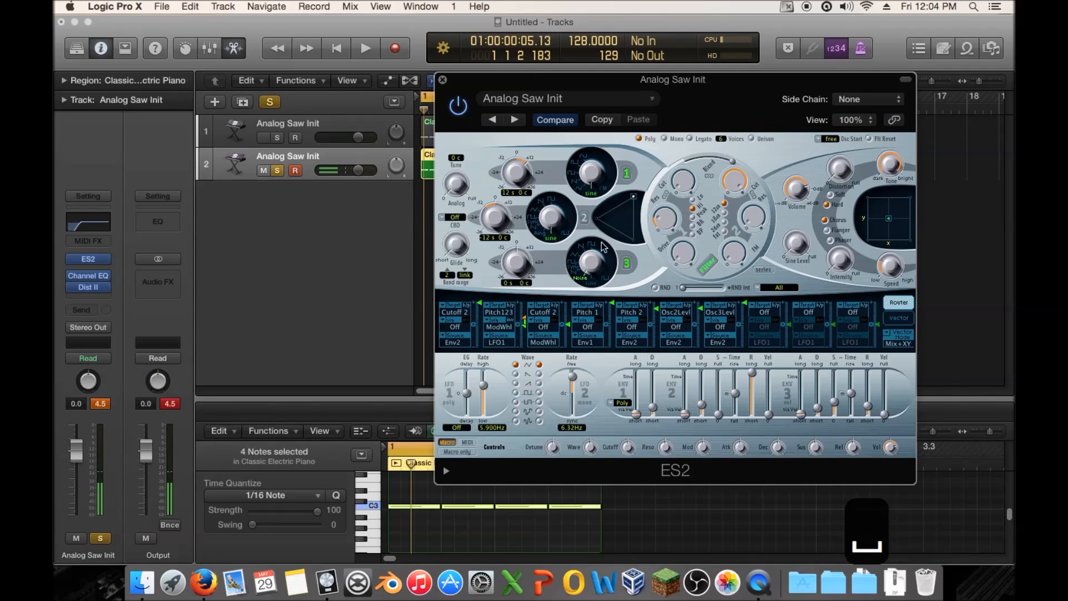
Step: Switch off oscillator 3 and lower envelope 3's sustain to its minimum while auditioning oscillator 1 alone
{"action": "left_click", "coordinate": [627, 264]}
{"action": "key", "text": "space"}
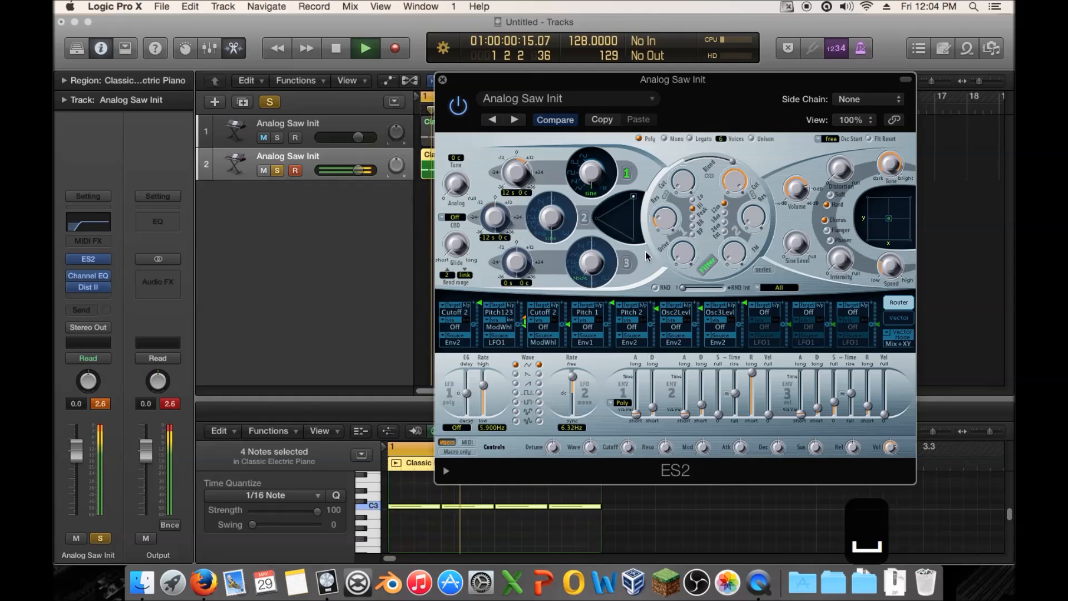
{"action": "key", "text": "space"}
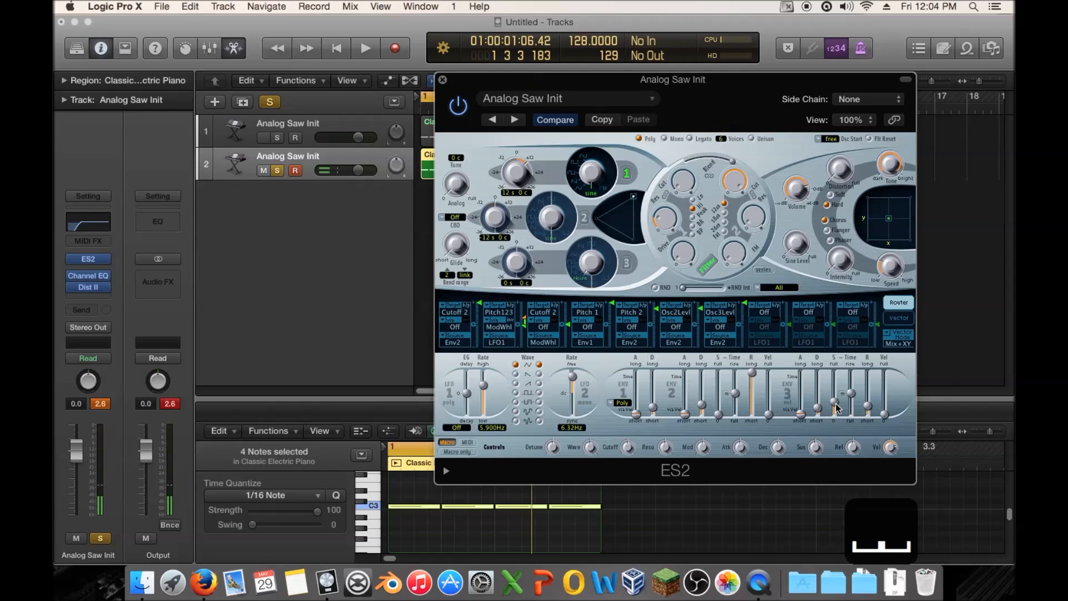
{"action": "left_click_drag", "start_coordinate": [838, 419], "coordinate": [835, 424]}
{"action": "key", "text": "space"}
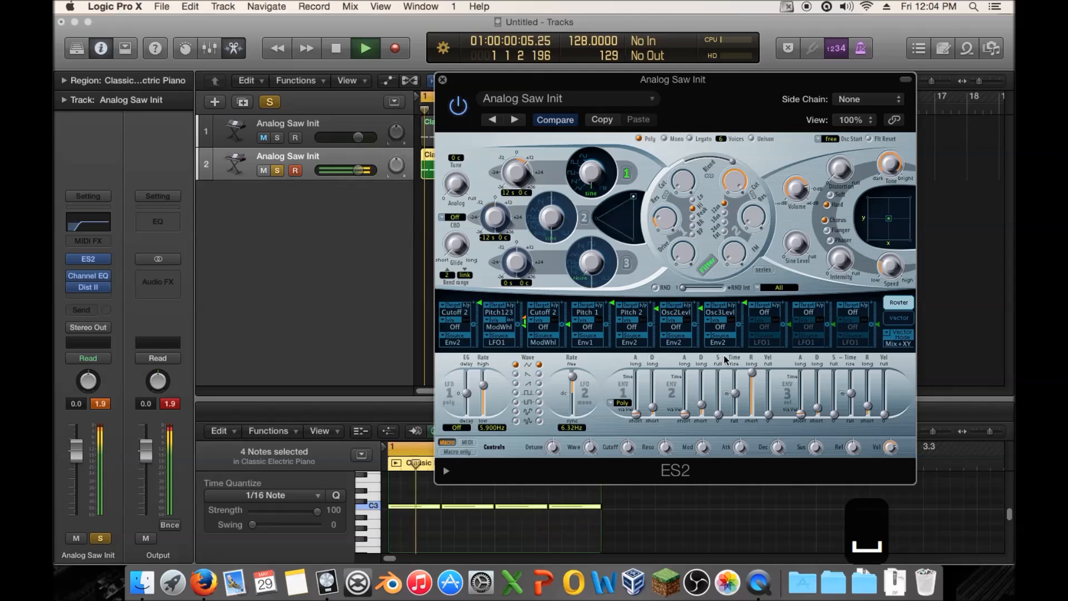
Step: Turn oscillators 2 and 3 back on and close the ES2 window
{"action": "left_click", "coordinate": [626, 174]}
{"action": "left_click", "coordinate": [582, 218]}
{"action": "left_click", "coordinate": [626, 263]}
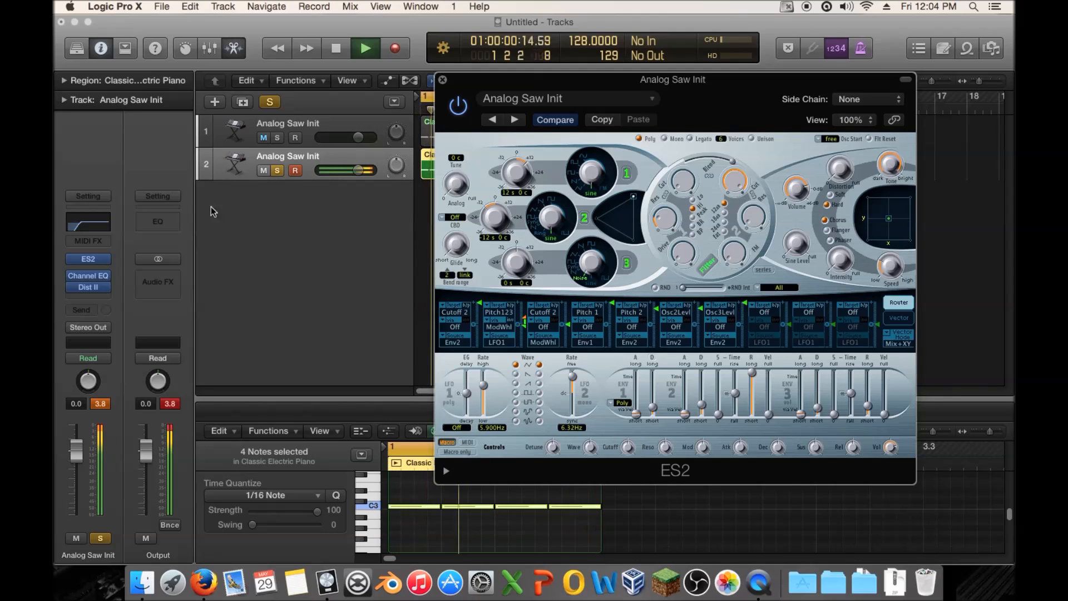
{"action": "left_click", "coordinate": [443, 80]}
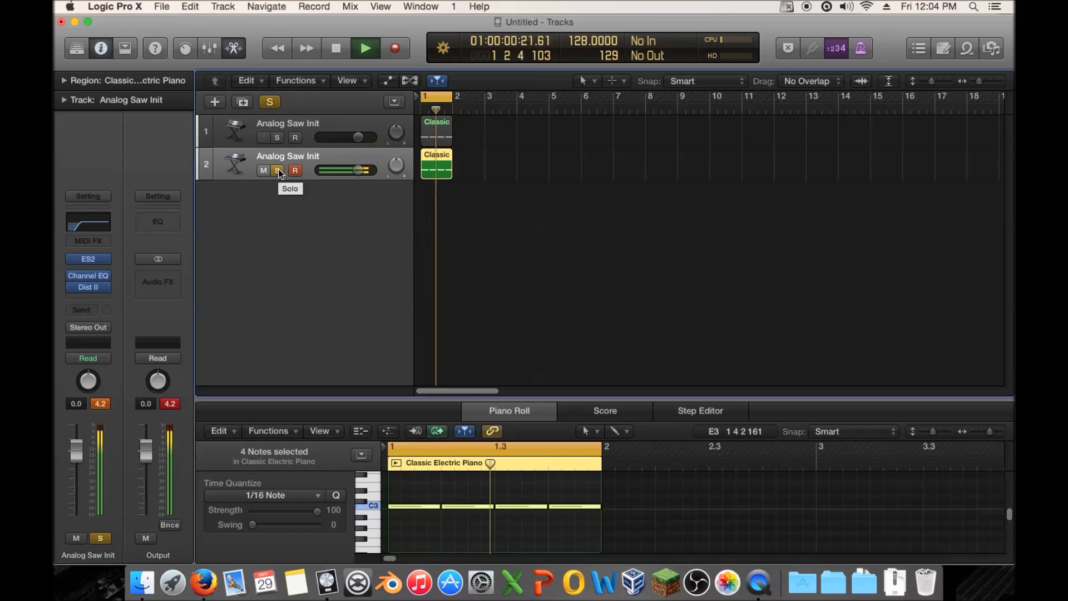
Step: Unsolo track 2 and lower its volume to -1.8 dB while both kick layers play, and stop playback
{"action": "left_click", "coordinate": [277, 171]}
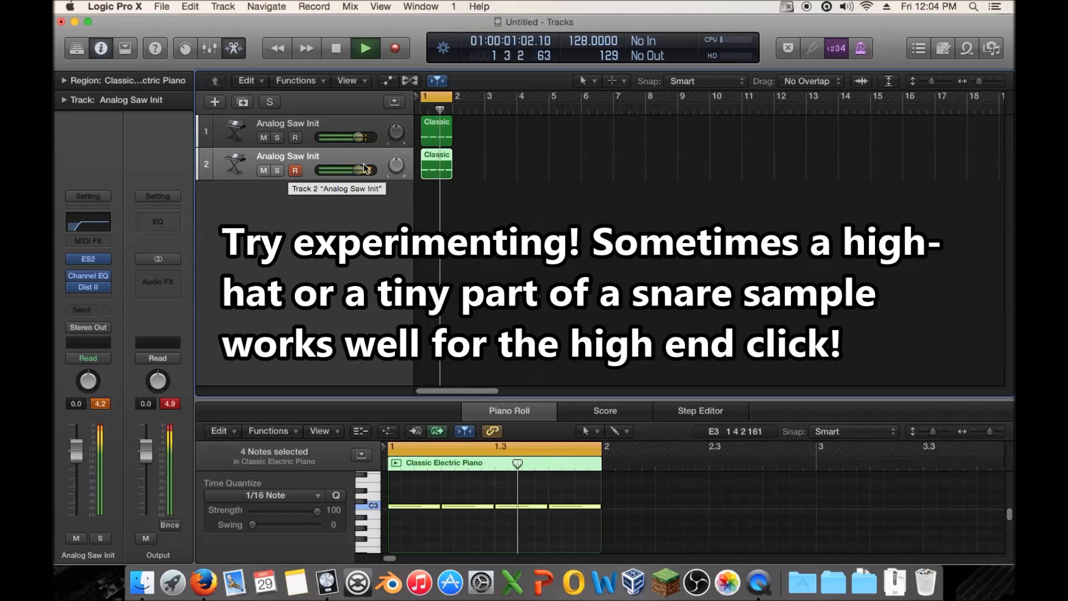
{"action": "left_click_drag", "start_coordinate": [370, 165], "coordinate": [364, 166]}
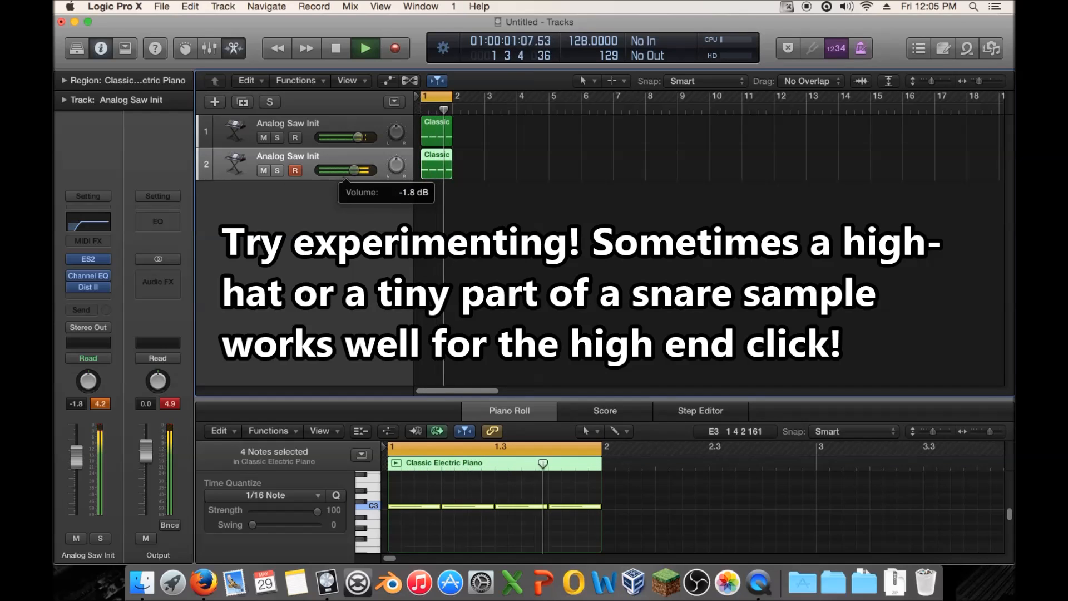
{"action": "key", "text": "space"}
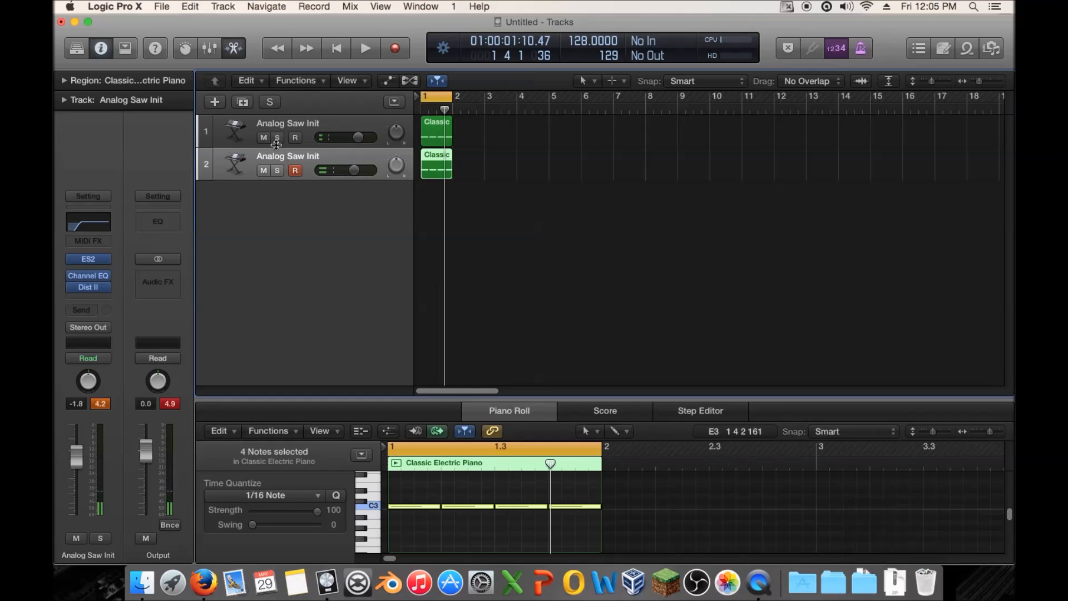
Step: Solo track 1 and audition the original kick layer on its own
{"action": "left_click", "coordinate": [261, 128]}
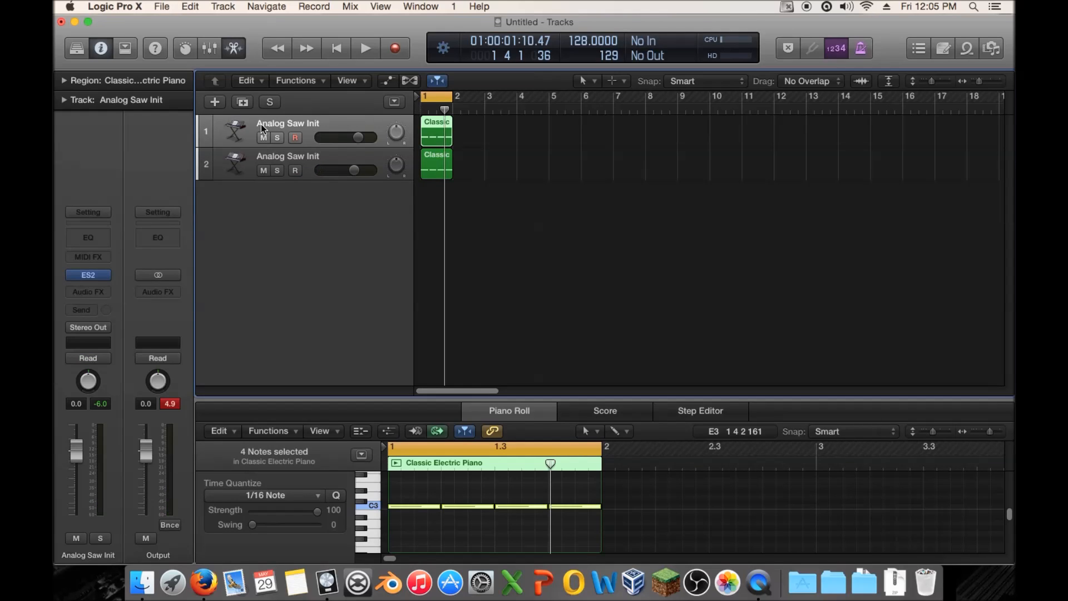
{"action": "left_click", "coordinate": [282, 136]}
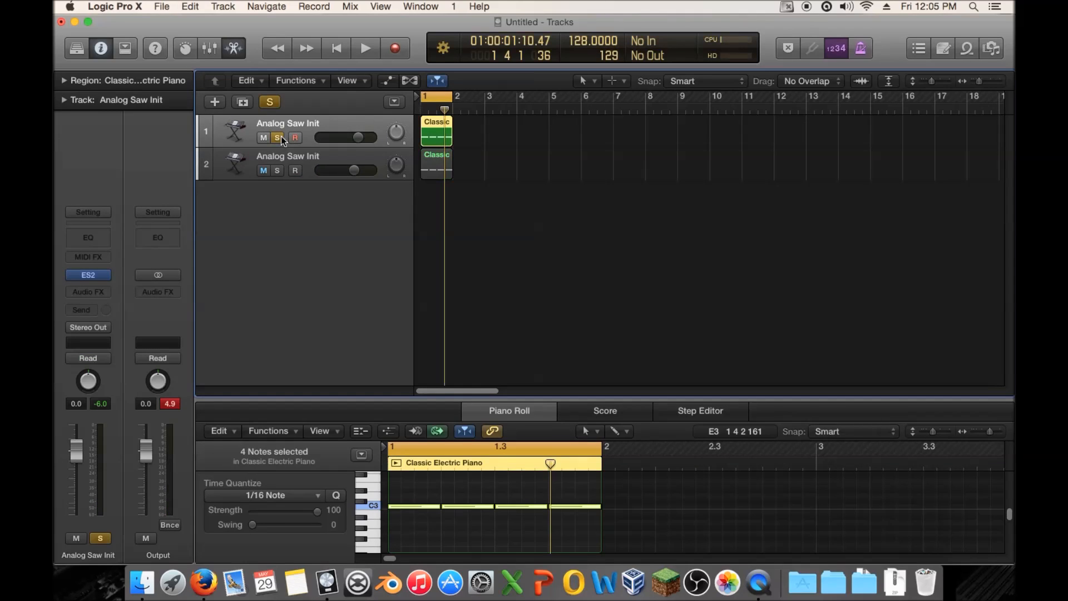
{"action": "key", "text": "space"}
{"action": "left_click", "coordinate": [243, 102]}
{"action": "left_click", "coordinate": [493, 133]}
{"action": "left_click_drag", "start_coordinate": [437, 135], "coordinate": [436, 163], "text": "alt"}
{"action": "left_click", "coordinate": [462, 158]}
{"action": "left_click", "coordinate": [441, 161]}
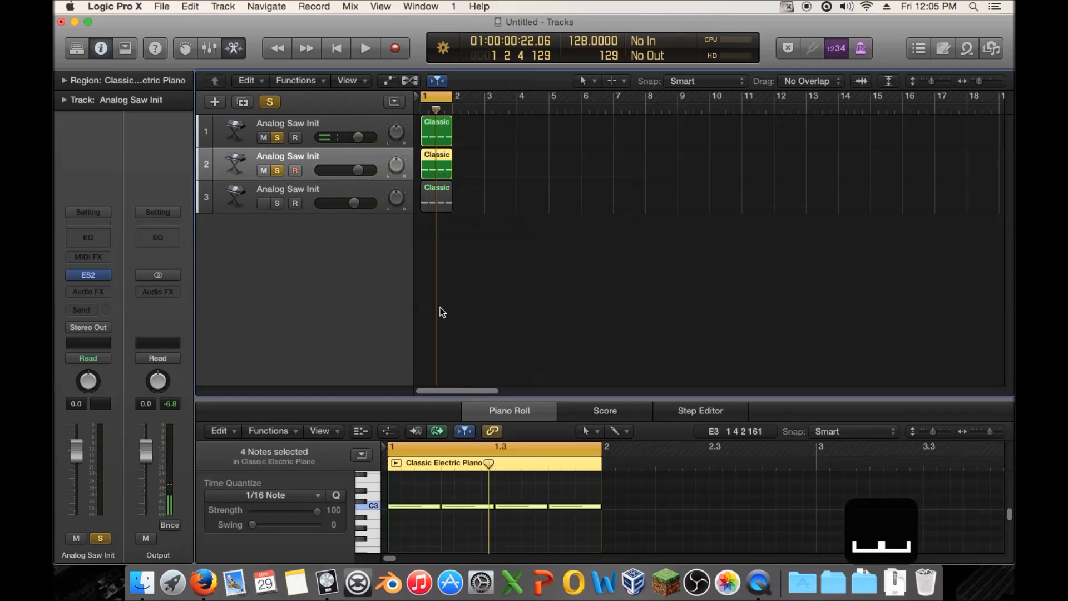
{"action": "left_click", "coordinate": [451, 483]}
{"action": "key", "text": "alt+shift+Up"}
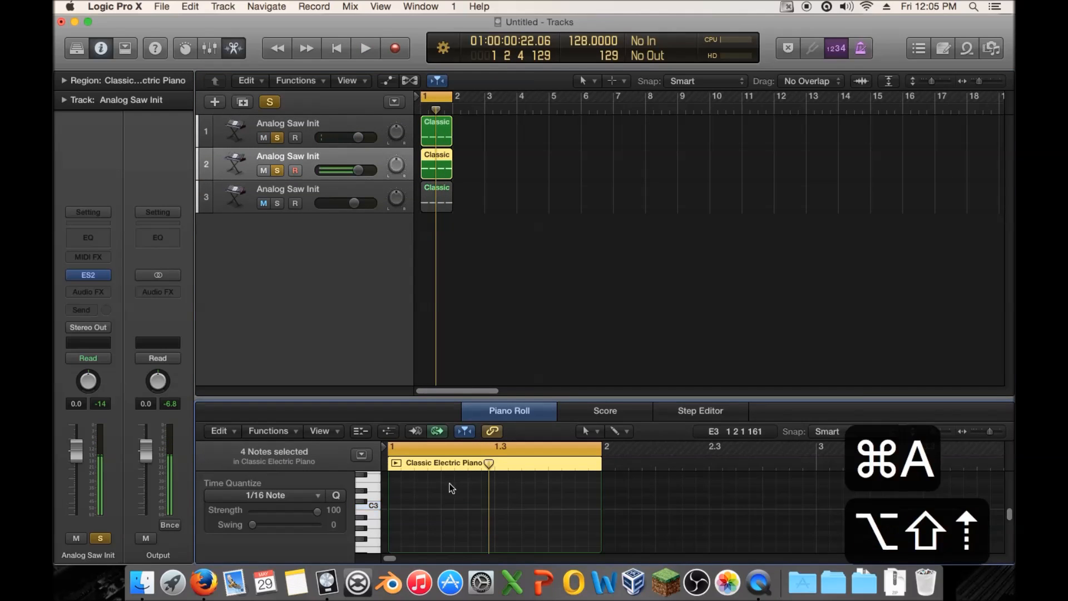
{"action": "left_click", "coordinate": [267, 159]}
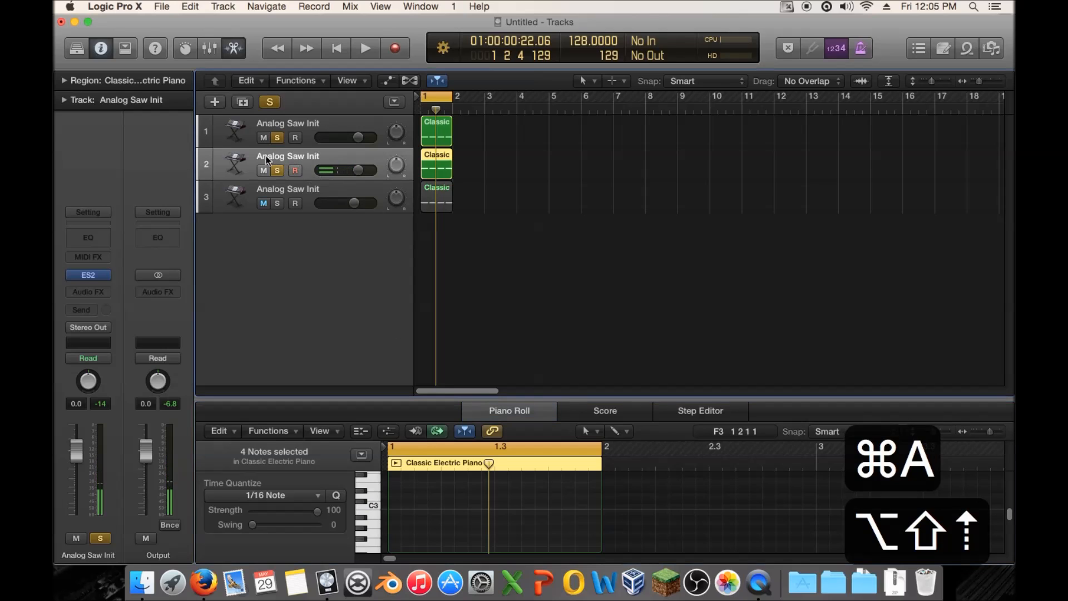
{"action": "key", "text": "space"}
{"action": "key", "text": "Delete"}
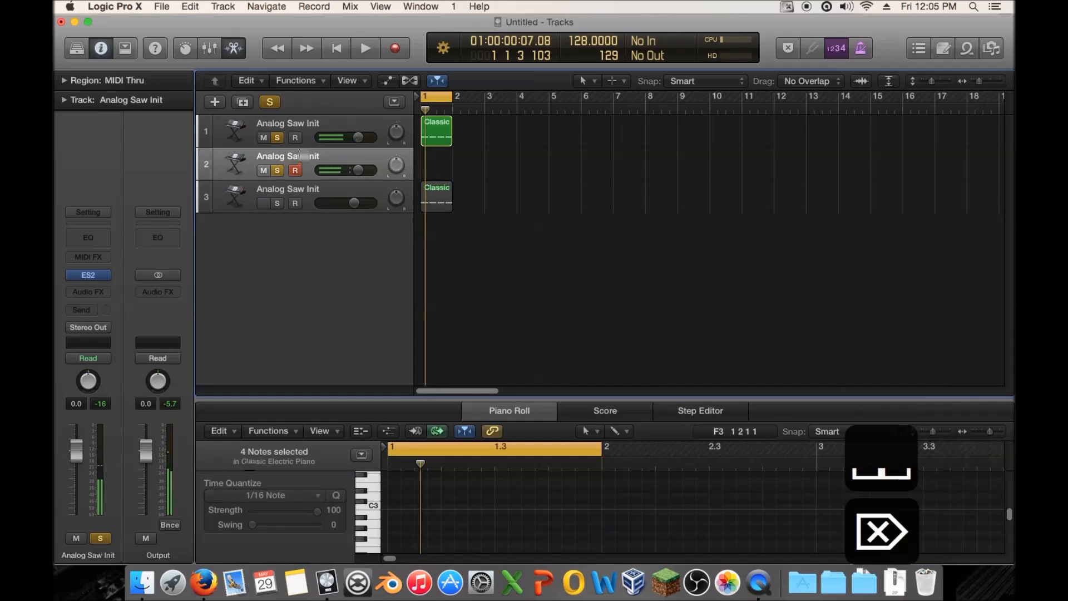
{"action": "key", "text": "Delete"}
Step: Duplicate track 1 with its settings and copy its region onto the new track 2
{"action": "left_click", "coordinate": [295, 119]}
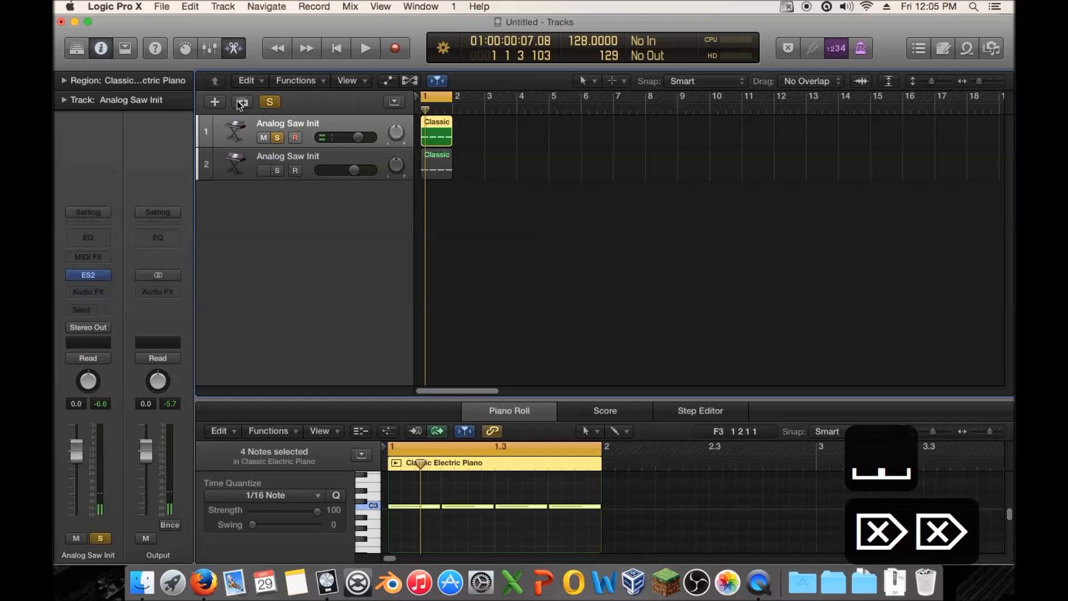
{"action": "left_click", "coordinate": [242, 102]}
{"action": "left_click_drag", "start_coordinate": [448, 139], "coordinate": [442, 168]}
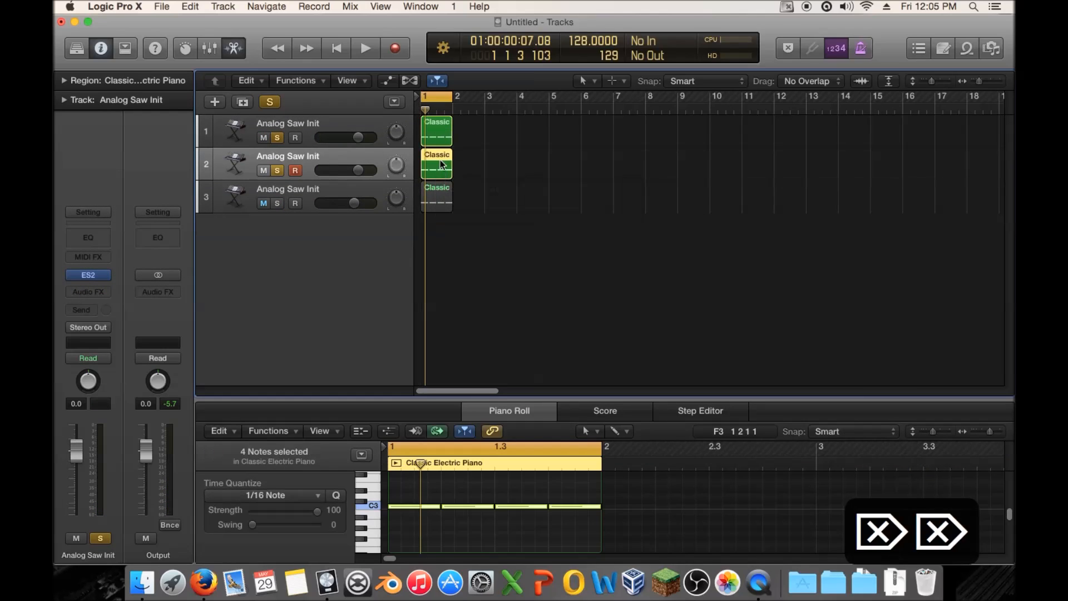
Step: Transpose all notes in track 2's copied region up one octave and play the loop
{"action": "left_click", "coordinate": [442, 479]}
{"action": "key", "text": "super+a"}
{"action": "key", "text": "alt+shift+Up"}
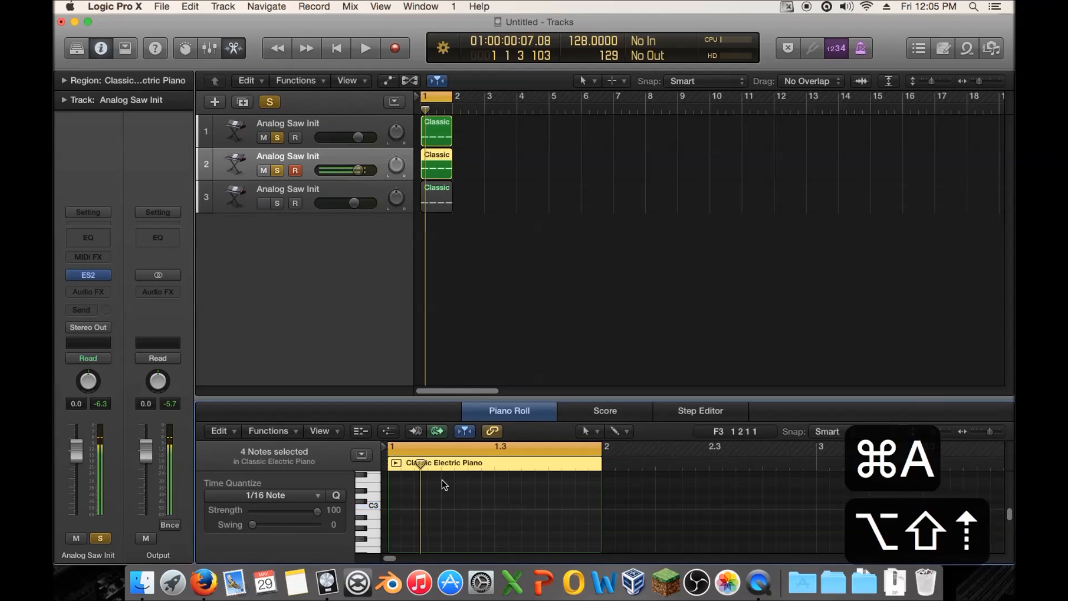
{"action": "key", "text": "space"}
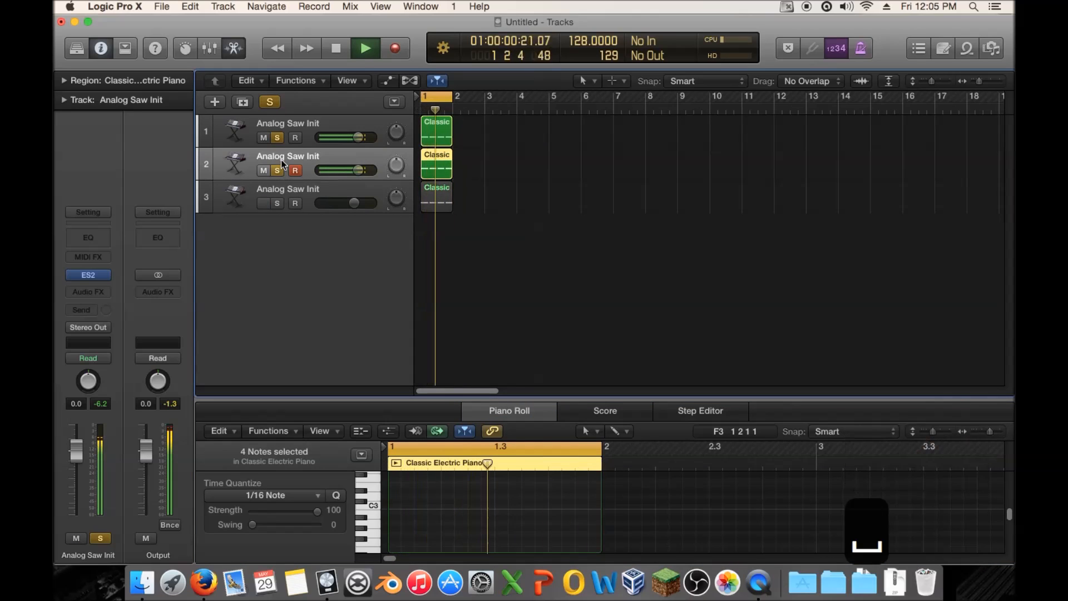
{"action": "left_click", "coordinate": [98, 276]}
{"action": "left_click", "coordinate": [90, 275]}
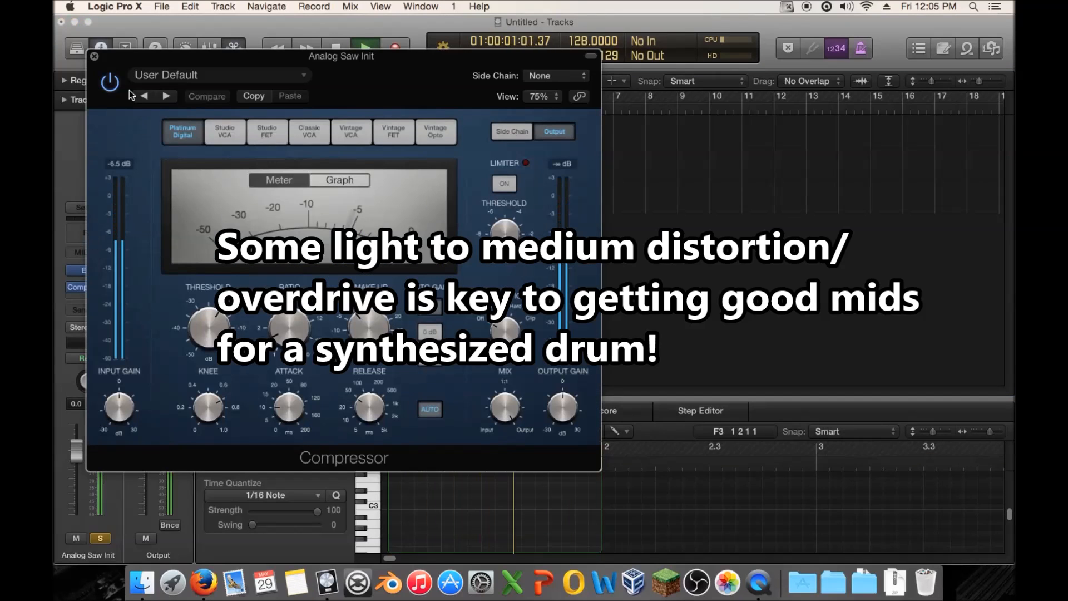
{"action": "left_click", "coordinate": [95, 56]}
{"action": "left_click", "coordinate": [108, 288]}
{"action": "left_click", "coordinate": [103, 306]}
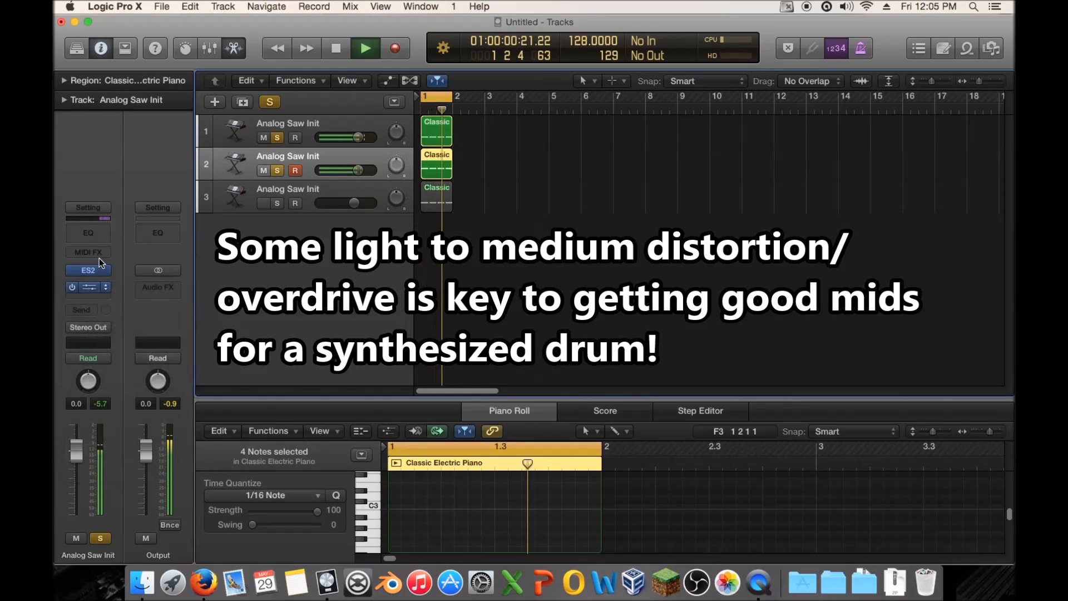
Step: Add a Channel EQ to track 2 with its low cut enabled and raised to a higher frequency
{"action": "left_click", "coordinate": [94, 244]}
{"action": "left_click", "coordinate": [139, 125]}
{"action": "left_click_drag", "start_coordinate": [139, 260], "coordinate": [293, 269]}
{"action": "left_click", "coordinate": [94, 57]}
Step: Open track 2's ES2 and shorten envelope 3's decay
{"action": "left_click", "coordinate": [92, 271]}
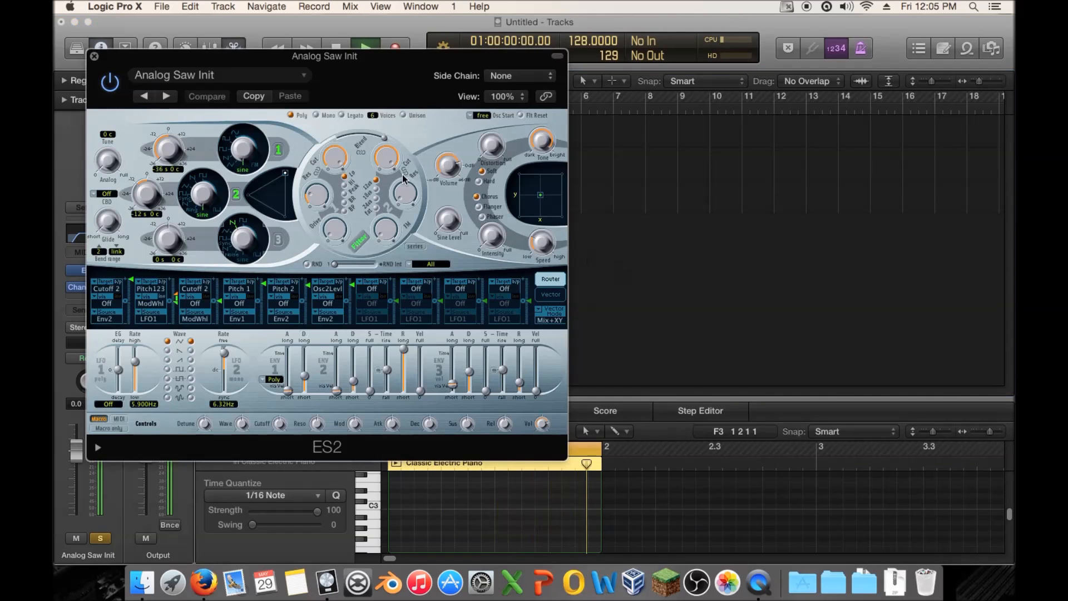
{"action": "left_click_drag", "start_coordinate": [301, 62], "coordinate": [653, 111]}
{"action": "left_click", "coordinate": [499, 202]}
{"action": "left_click_drag", "start_coordinate": [823, 419], "coordinate": [826, 435]}
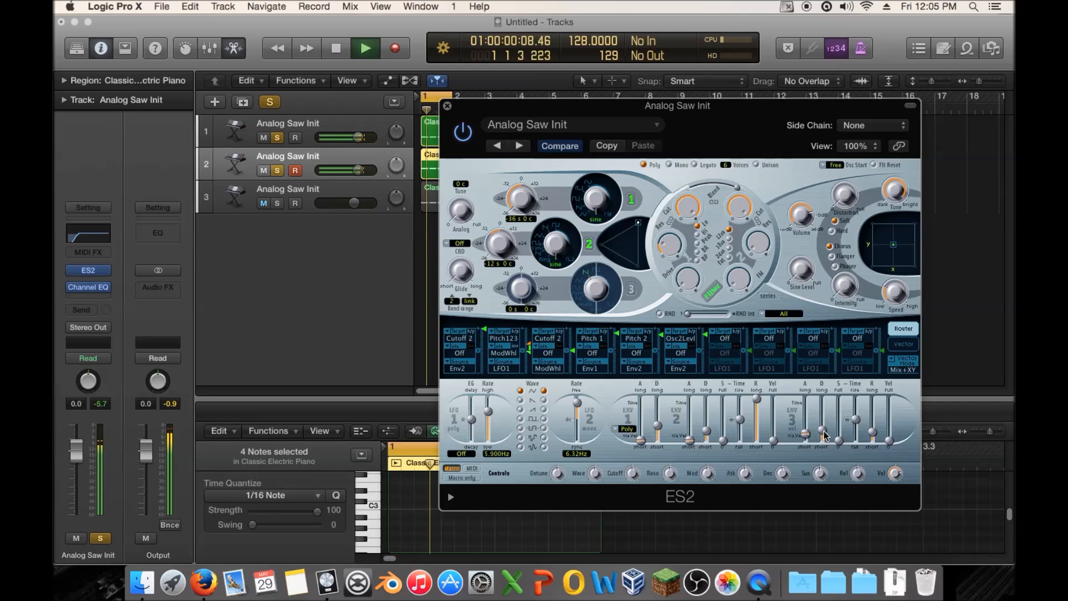
Step: Compare the loop with and without track 2, and unsolo tracks 1 and 2 to play all three layers
{"action": "left_click", "coordinate": [277, 170]}
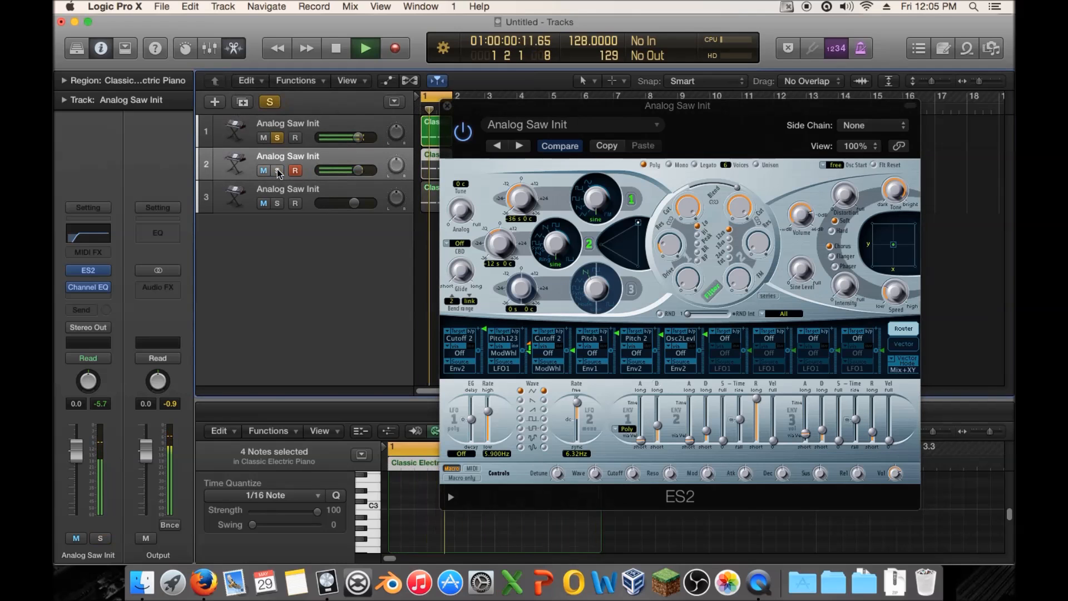
{"action": "left_click", "coordinate": [277, 170]}
{"action": "left_click", "coordinate": [276, 138]}
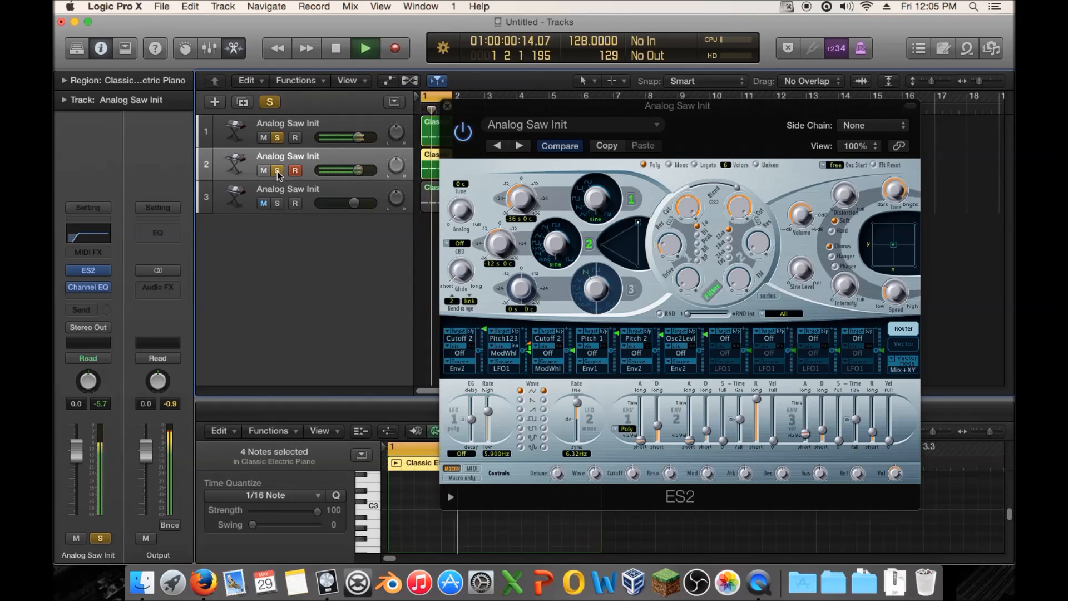
{"action": "left_click", "coordinate": [277, 171]}
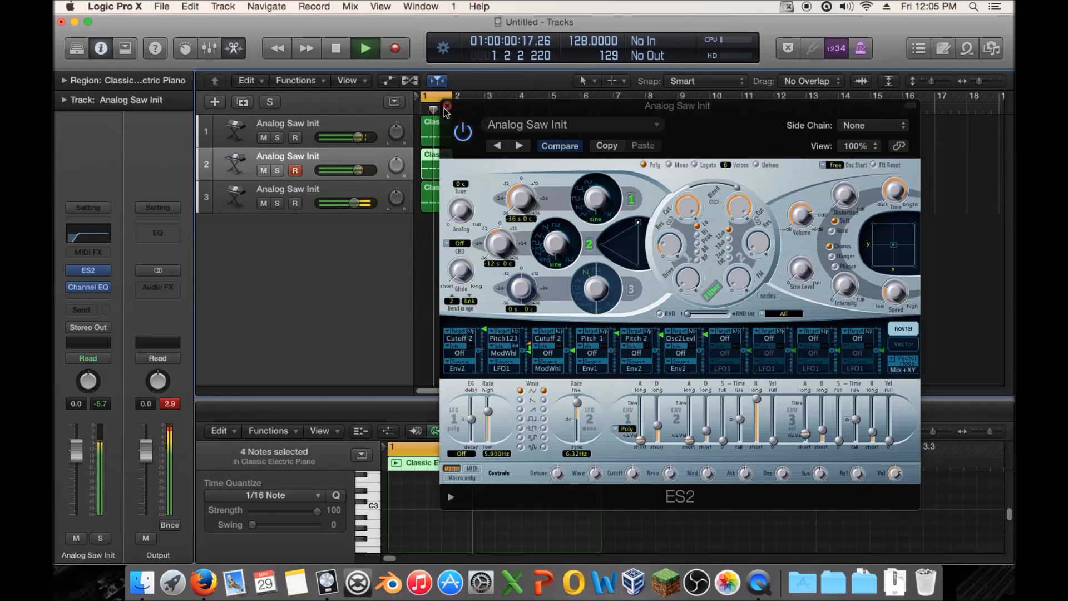
Step: Solo track 3 and bring up its ES2 window
{"action": "key", "text": "v"}
{"action": "left_click", "coordinate": [277, 203]}
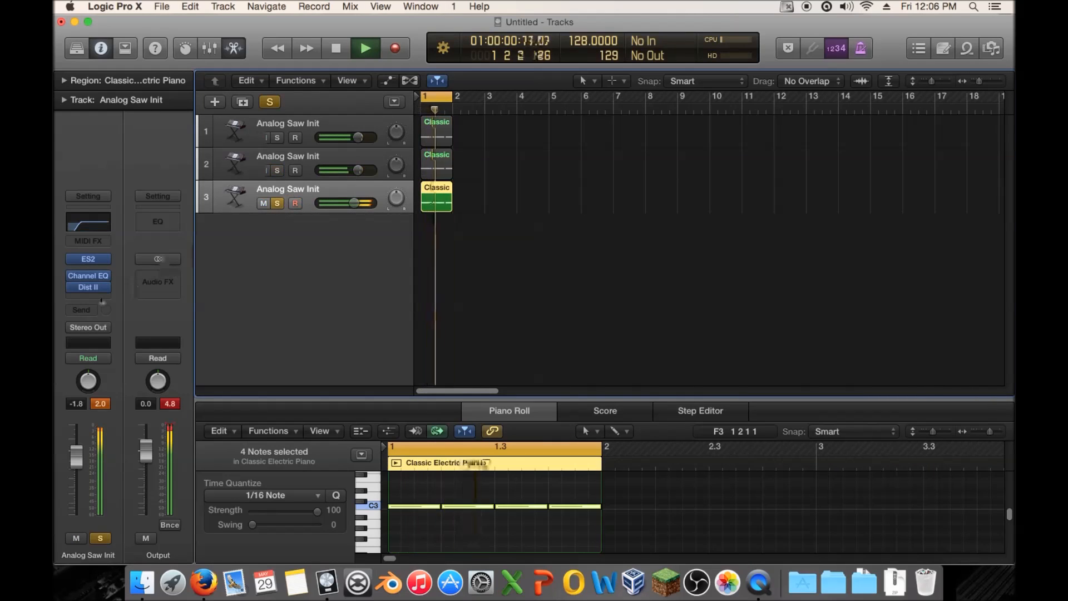
{"action": "key", "text": "v"}
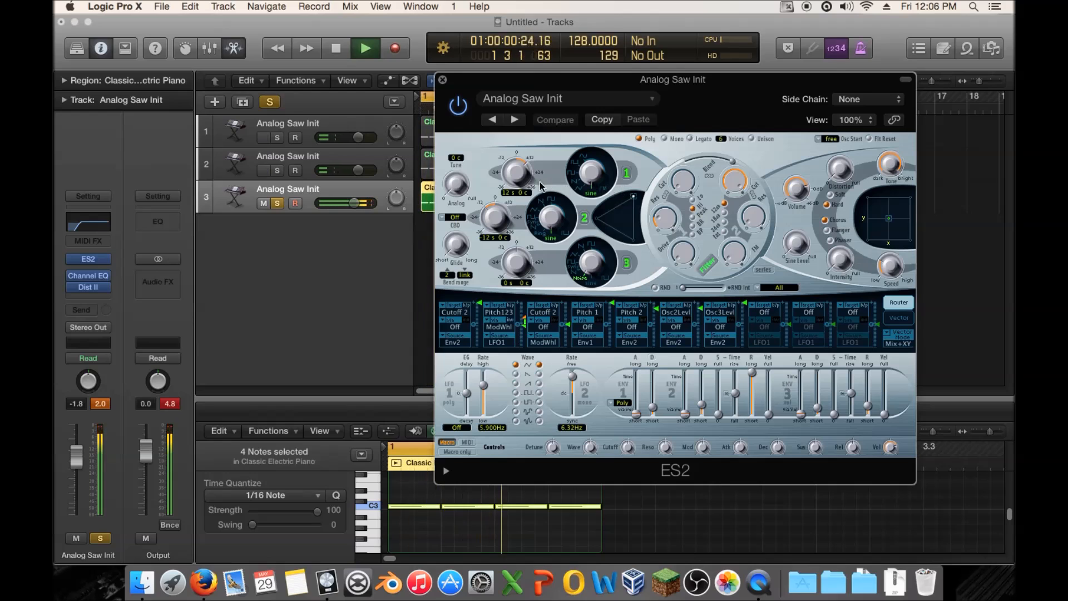
Step: Set oscillator 1 on track 3 to a square wave and shift the oscillator mix away from it
{"action": "left_click", "coordinate": [579, 193]}
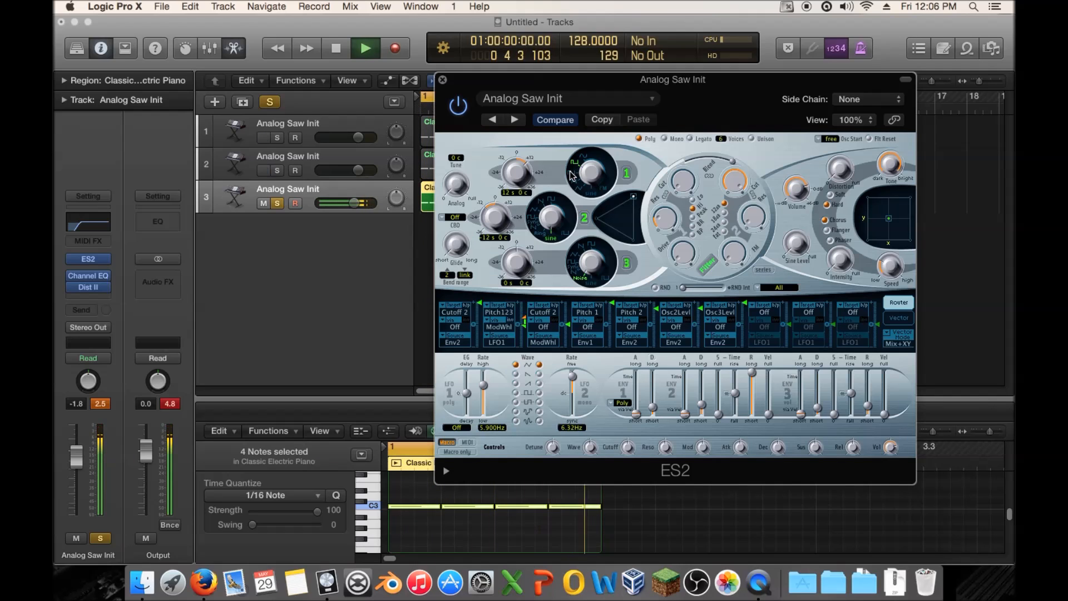
{"action": "left_click_drag", "start_coordinate": [633, 196], "coordinate": [616, 228]}
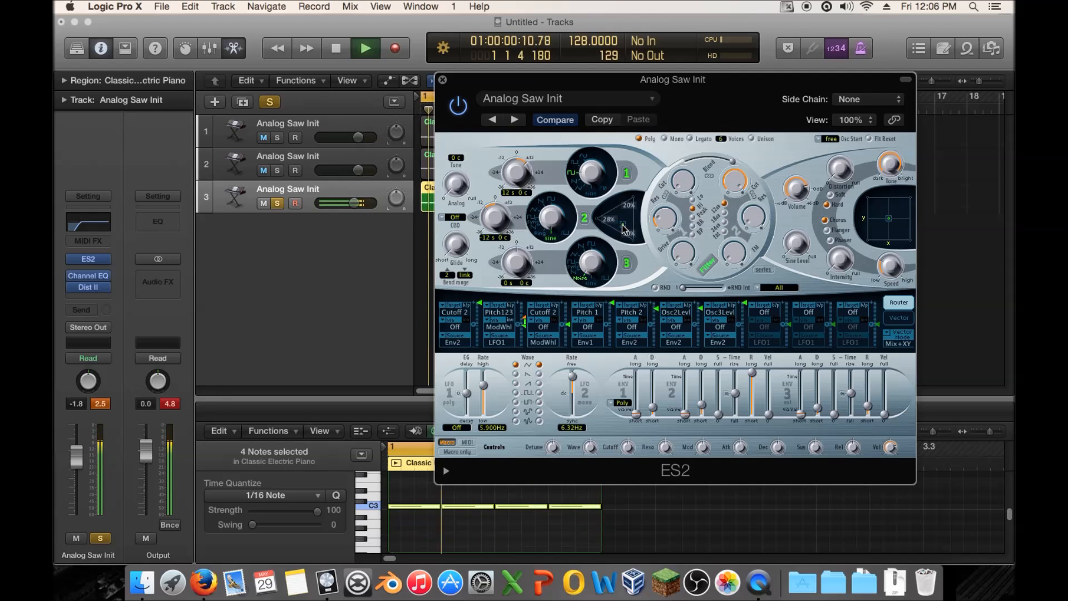
{"action": "mouse_move", "coordinate": [821, 411]}
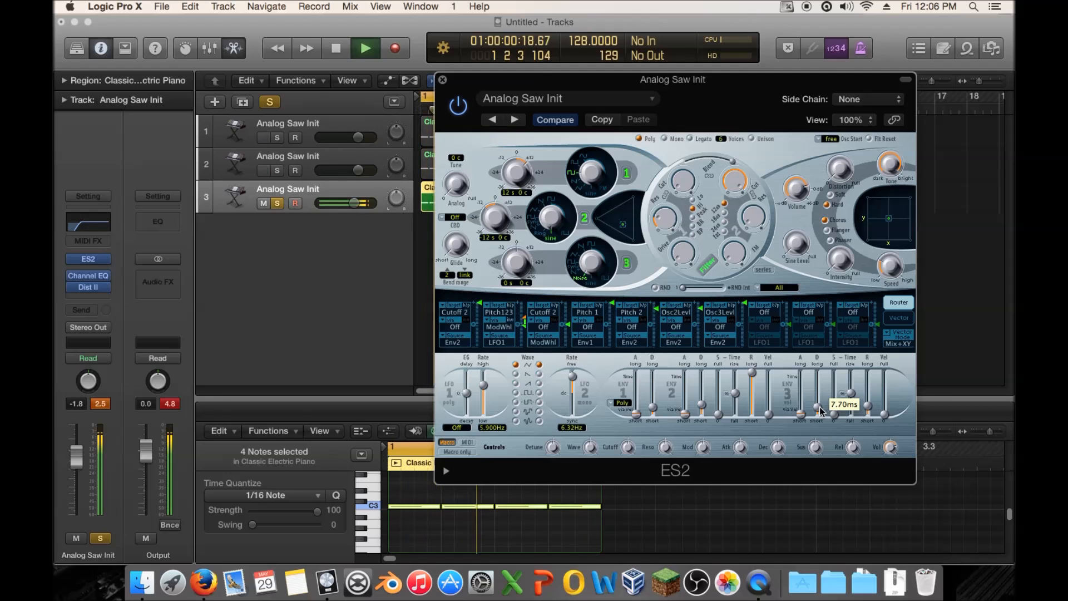
Step: Shift track 3's ES2 oscillator mix fully towards oscillator 1 and set envelope 1's decay to 13 ms
{"action": "mouse_move", "coordinate": [614, 227]}
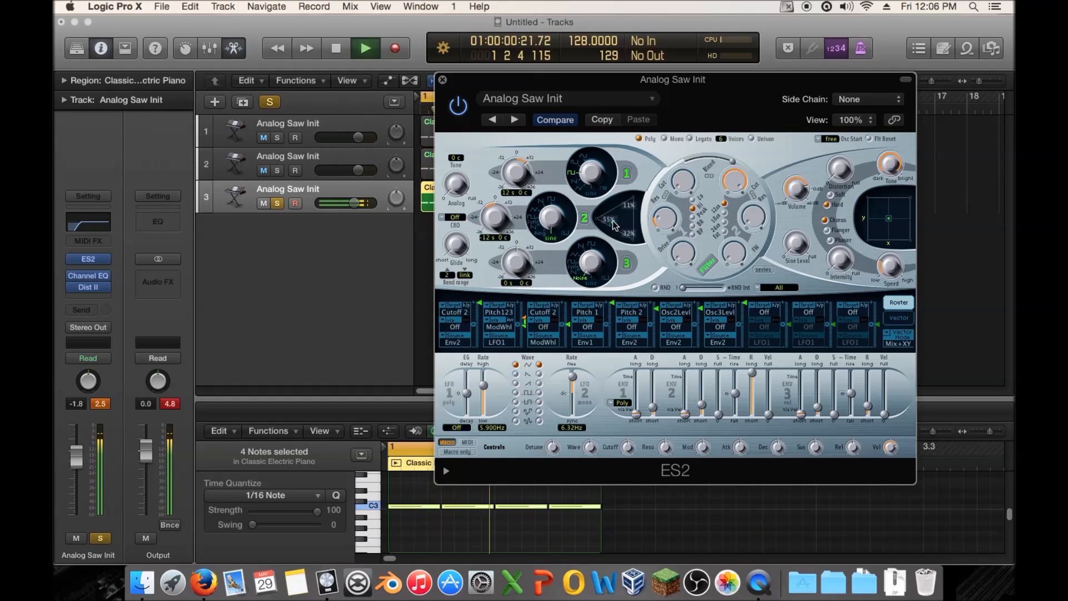
{"action": "left_click_drag", "start_coordinate": [617, 222], "coordinate": [634, 201]}
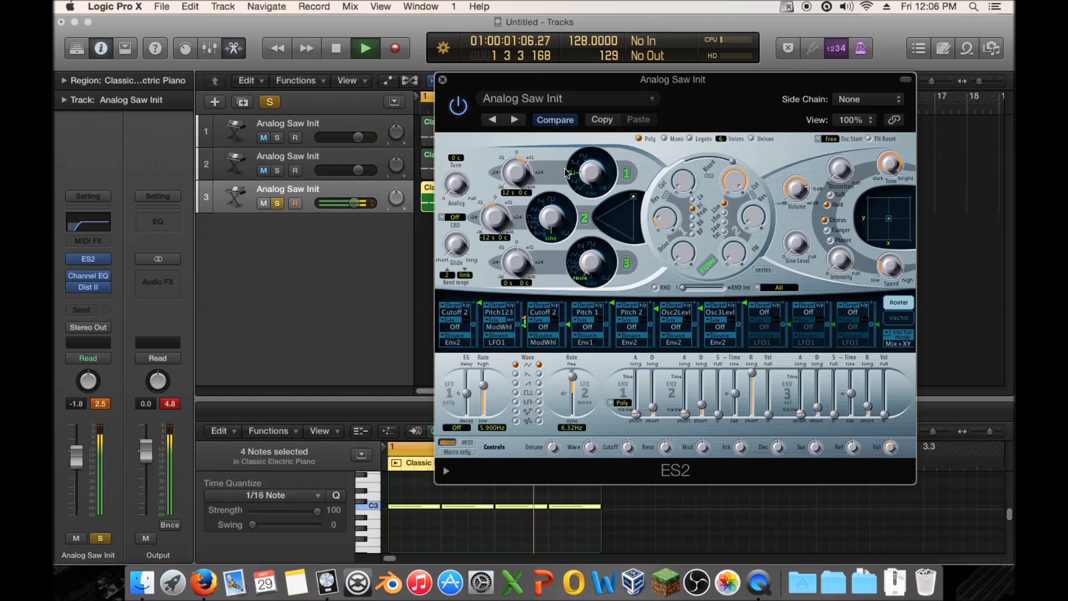
{"action": "mouse_move", "coordinate": [655, 413]}
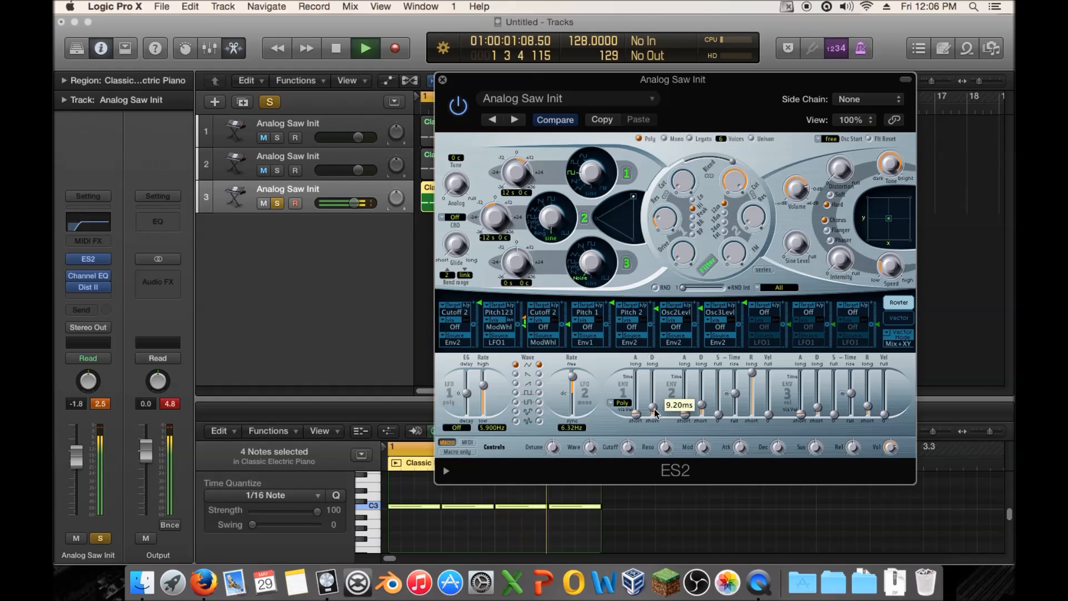
{"action": "left_click_drag", "start_coordinate": [655, 414], "coordinate": [656, 416]}
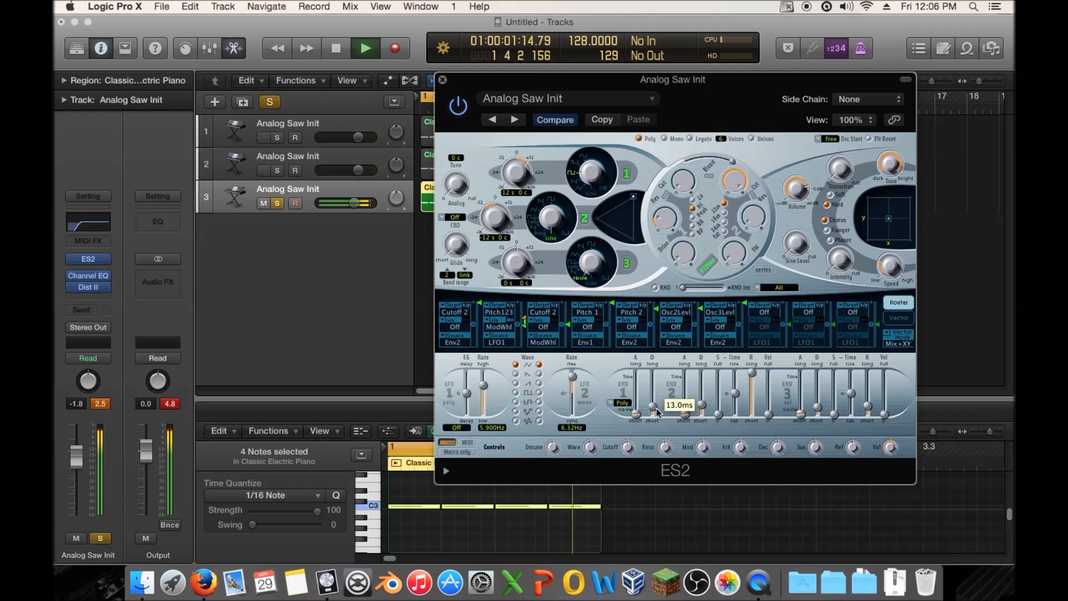
Step: Set oscillator 1's pitch to 0 semitones on track 3 and move the oscillator mix back towards the middle
{"action": "left_click_drag", "start_coordinate": [515, 176], "coordinate": [512, 2]}
{"action": "left_click_drag", "start_coordinate": [520, 203], "coordinate": [521, 158]}
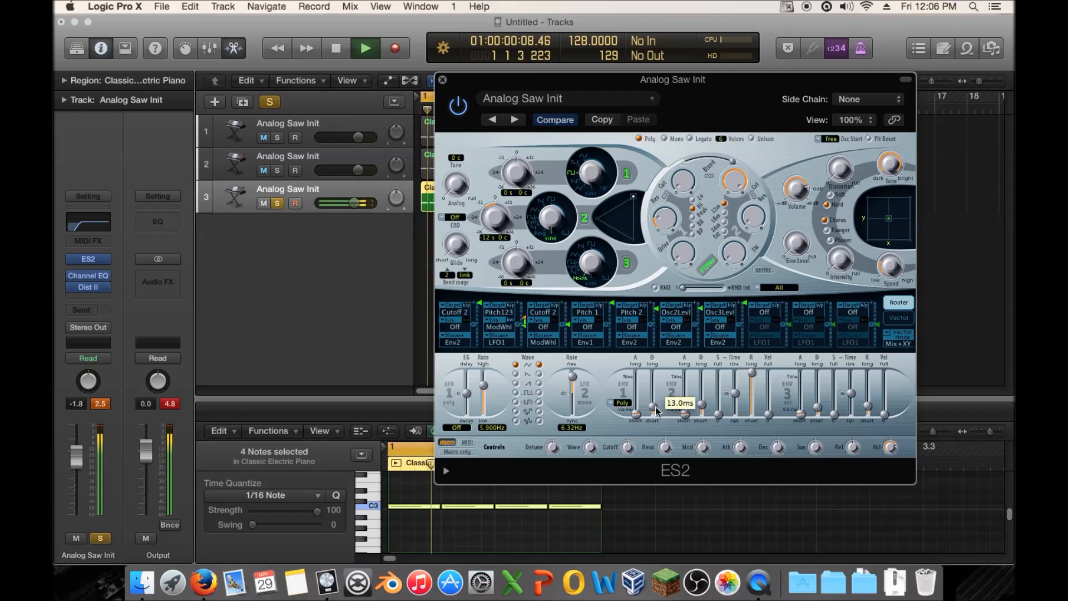
{"action": "left_click_drag", "start_coordinate": [630, 216], "coordinate": [627, 219]}
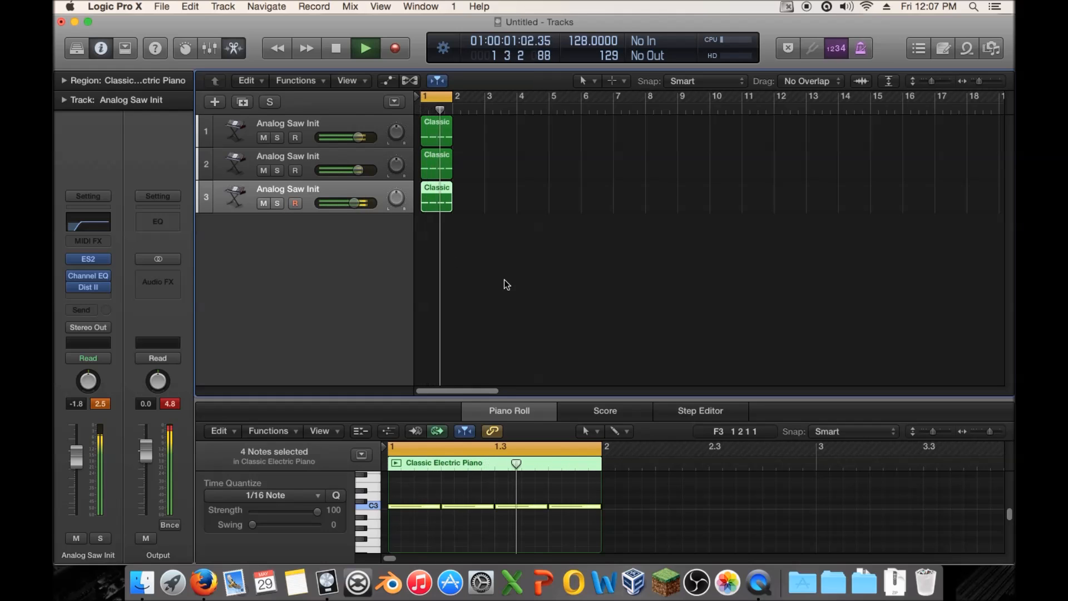
{"action": "key", "text": "space"}
{"action": "left_click", "coordinate": [236, 126], "text": "shift"}
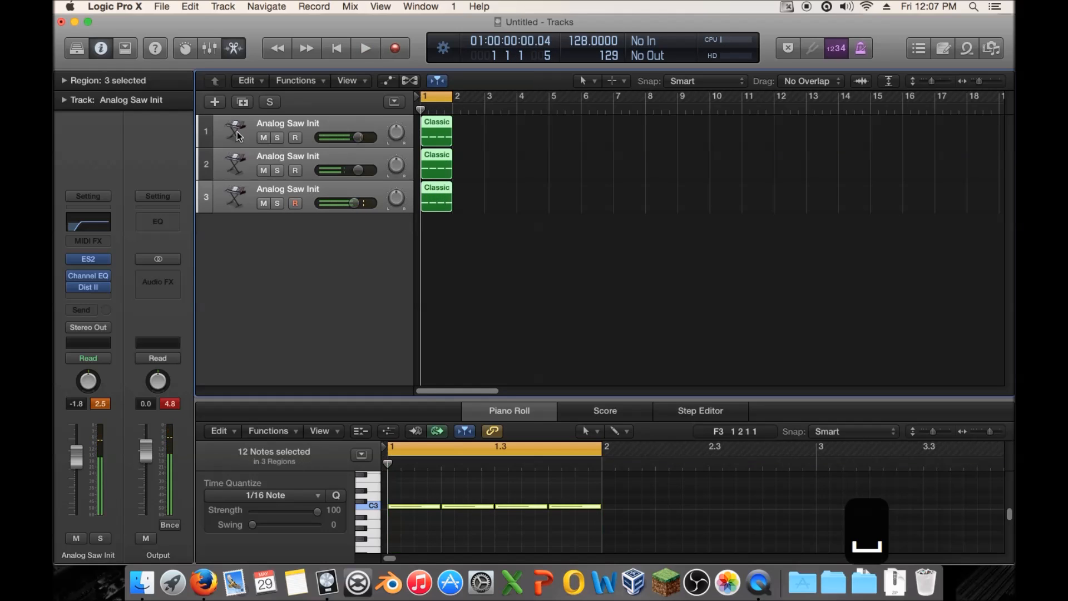
{"action": "right_click", "coordinate": [236, 125]}
{"action": "left_click", "coordinate": [252, 192]}
{"action": "left_click", "coordinate": [277, 128]}
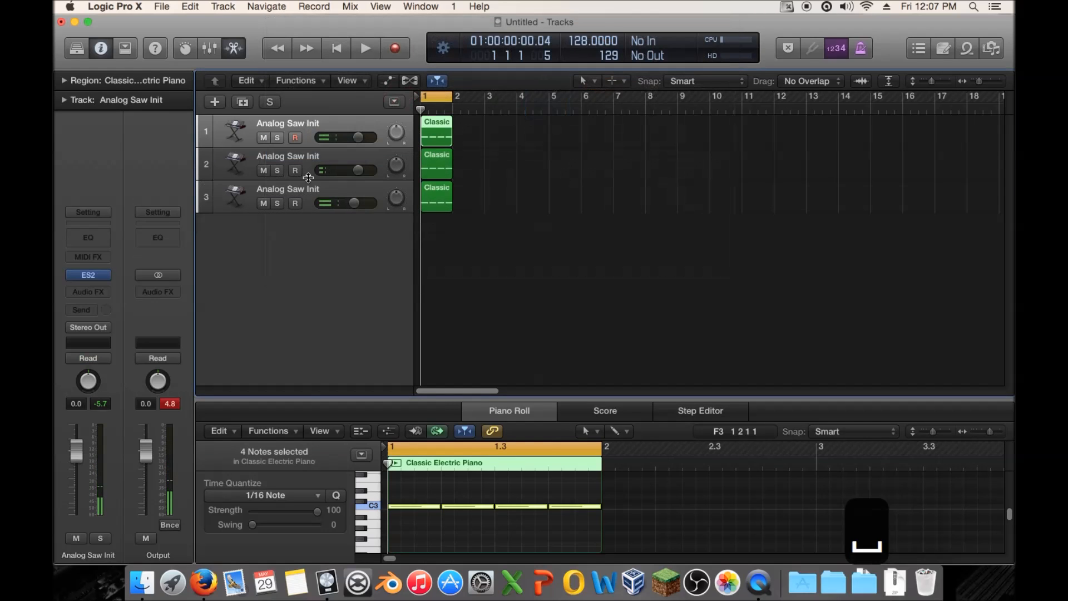
Step: Combine the three kick layer tracks into a summing track stack and collapse it
{"action": "left_click", "coordinate": [308, 189], "text": "shift"}
{"action": "right_click", "coordinate": [309, 188]}
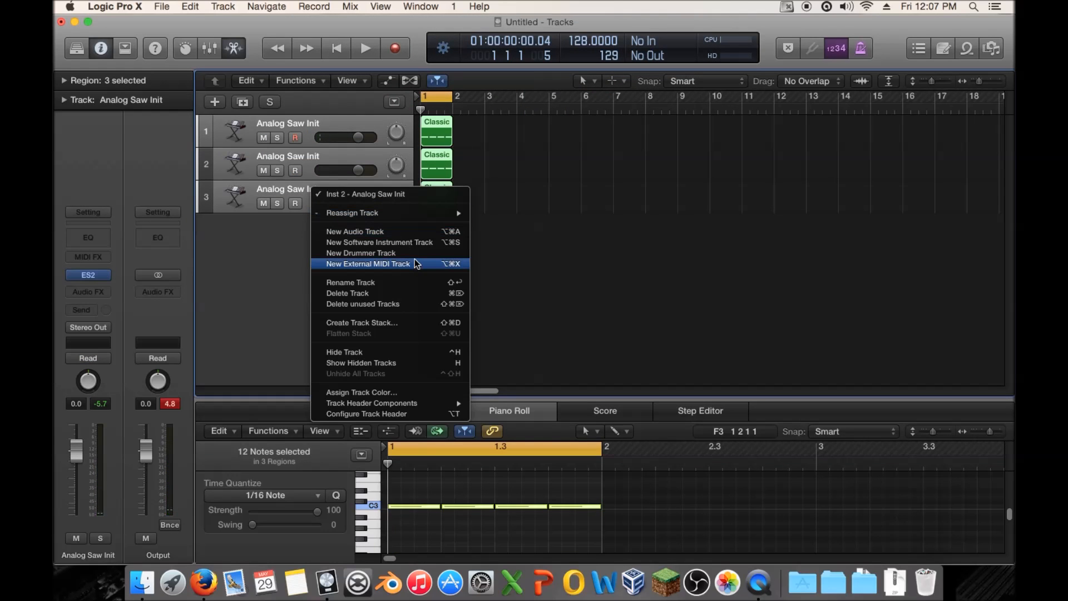
{"action": "left_click", "coordinate": [407, 325]}
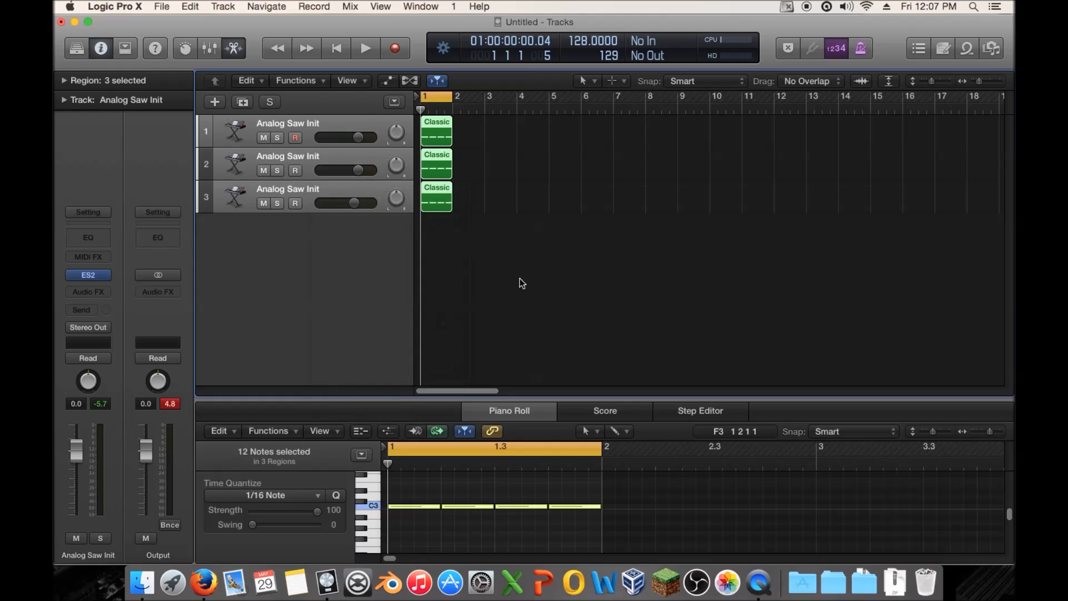
{"action": "left_click", "coordinate": [635, 131]}
{"action": "left_click", "coordinate": [225, 131]}
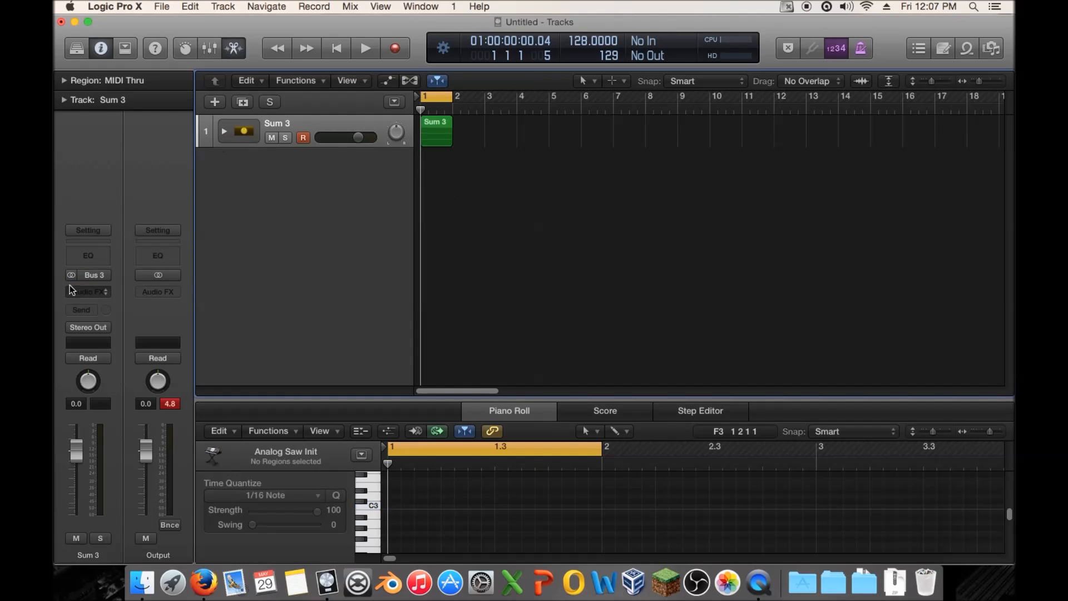
Step: Add a Channel EQ to the stack, boosting 235 Hz by 5.5 dB and 7300 Hz by 3.5 dB, with overall gain at -1.5 dB
{"action": "left_click", "coordinate": [87, 256]}
{"action": "left_click_drag", "start_coordinate": [412, 257], "coordinate": [286, 243]}
{"action": "left_click_drag", "start_coordinate": [527, 250], "coordinate": [626, 237]}
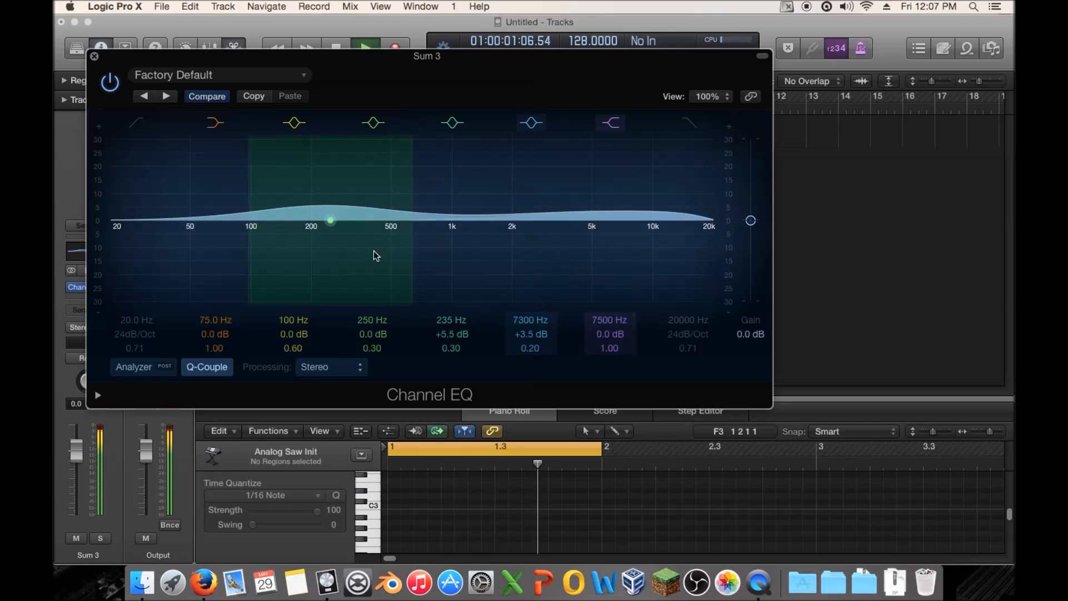
{"action": "left_click_drag", "start_coordinate": [749, 220], "coordinate": [754, 231]}
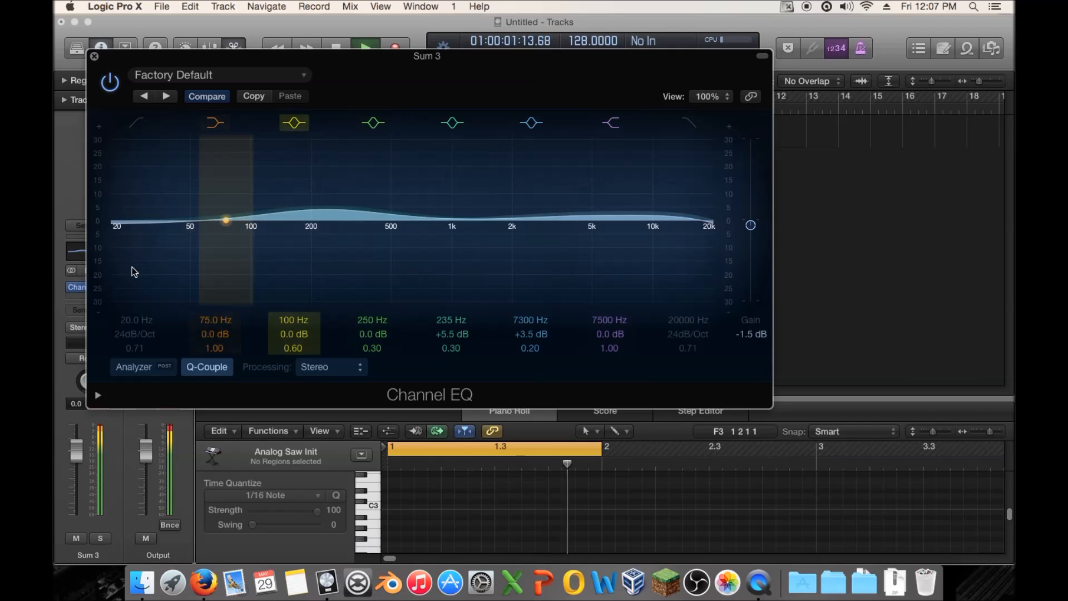
{"action": "left_click", "coordinate": [94, 57]}
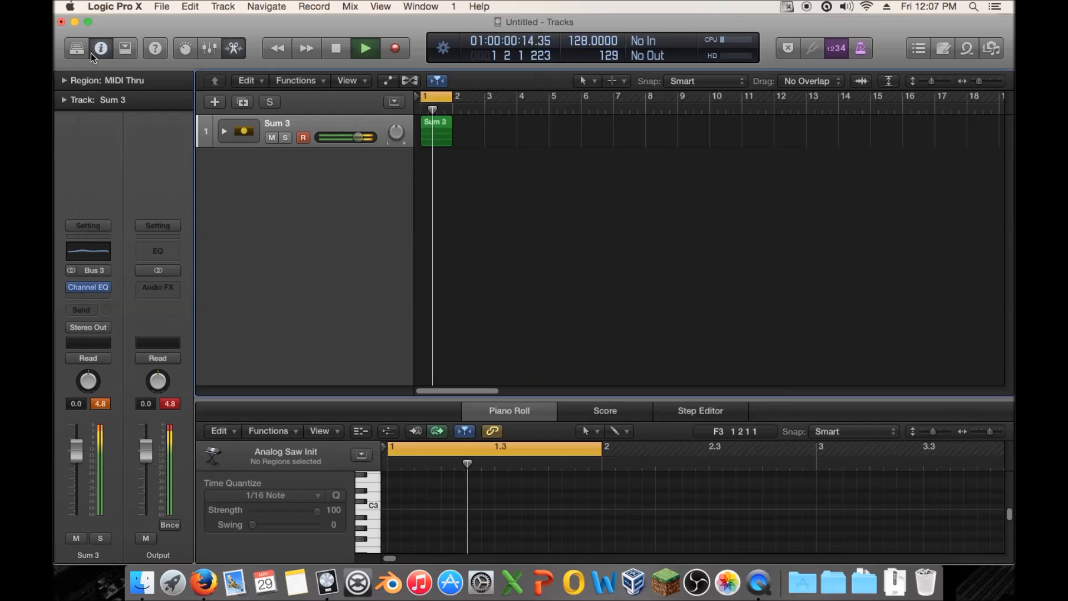
Step: Insert a Compressor on the stack with a low threshold and a ratio of about 7.7:1, and expand the stack's tracks
{"action": "left_click", "coordinate": [107, 293]}
{"action": "mouse_move", "coordinate": [112, 347]}
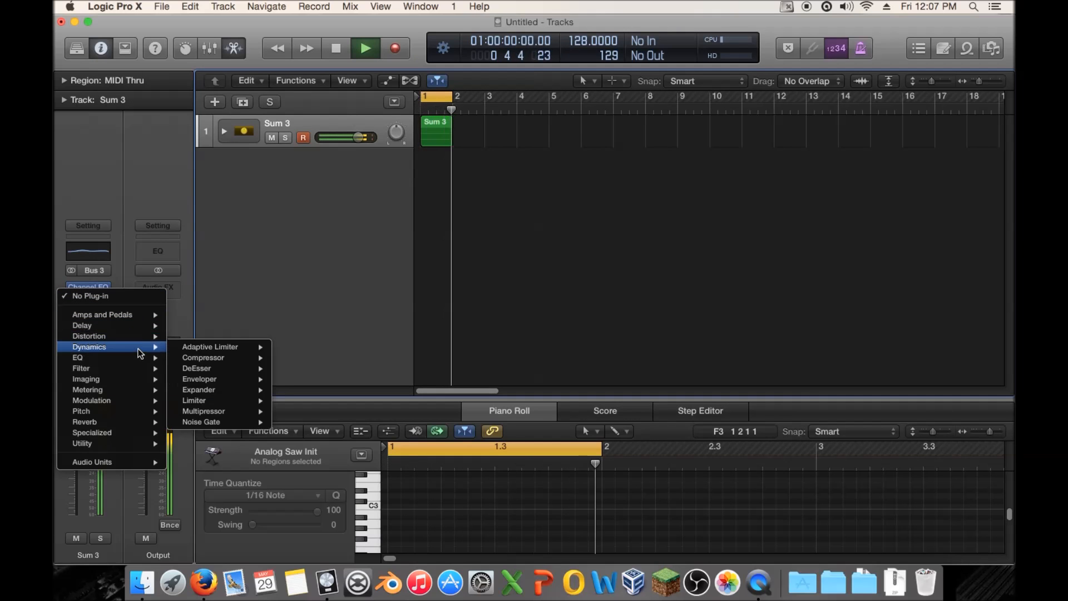
{"action": "mouse_move", "coordinate": [225, 357]}
{"action": "left_click", "coordinate": [313, 358]}
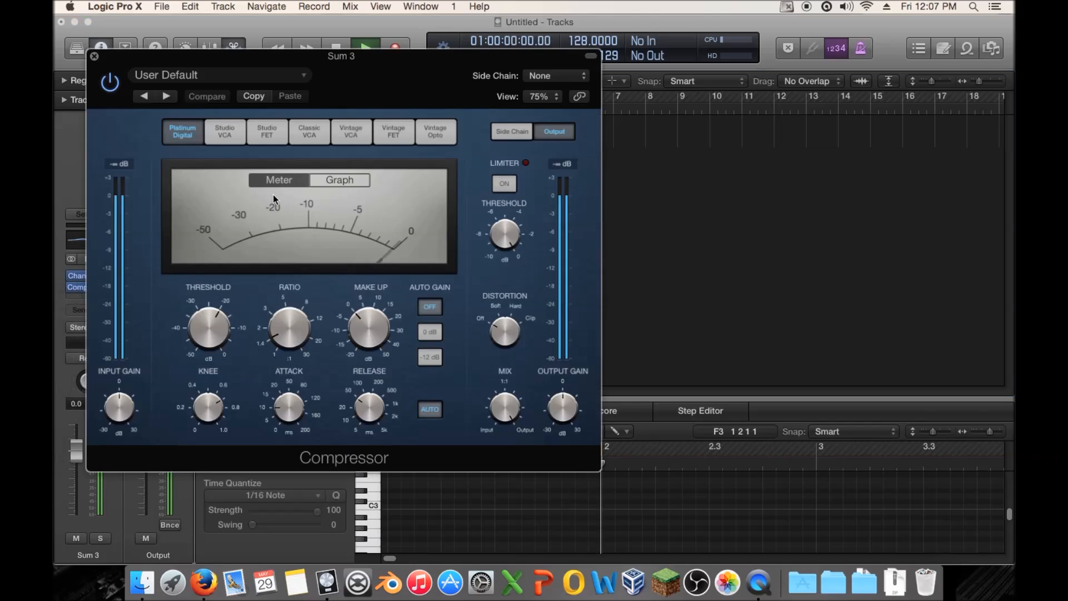
{"action": "left_click_drag", "start_coordinate": [222, 335], "coordinate": [239, 177]}
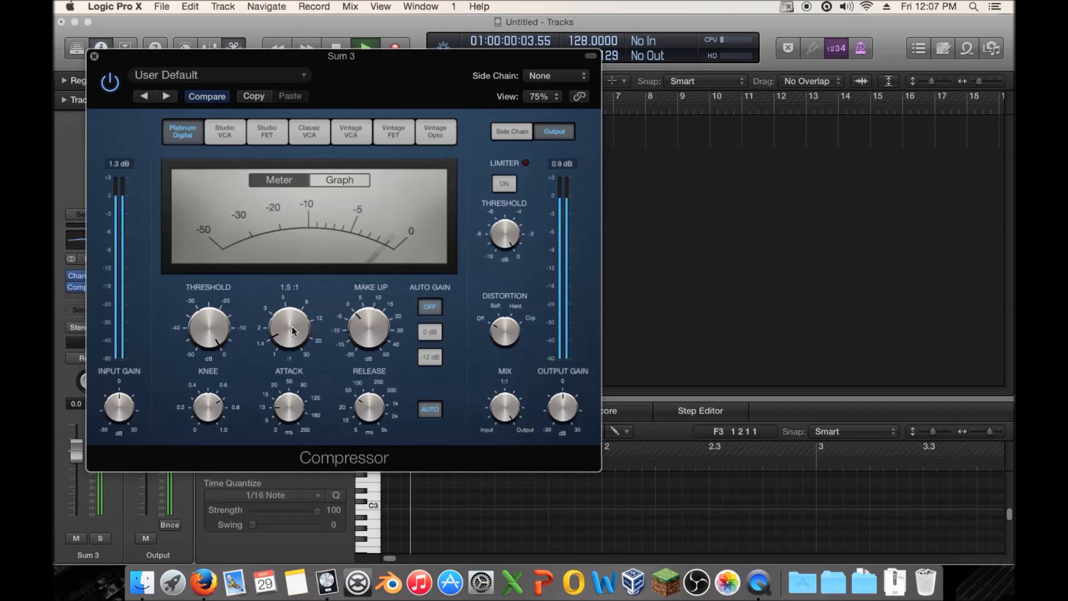
{"action": "left_click_drag", "start_coordinate": [209, 327], "coordinate": [215, 437]}
{"action": "left_click_drag", "start_coordinate": [202, 65], "coordinate": [601, 136]}
{"action": "left_click", "coordinate": [224, 131]}
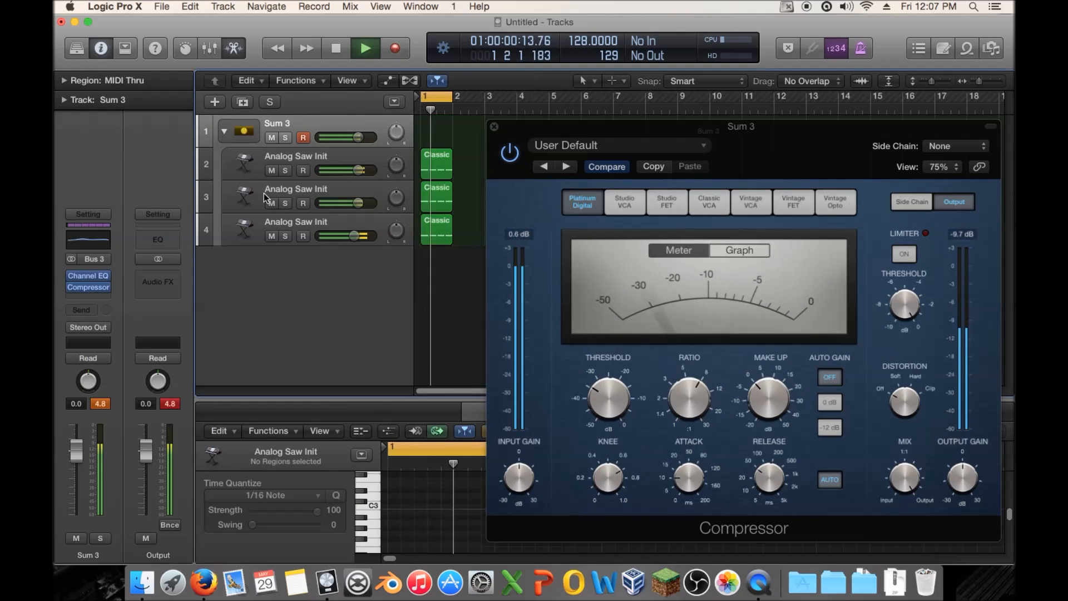
Step: Solo the distorted top layer on track 4, switch off oscillator 1 in its ES2, and unsolo the layer
{"action": "left_click", "coordinate": [240, 194]}
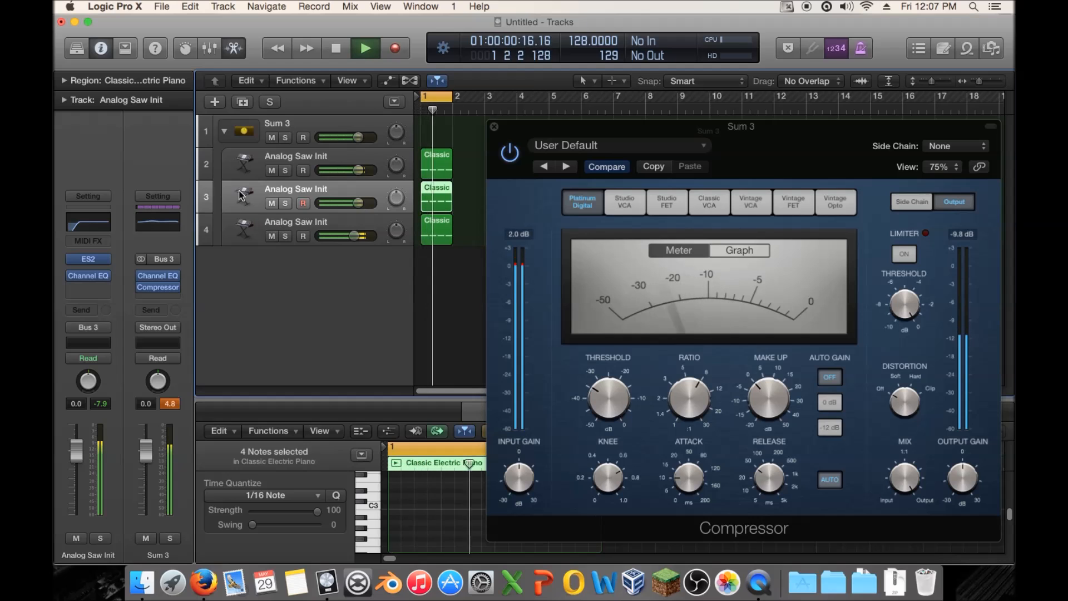
{"action": "left_click", "coordinate": [285, 203]}
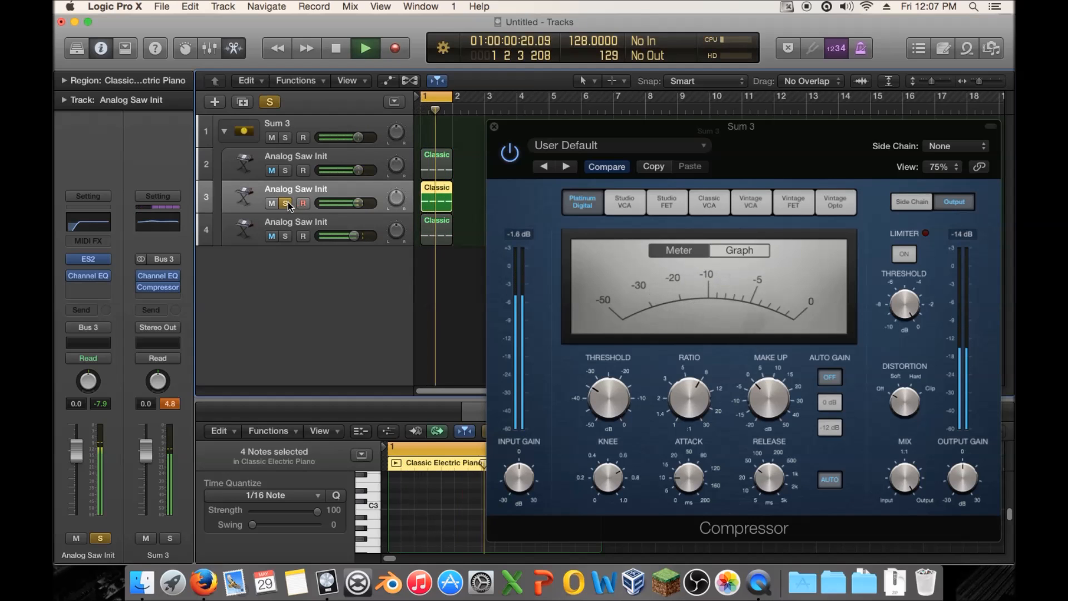
{"action": "left_click", "coordinate": [286, 236]}
{"action": "left_click", "coordinate": [86, 258]}
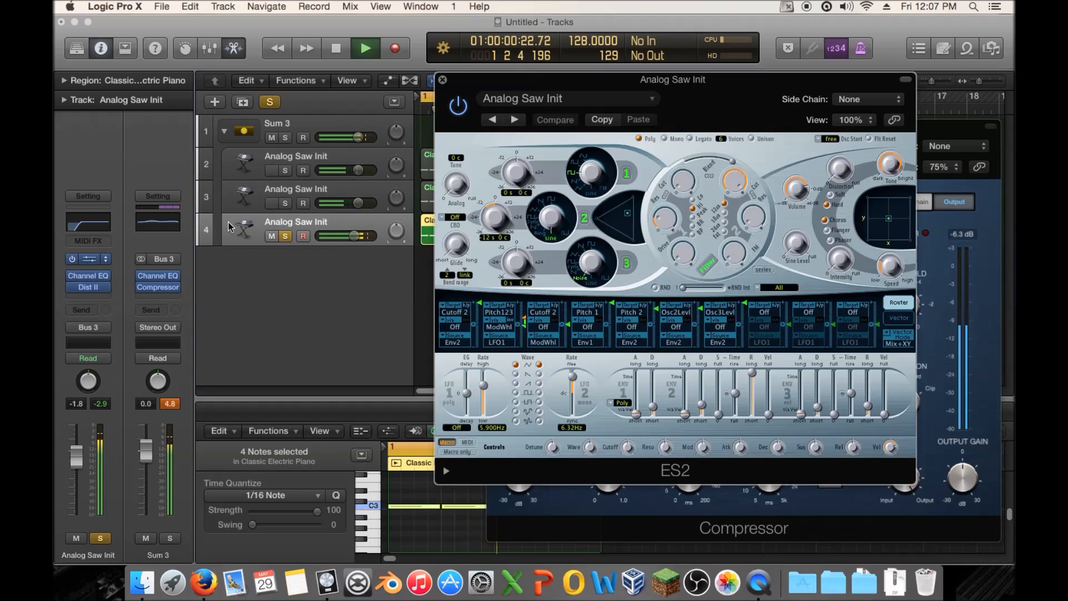
{"action": "left_click", "coordinate": [627, 172]}
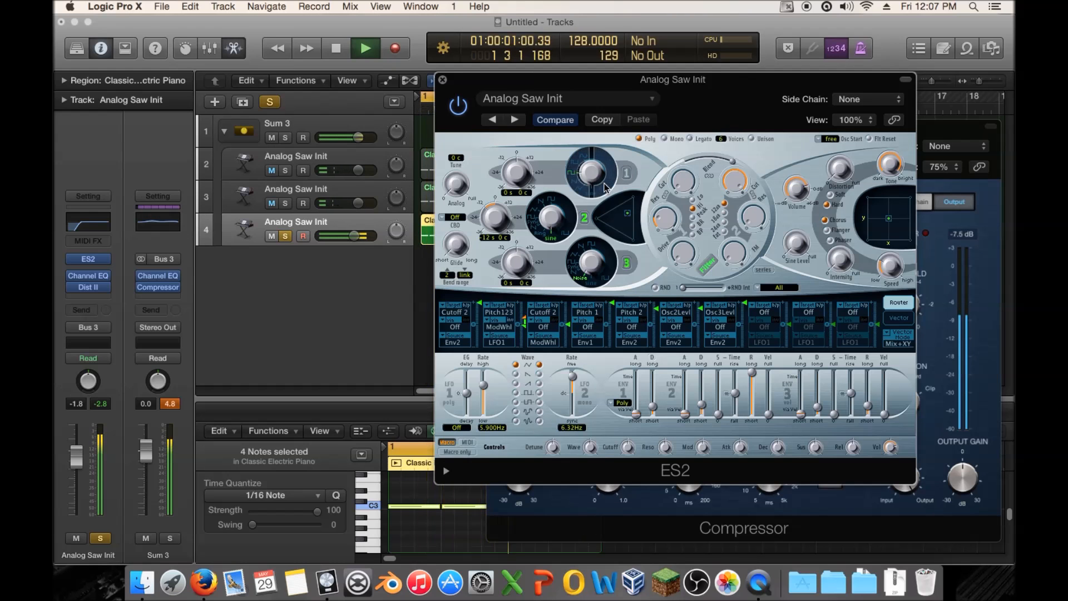
{"action": "left_click", "coordinate": [442, 80]}
{"action": "left_click", "coordinate": [285, 236]}
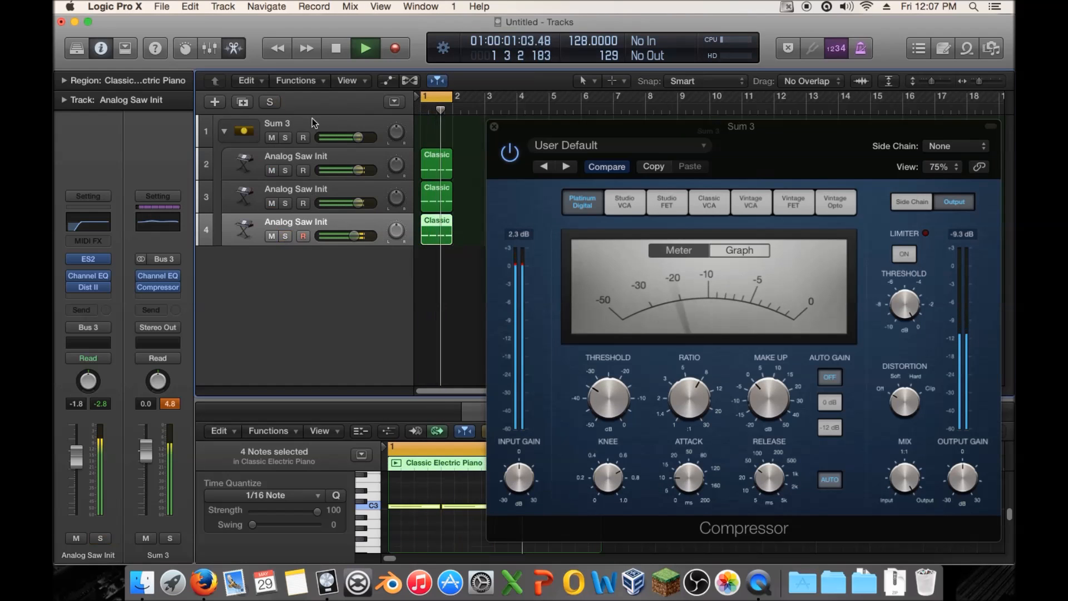
Step: Set the stack compressor's attack to 95 ms, reduce its knee to the minimum and raise the threshold
{"action": "left_click", "coordinate": [312, 118]}
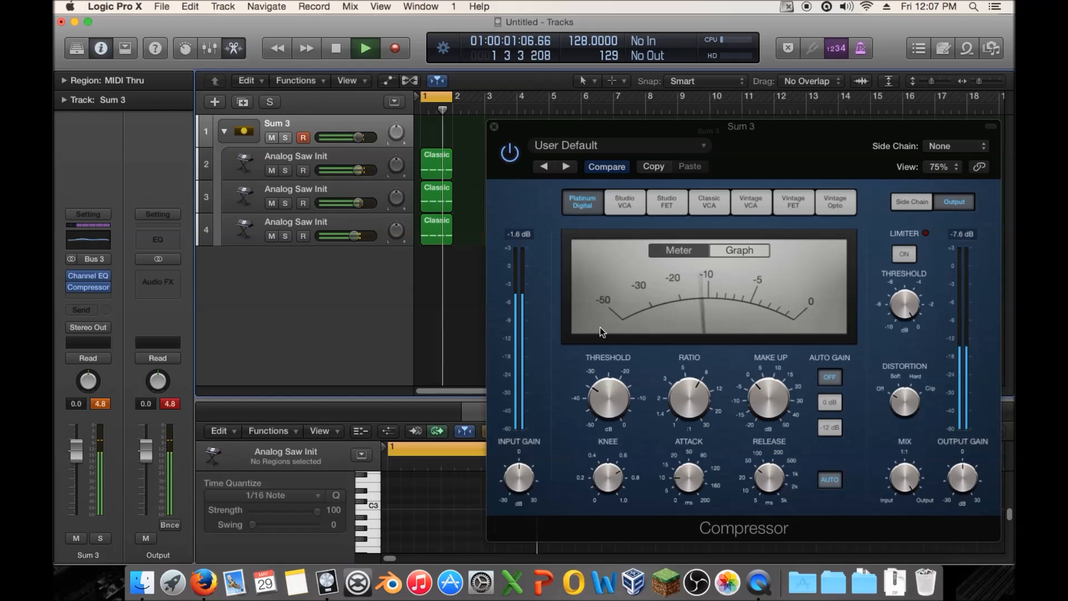
{"action": "left_click_drag", "start_coordinate": [692, 478], "coordinate": [702, 418]}
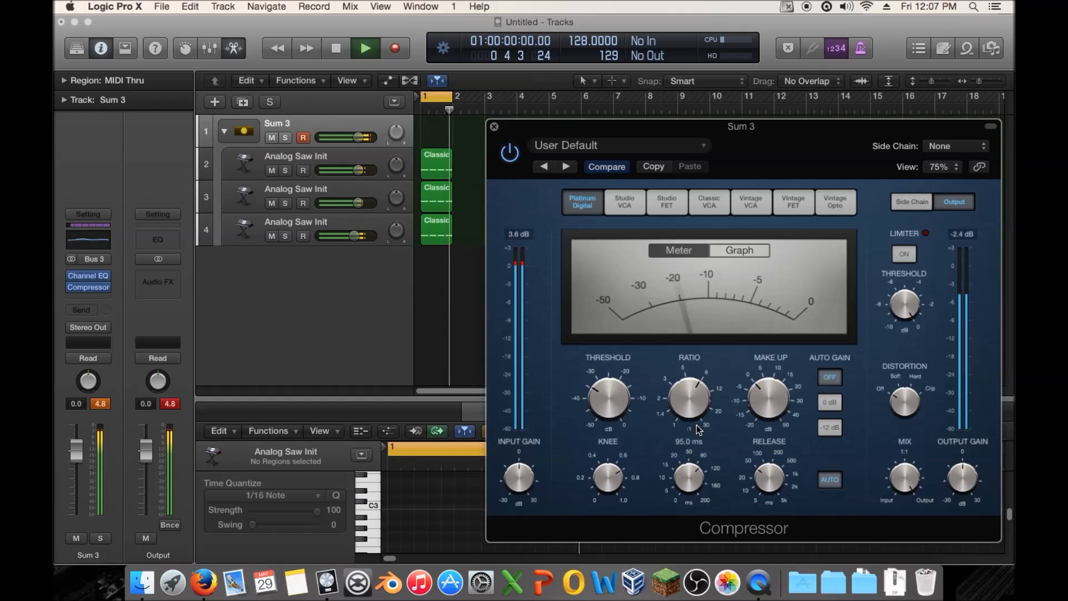
{"action": "left_click_drag", "start_coordinate": [609, 475], "coordinate": [606, 576]}
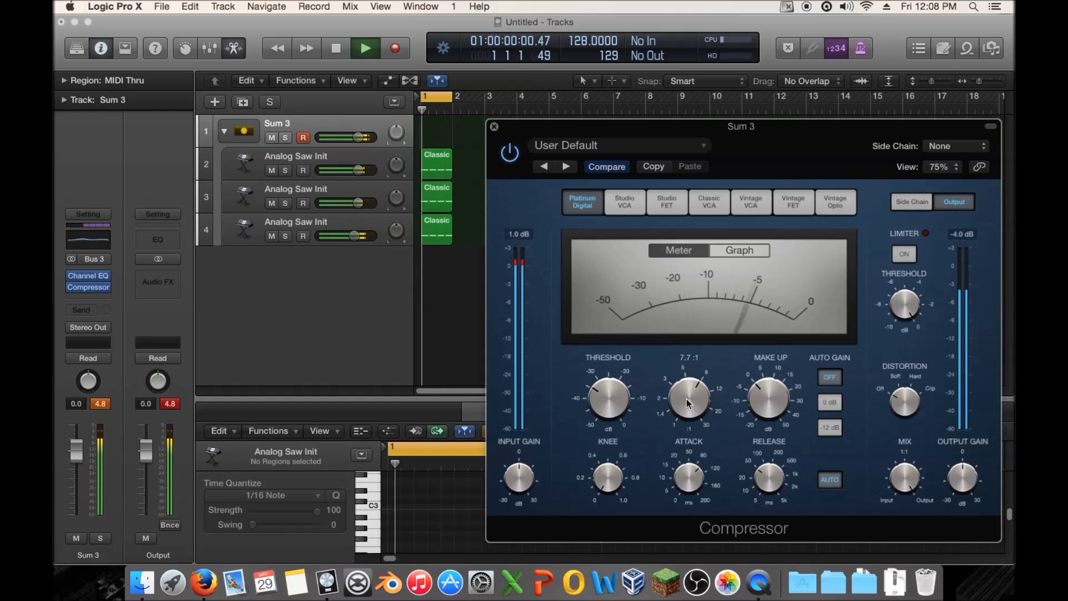
{"action": "left_click_drag", "start_coordinate": [606, 391], "coordinate": [607, 386]}
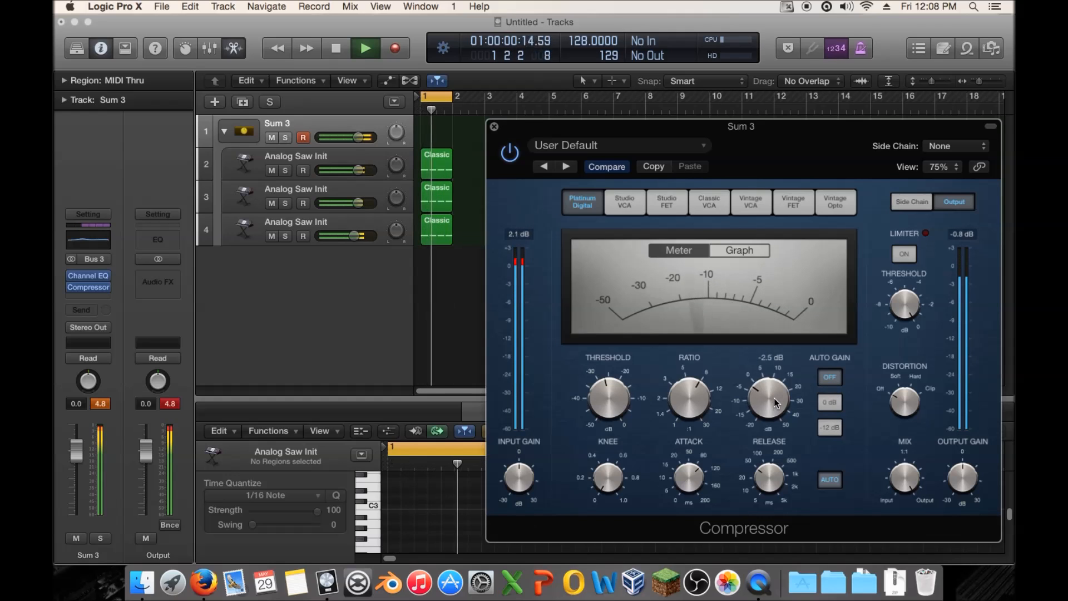
Step: Set the compressor's mix to 33% and compare the loop with the compressor bypassed and active
{"action": "left_click_drag", "start_coordinate": [906, 477], "coordinate": [903, 498]}
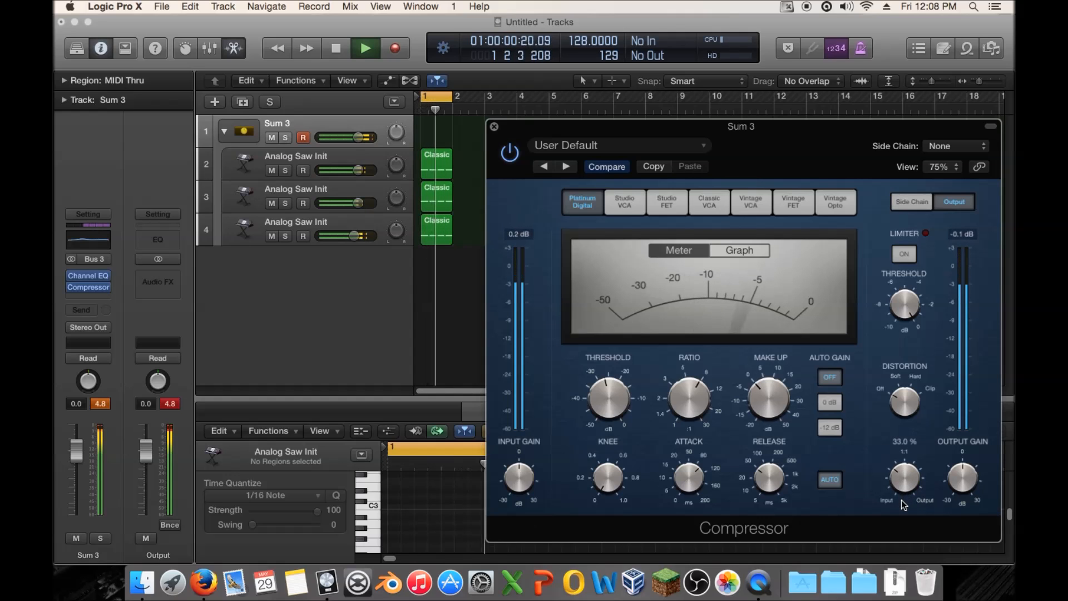
{"action": "left_click", "coordinate": [518, 158]}
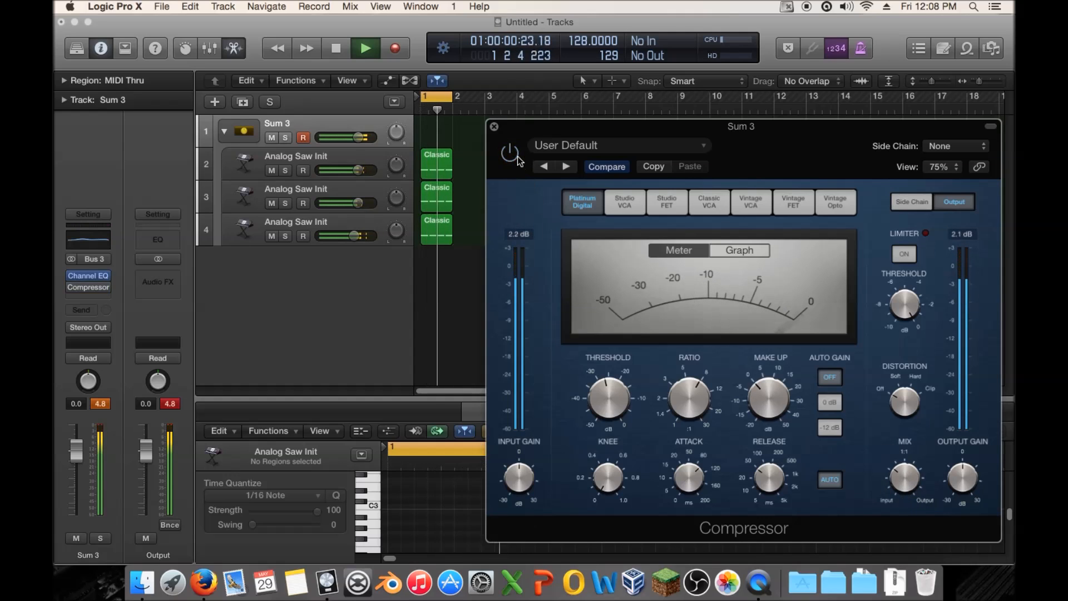
{"action": "left_click", "coordinate": [518, 158]}
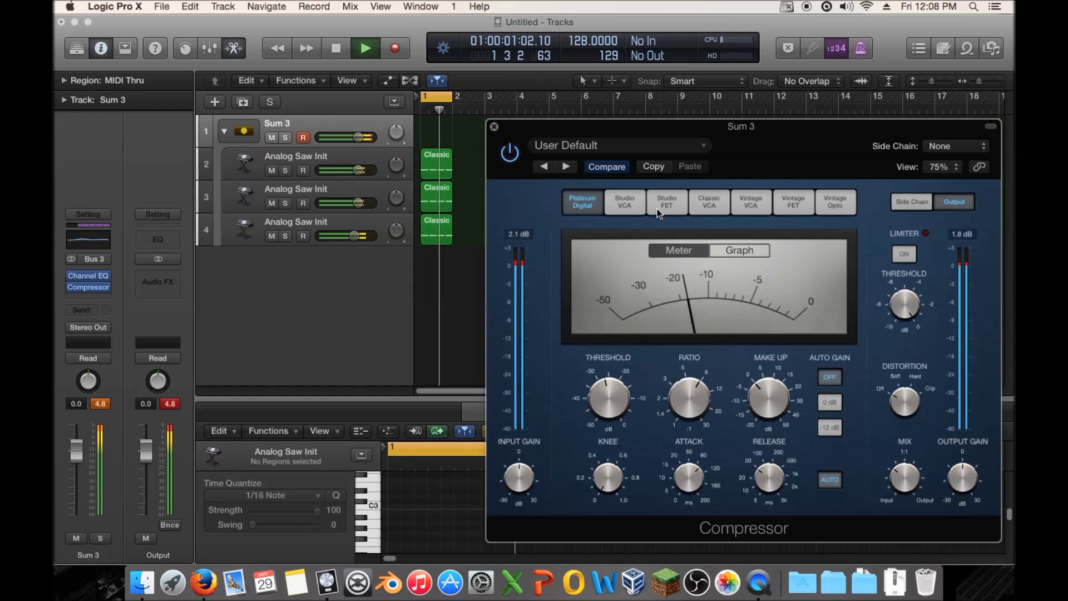
{"action": "key", "text": "space"}
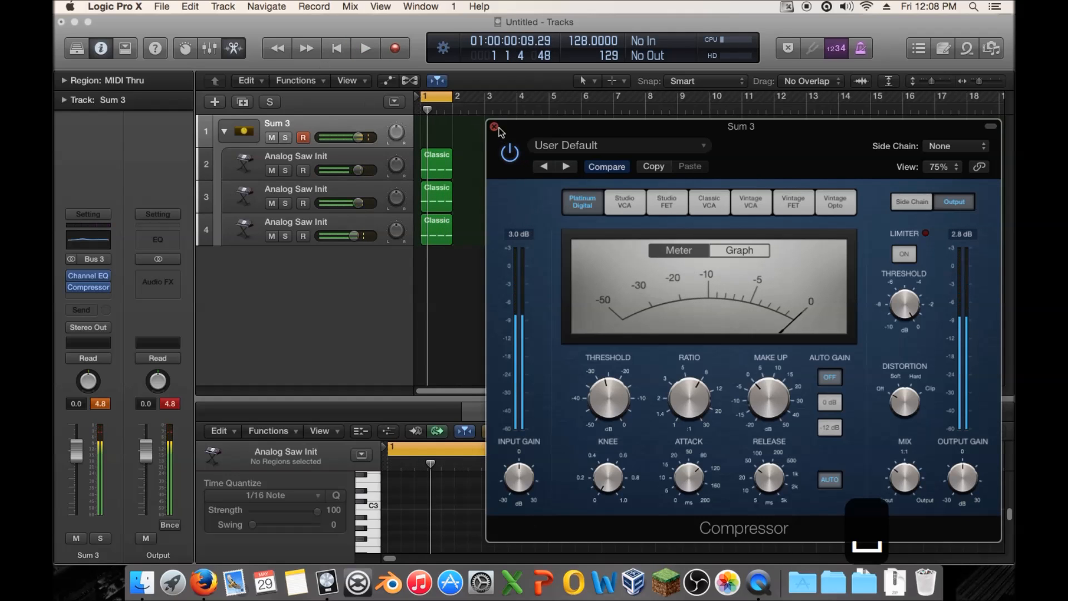
{"action": "left_click", "coordinate": [493, 127]}
Step: Solo the low layer on track 2, play the loop and bring up its ES2 window
{"action": "left_click", "coordinate": [434, 192]}
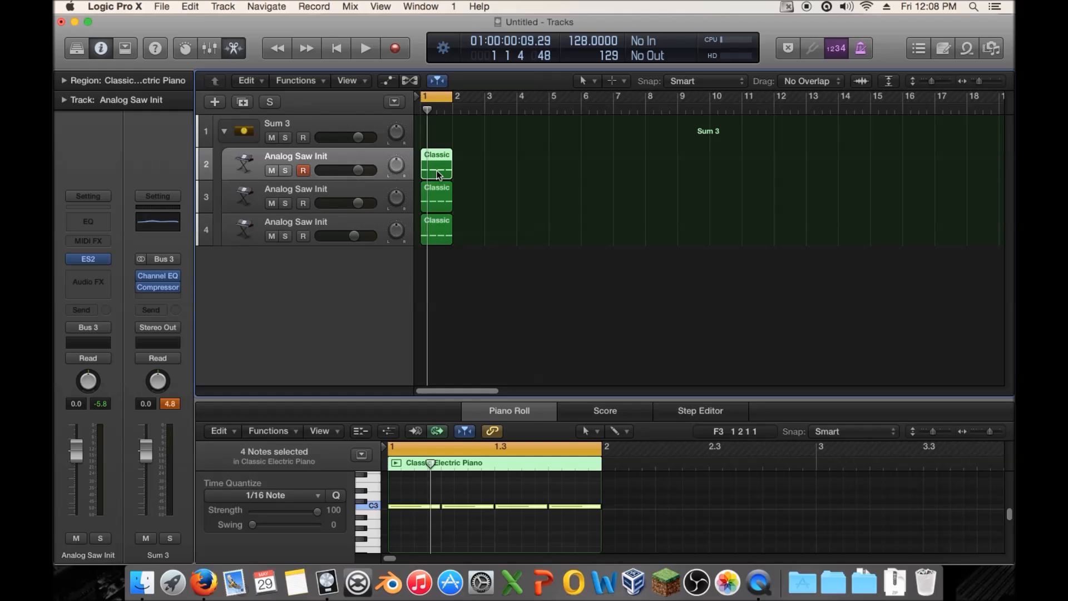
{"action": "left_click", "coordinate": [285, 170]}
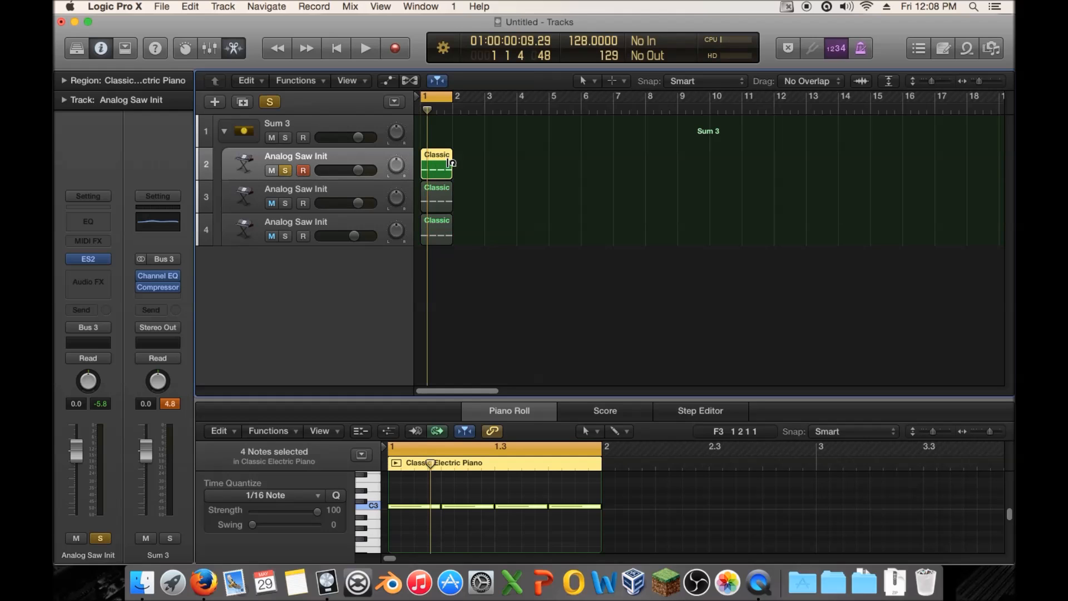
{"action": "key", "text": "space"}
{"action": "left_click", "coordinate": [89, 259]}
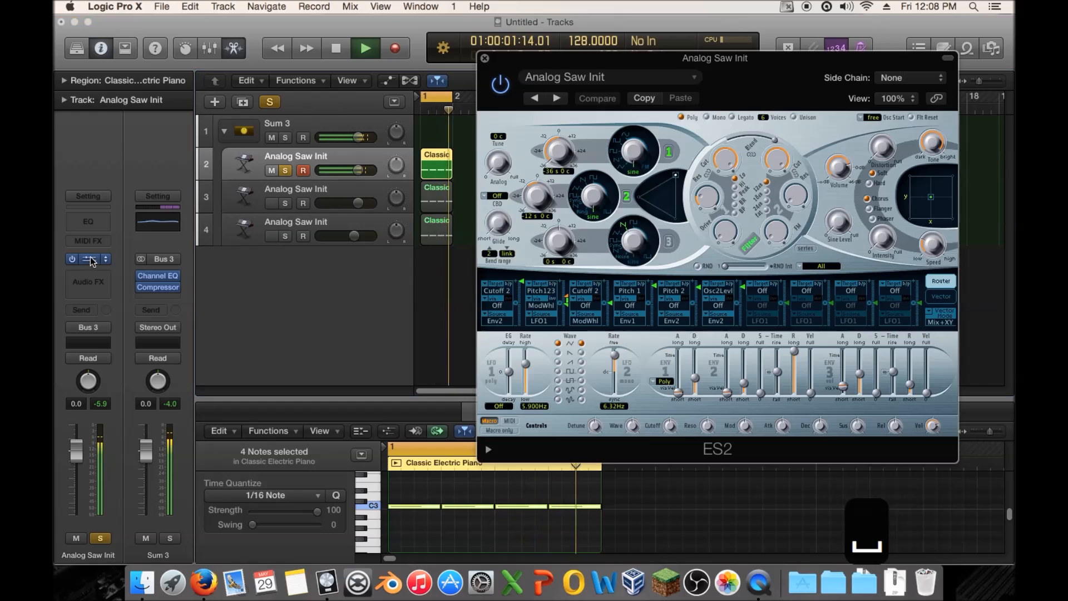
{"action": "left_click_drag", "start_coordinate": [532, 83], "coordinate": [634, 75]}
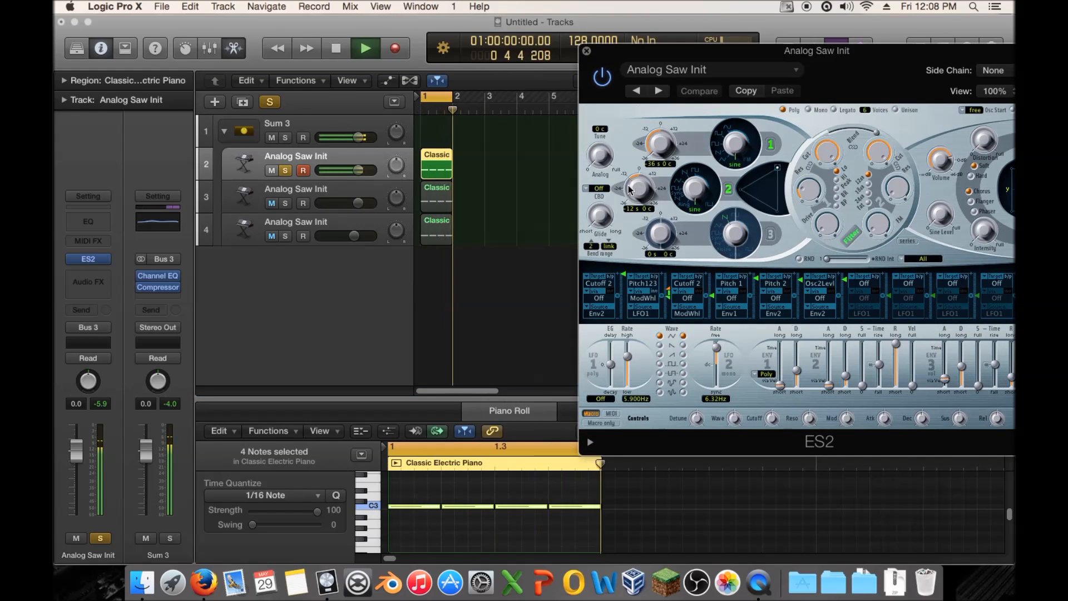
Step: Set oscillator 1's pitch to -24 semitones in the low layer's ES2, audition the loop and close the synth window
{"action": "left_click_drag", "start_coordinate": [656, 157], "coordinate": [649, 131]}
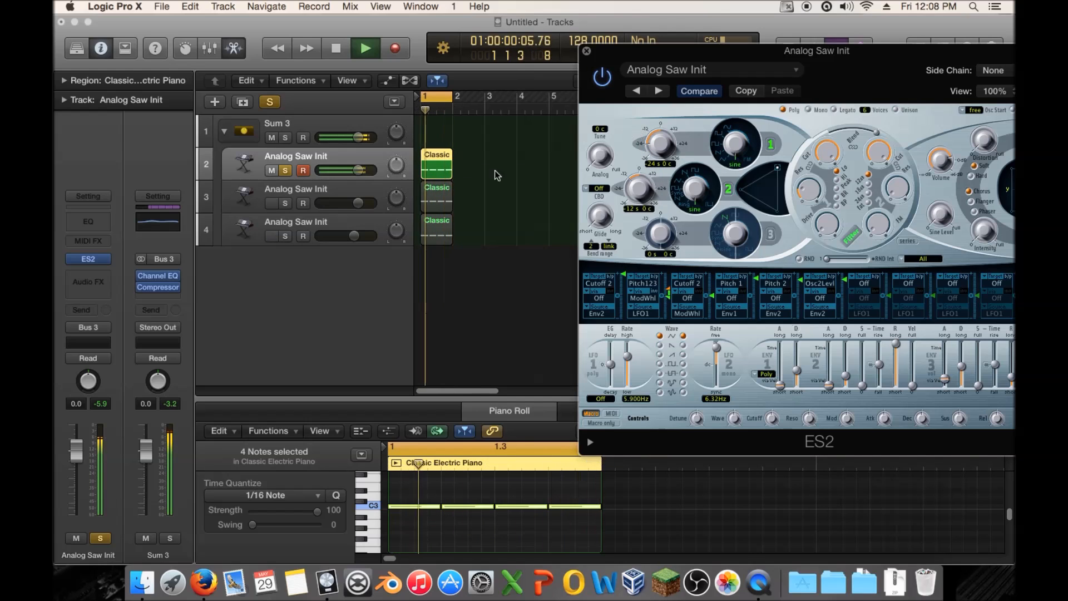
{"action": "key", "text": "space"}
{"action": "left_click_drag", "start_coordinate": [638, 51], "coordinate": [500, 51]}
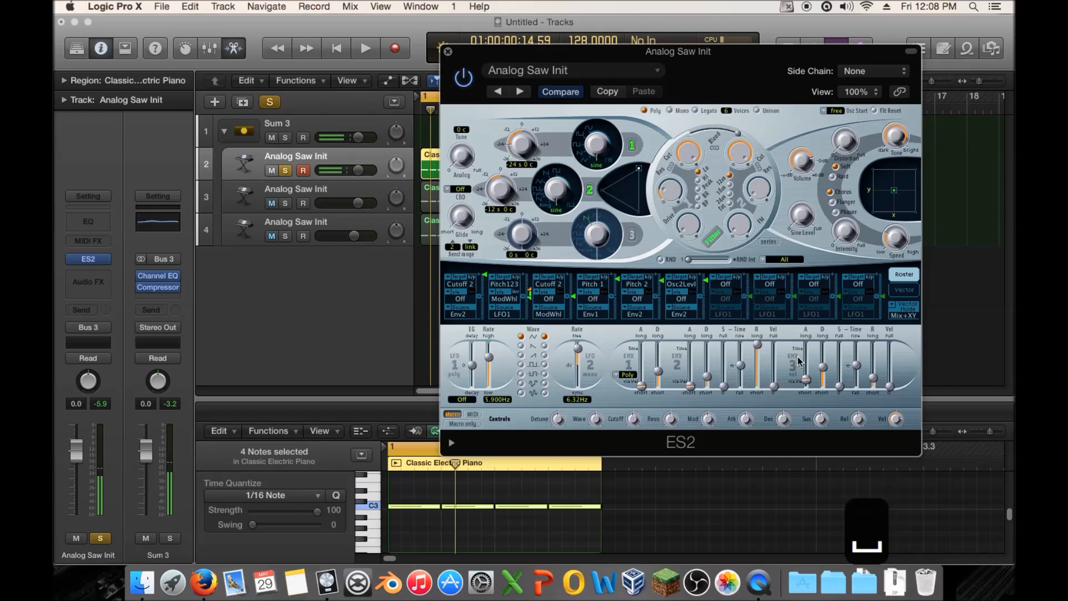
{"action": "key", "text": "space"}
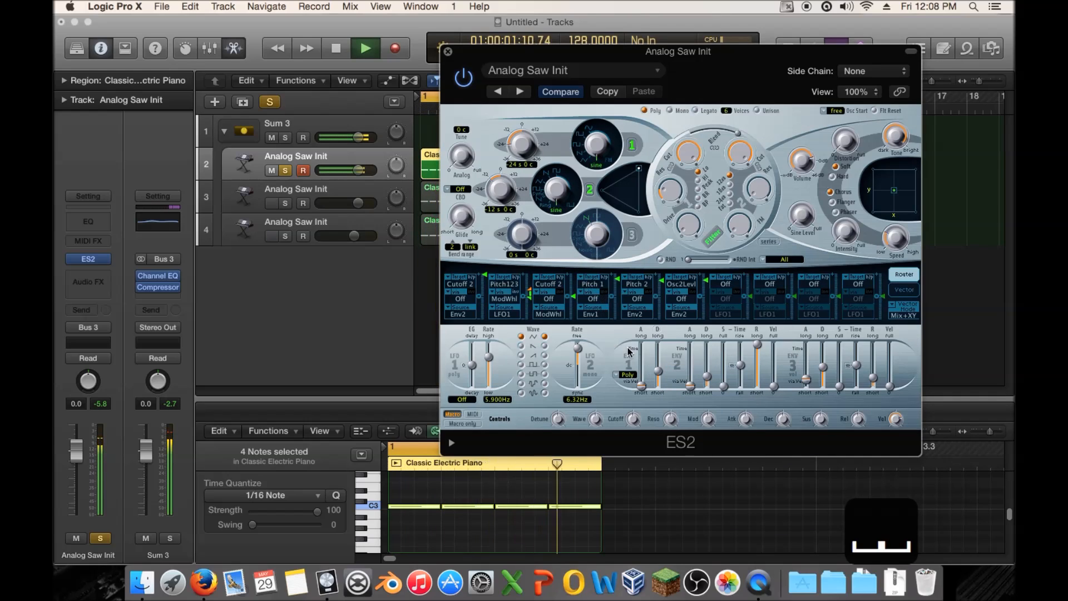
{"action": "left_click_drag", "start_coordinate": [658, 372], "coordinate": [662, 378]}
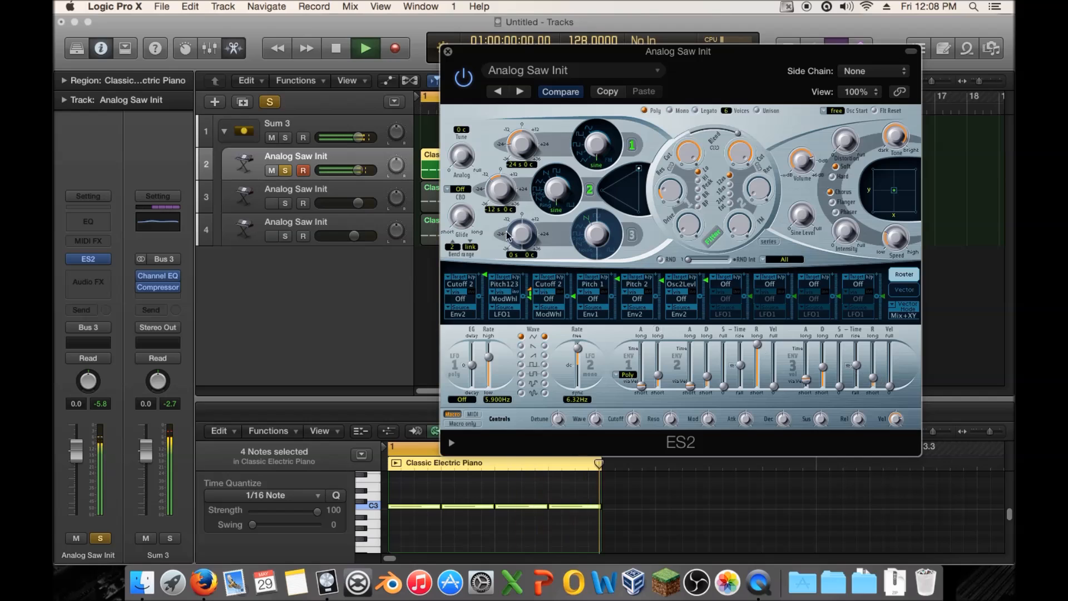
{"action": "key", "text": "space"}
{"action": "left_click", "coordinate": [448, 52]}
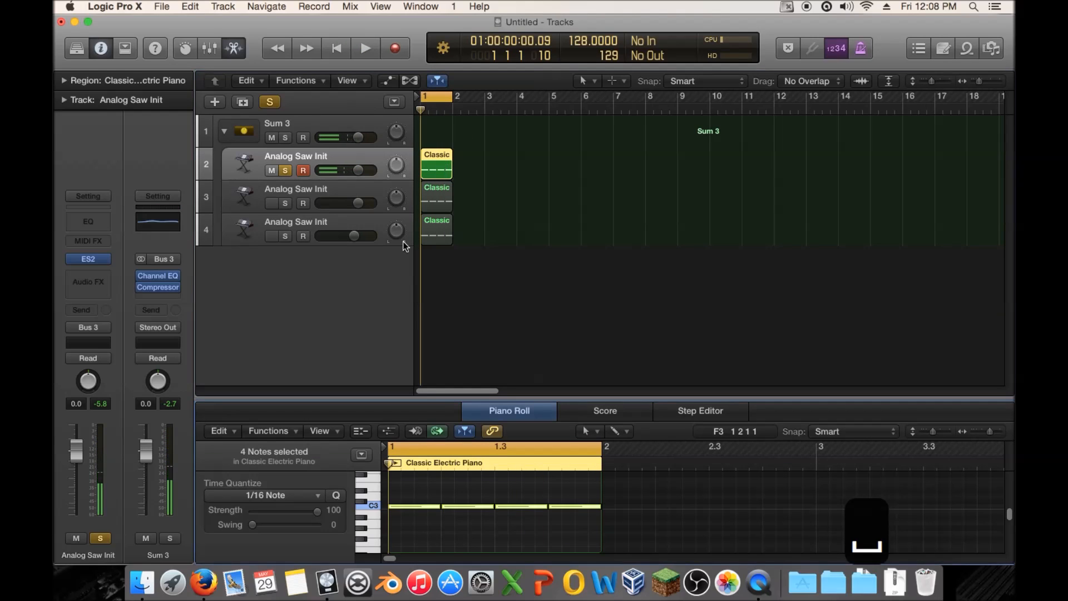
Step: Rework the low layer's quarter notes into four dotted eighth notes followed by two eighth notes, and play the pattern
{"action": "left_click", "coordinate": [482, 505]}
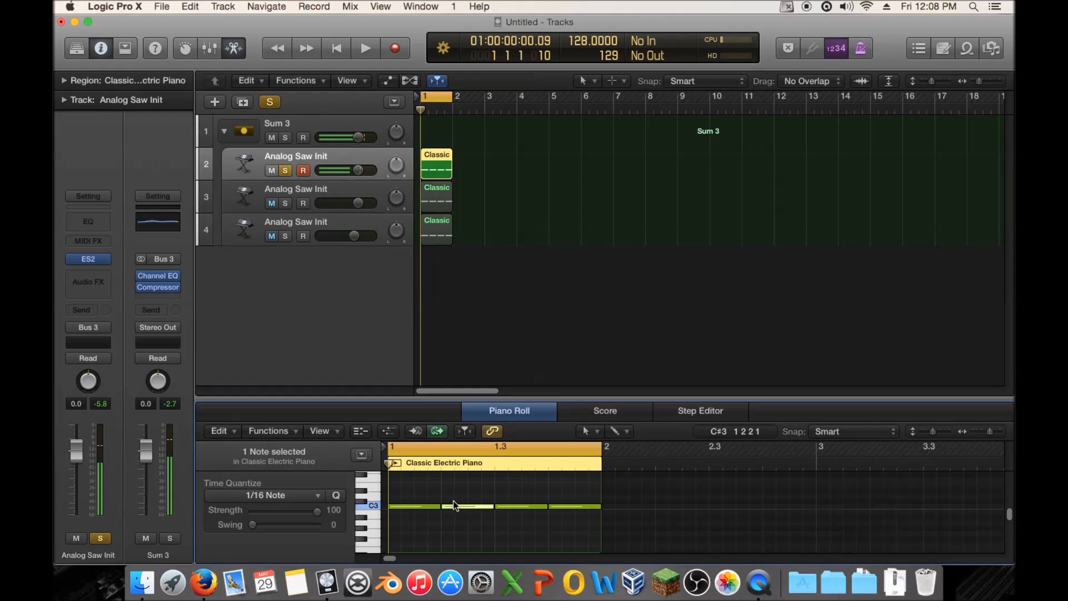
{"action": "left_click_drag", "start_coordinate": [439, 506], "coordinate": [424, 506]}
{"action": "mouse_move", "coordinate": [448, 507]}
{"action": "left_mouse_down"}
{"action": "mouse_move", "coordinate": [437, 508]}
{"action": "mouse_move", "coordinate": [460, 508]}
{"action": "left_mouse_up"}
{"action": "left_click", "coordinate": [474, 507], "text": "super"}
{"action": "left_click", "coordinate": [534, 508]}
{"action": "left_click_drag", "start_coordinate": [536, 509], "coordinate": [575, 507]}
{"action": "left_click", "coordinate": [553, 507], "text": "super"}
{"action": "left_click", "coordinate": [581, 507], "text": "super"}
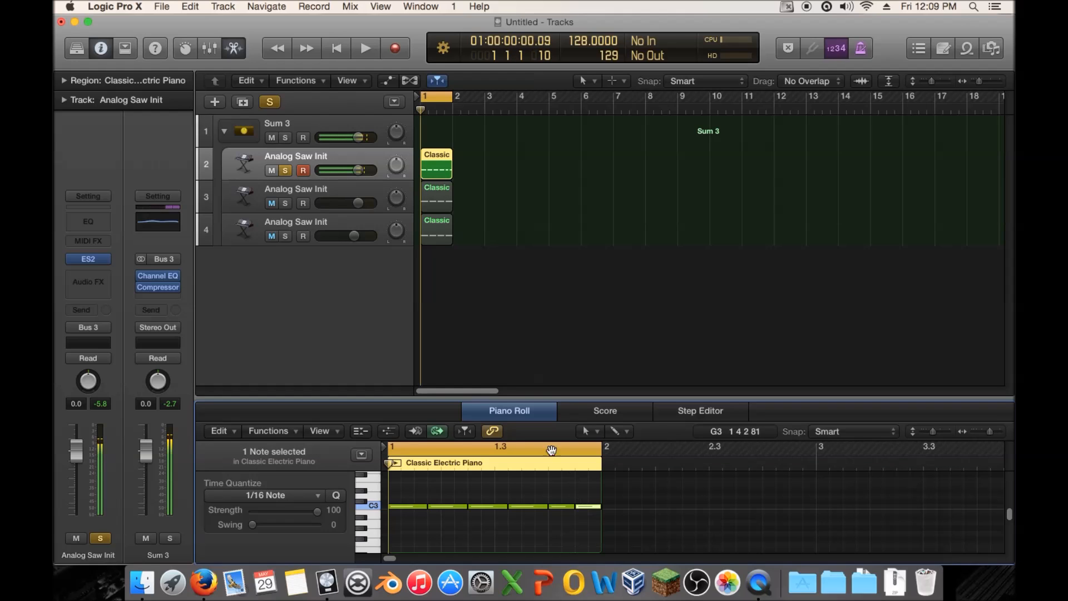
{"action": "key", "text": "space"}
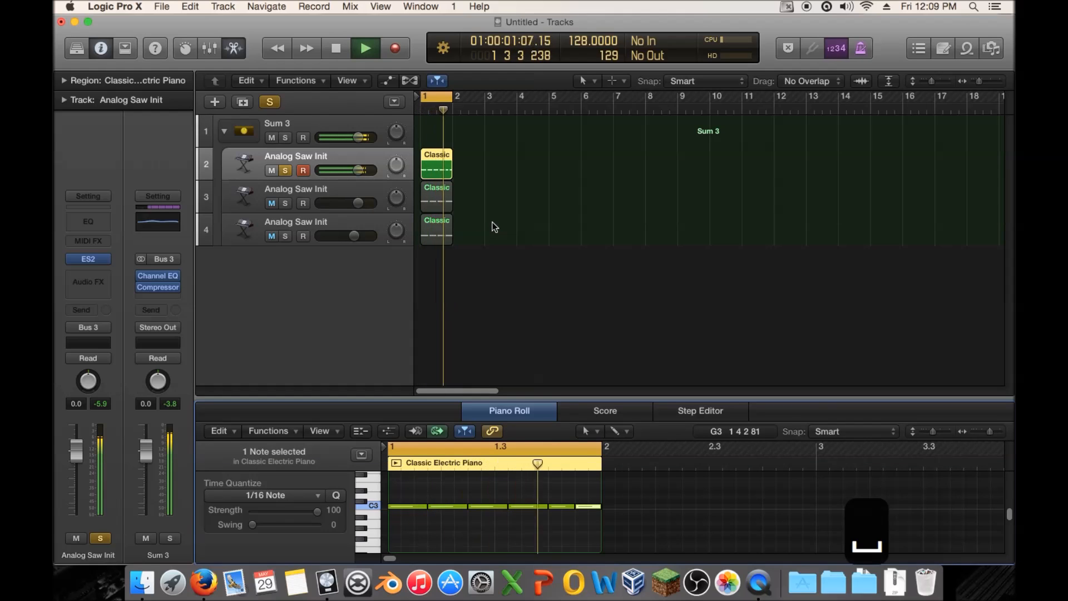
{"action": "key", "text": "space"}
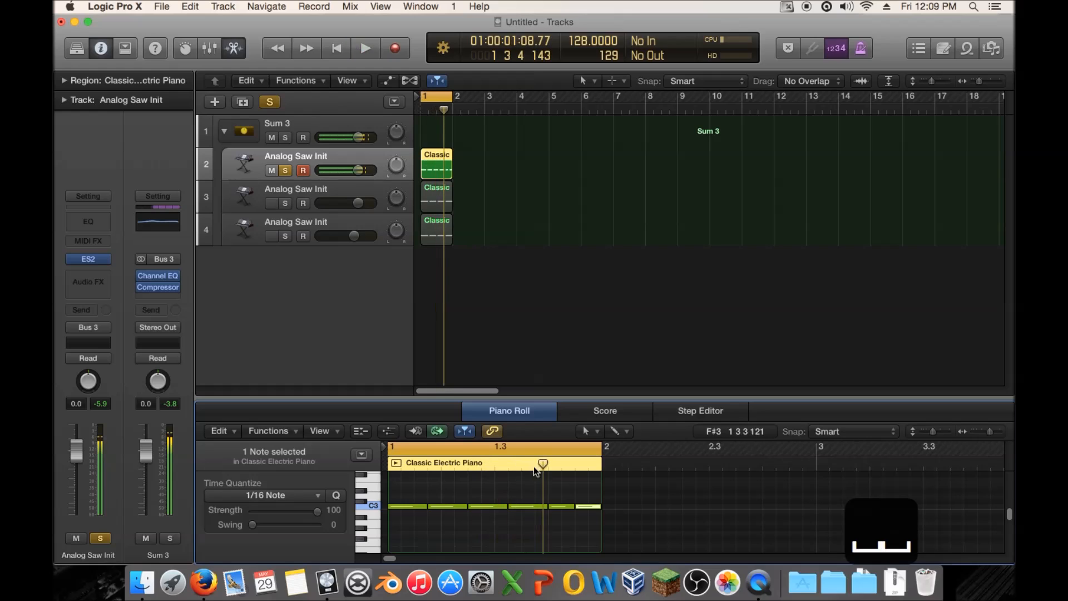
Step: Move the fifth note of the low layer's pattern up in pitch and try the ES2 glide control while the loop plays
{"action": "left_click_drag", "start_coordinate": [556, 502], "coordinate": [556, 501]}
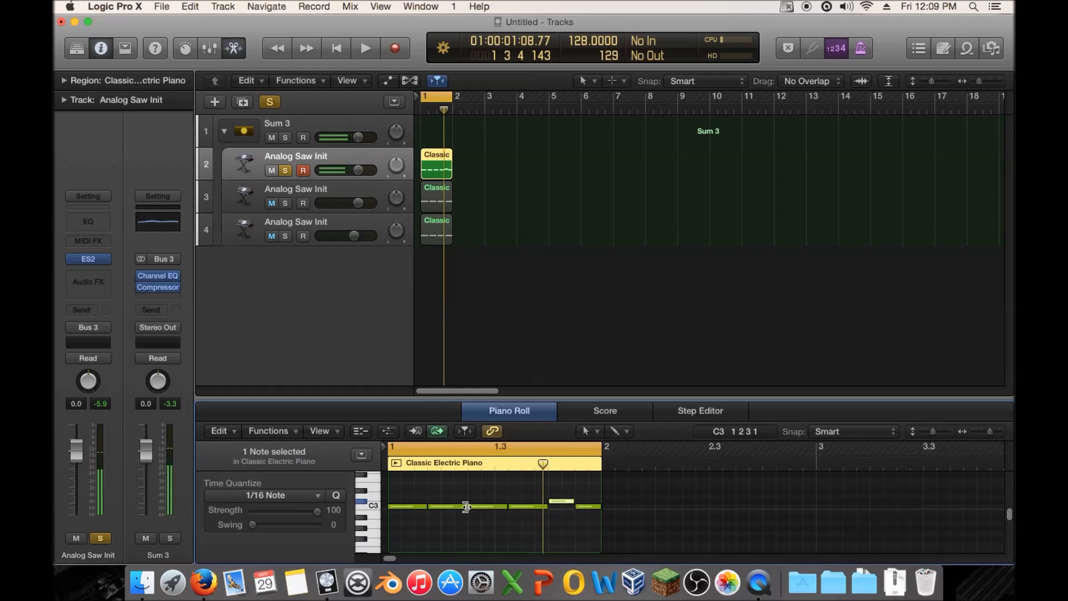
{"action": "key", "text": "space"}
{"action": "left_click", "coordinate": [87, 259]}
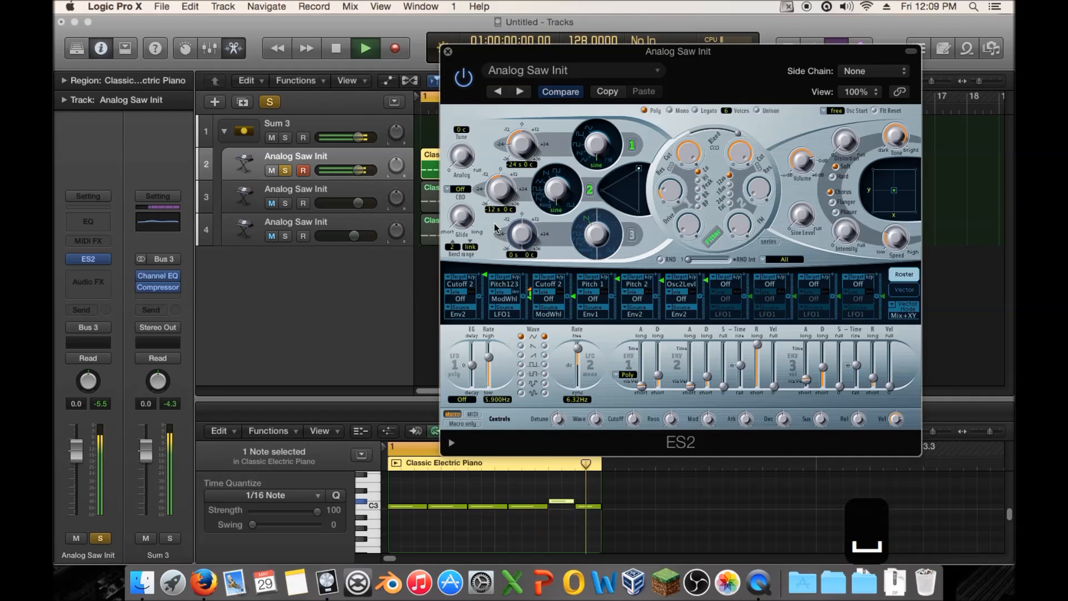
{"action": "mouse_move", "coordinate": [461, 216]}
{"action": "left_mouse_down"}
{"action": "mouse_move", "coordinate": [462, 183]}
{"action": "mouse_move", "coordinate": [461, 221]}
{"action": "left_mouse_up"}
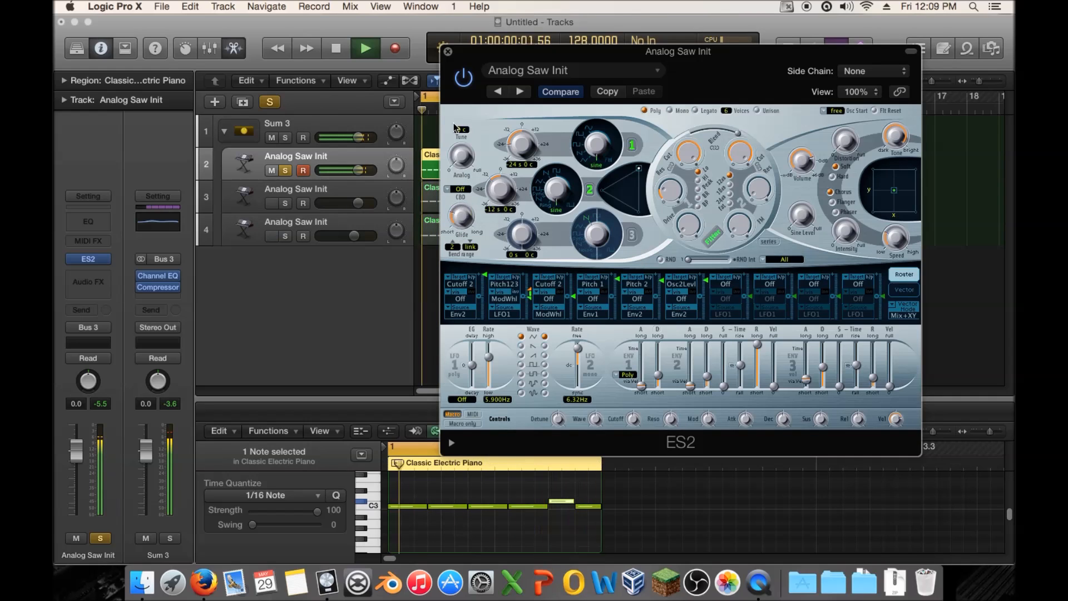
{"action": "key", "text": "super+w"}
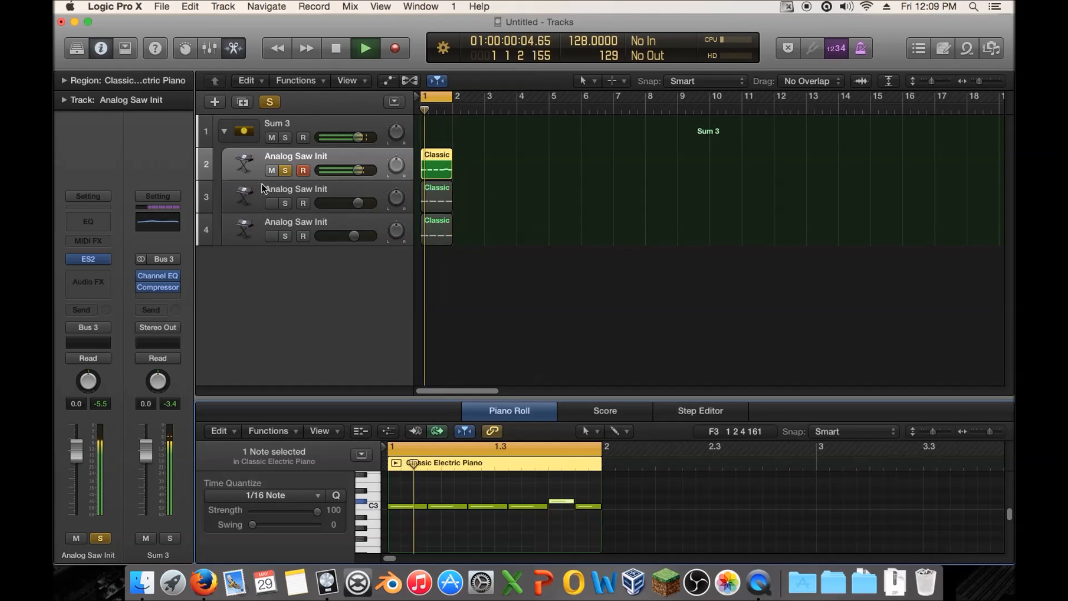
Step: Insert a stereo Distortion on the low layer with drive 7.5 dB, tone 200 Hz and output -11.5 dB
{"action": "left_click", "coordinate": [78, 278]}
{"action": "mouse_move", "coordinate": [110, 317]}
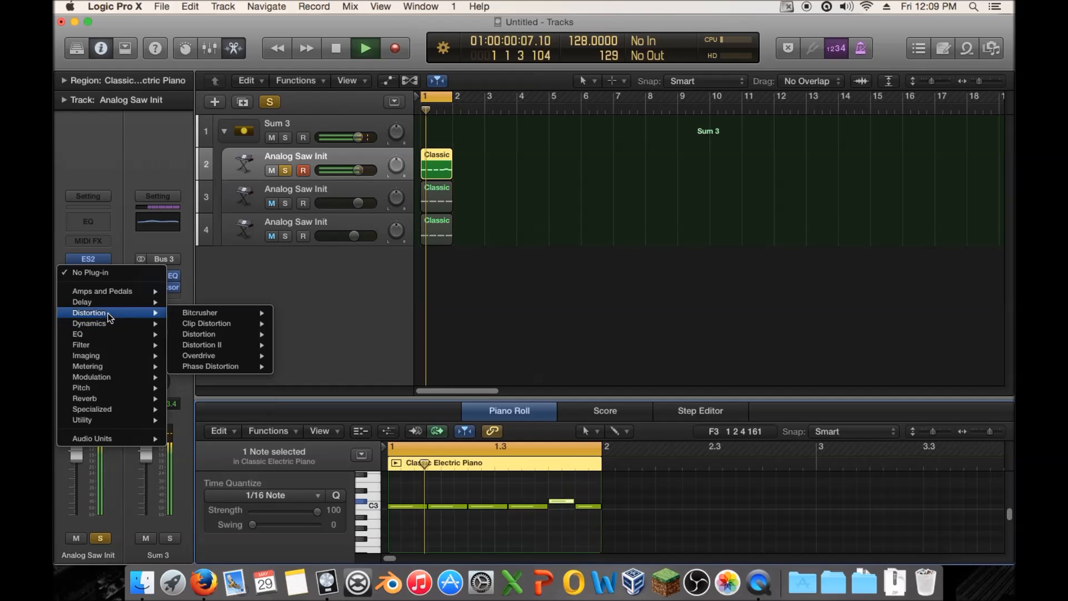
{"action": "mouse_move", "coordinate": [248, 332]}
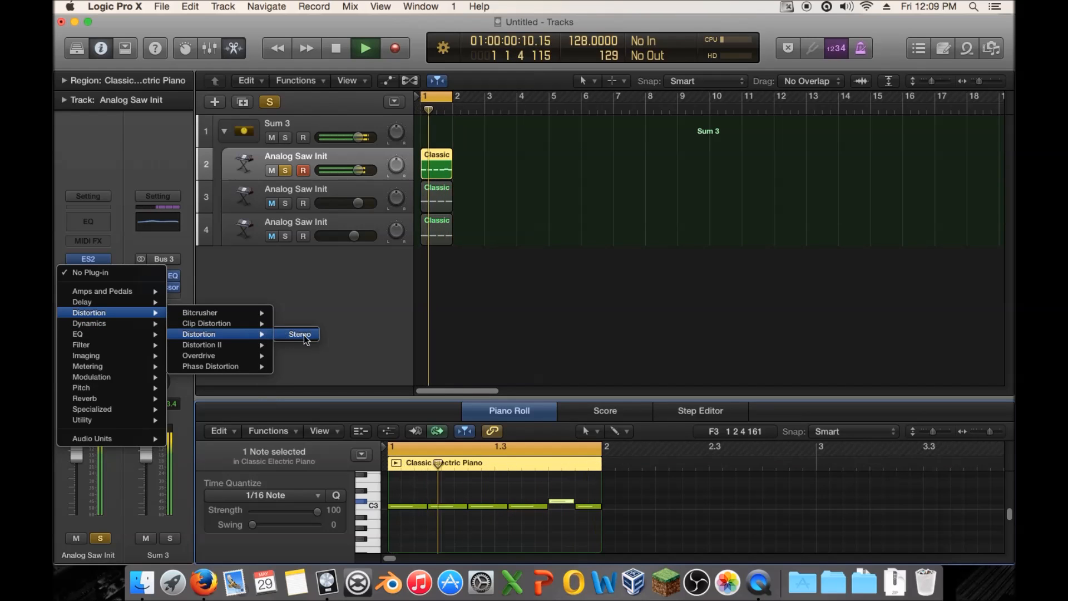
{"action": "left_click", "coordinate": [303, 335]}
{"action": "left_click_drag", "start_coordinate": [232, 154], "coordinate": [233, 166]}
{"action": "left_click_drag", "start_coordinate": [177, 222], "coordinate": [161, 261]}
{"action": "left_click_drag", "start_coordinate": [120, 194], "coordinate": [121, 192]}
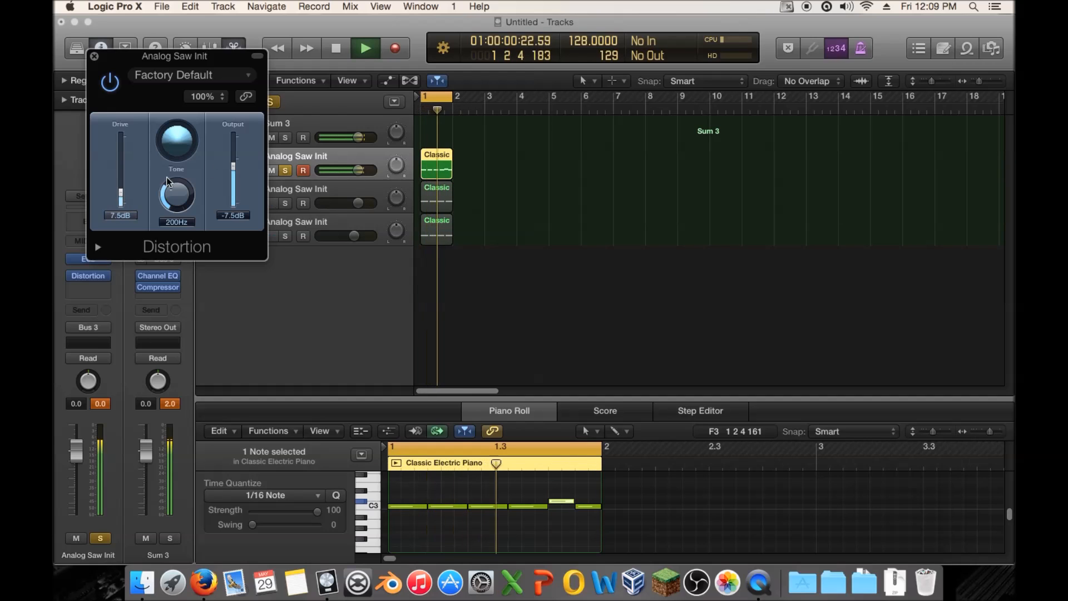
{"action": "left_click_drag", "start_coordinate": [233, 165], "coordinate": [233, 170]}
Step: Mute the track 3 layer, unsolo the low layer on track 2 and stop playback
{"action": "left_click_drag", "start_coordinate": [157, 57], "coordinate": [708, 115]}
{"action": "left_click", "coordinate": [274, 206]}
{"action": "left_click", "coordinate": [286, 171]}
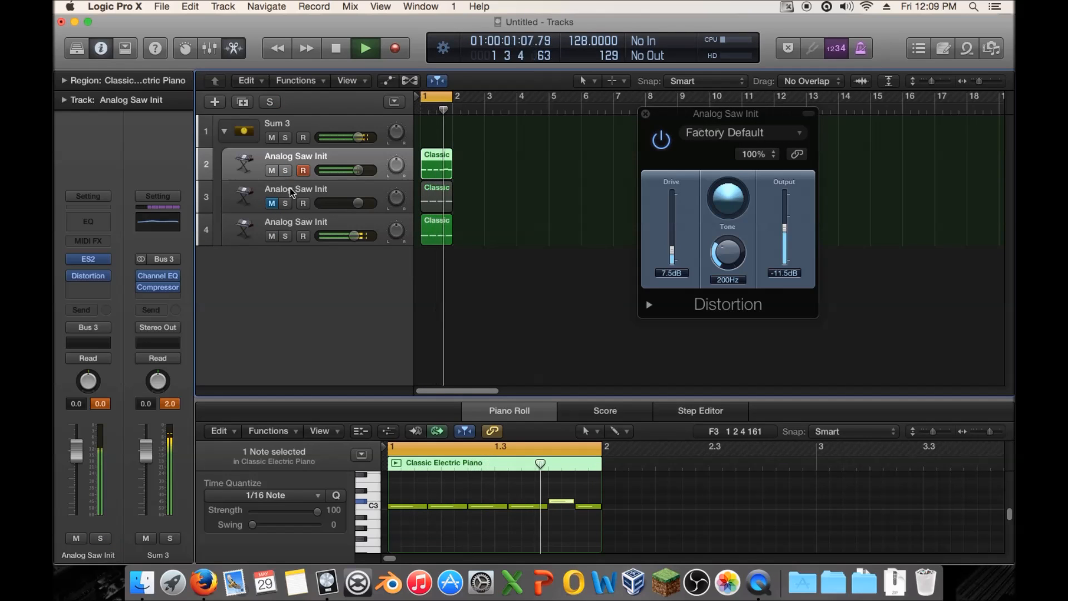
{"action": "key", "text": "space"}
Step: Replace the edited region on track 2 with a copy of a four-quarter-note region and check it in the loop
{"action": "left_click", "coordinate": [475, 170]}
{"action": "left_click_drag", "start_coordinate": [475, 165], "coordinate": [439, 167]}
{"action": "key", "text": "Delete"}
{"action": "key", "text": "space"}
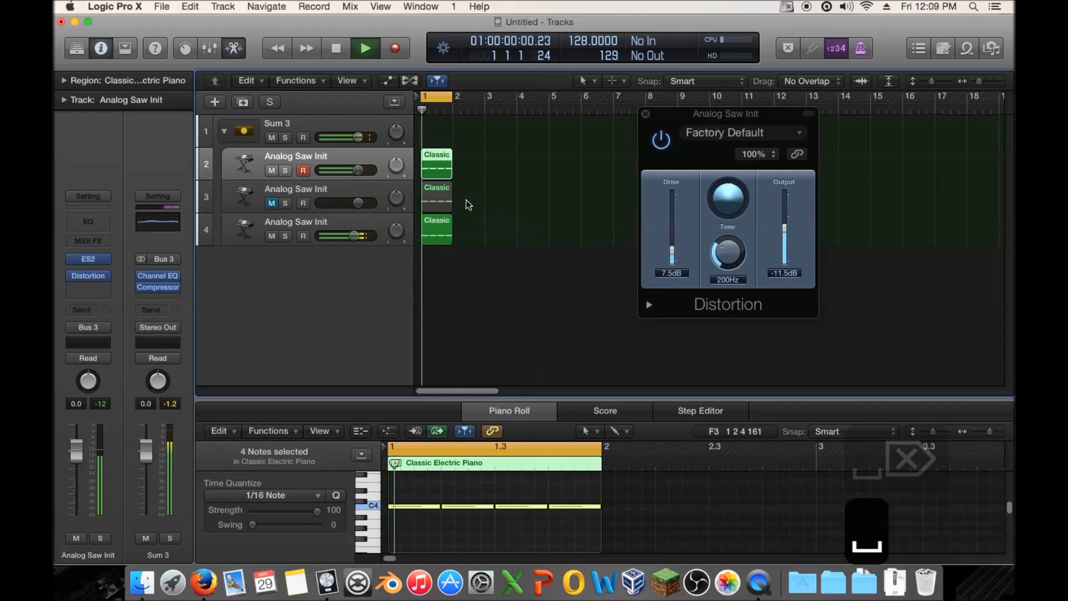
{"action": "key", "text": "space"}
Step: Transpose all notes in the low layer's region down one octave to C3 and play the loop
{"action": "left_click_drag", "start_coordinate": [439, 494], "coordinate": [418, 510]}
{"action": "left_click", "coordinate": [427, 490]}
{"action": "key", "text": "super+a"}
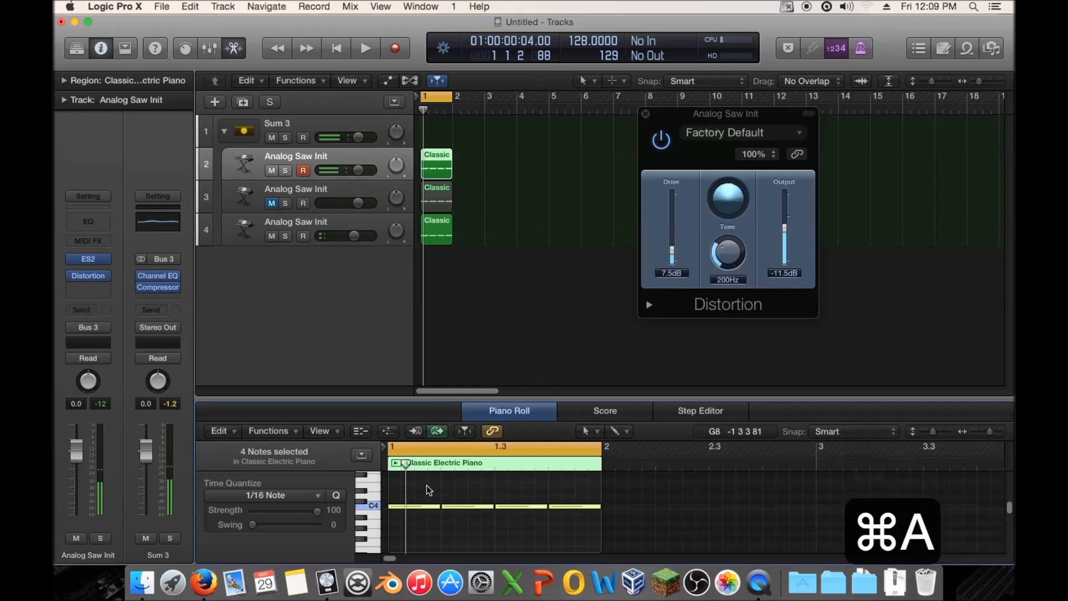
{"action": "key", "text": "alt+shift+Down"}
{"action": "key", "text": "space"}
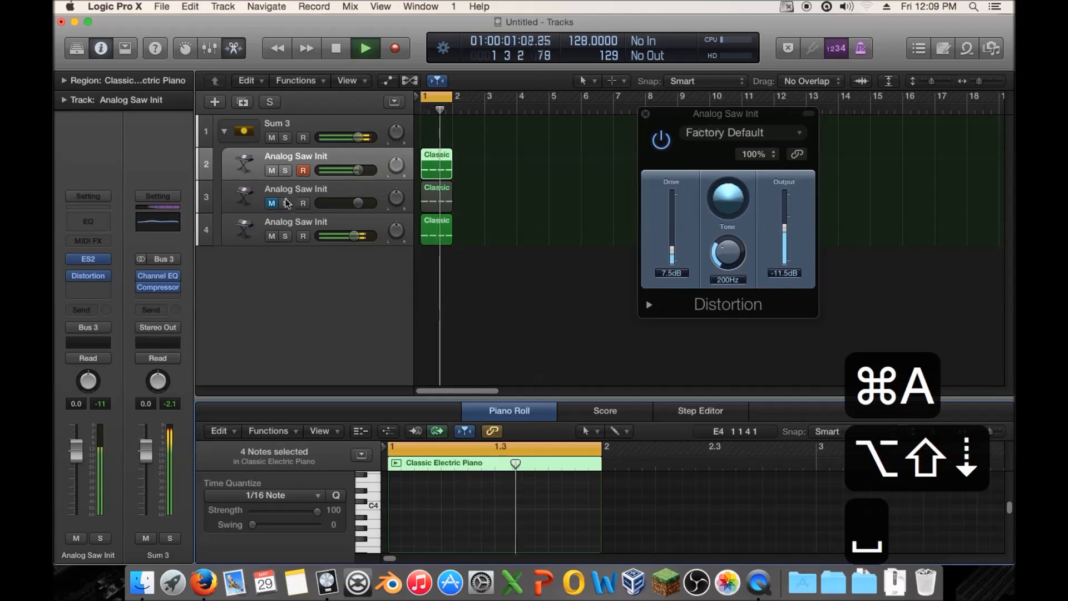
Step: Unmute the track 3 layer, lower its volume to -8.0 dB using solo as a check, and close the Distortion window
{"action": "left_click", "coordinate": [271, 203]}
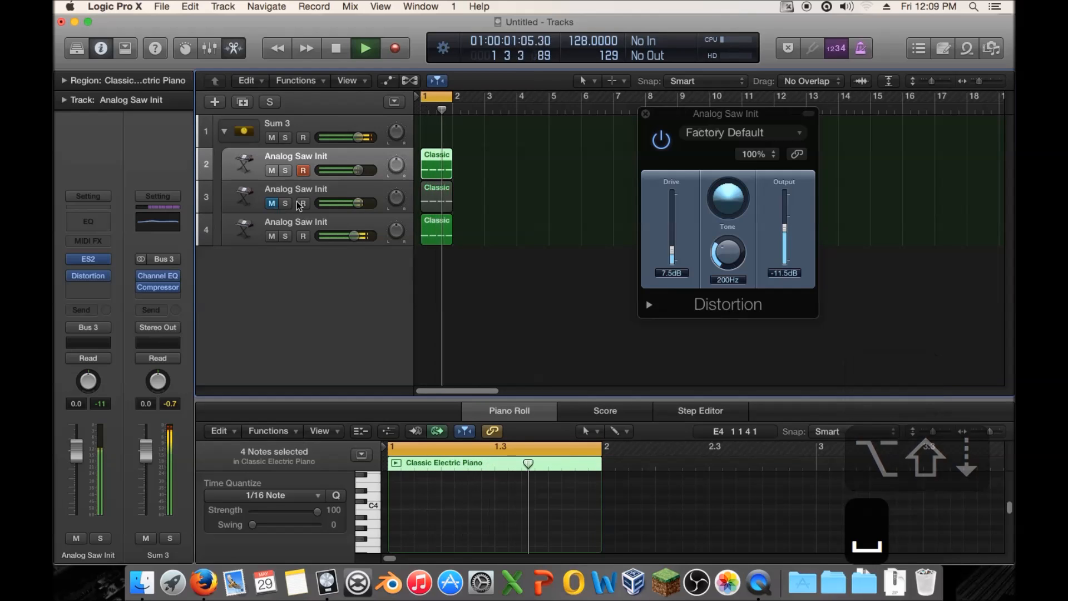
{"action": "left_click", "coordinate": [285, 203]}
{"action": "left_click_drag", "start_coordinate": [359, 207], "coordinate": [343, 205]}
{"action": "left_click", "coordinate": [285, 202]}
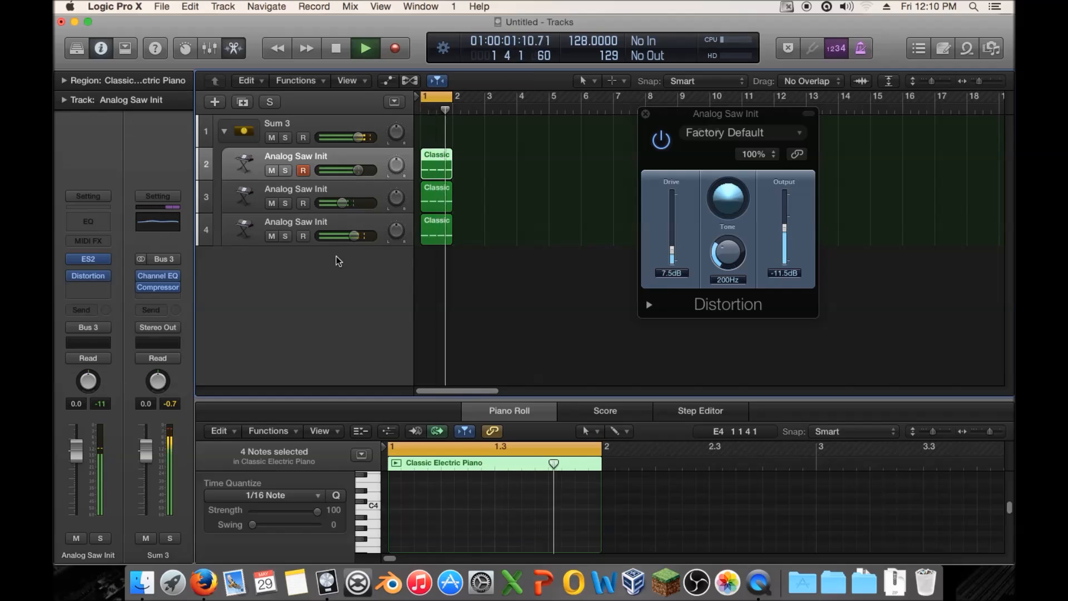
{"action": "key", "text": "space"}
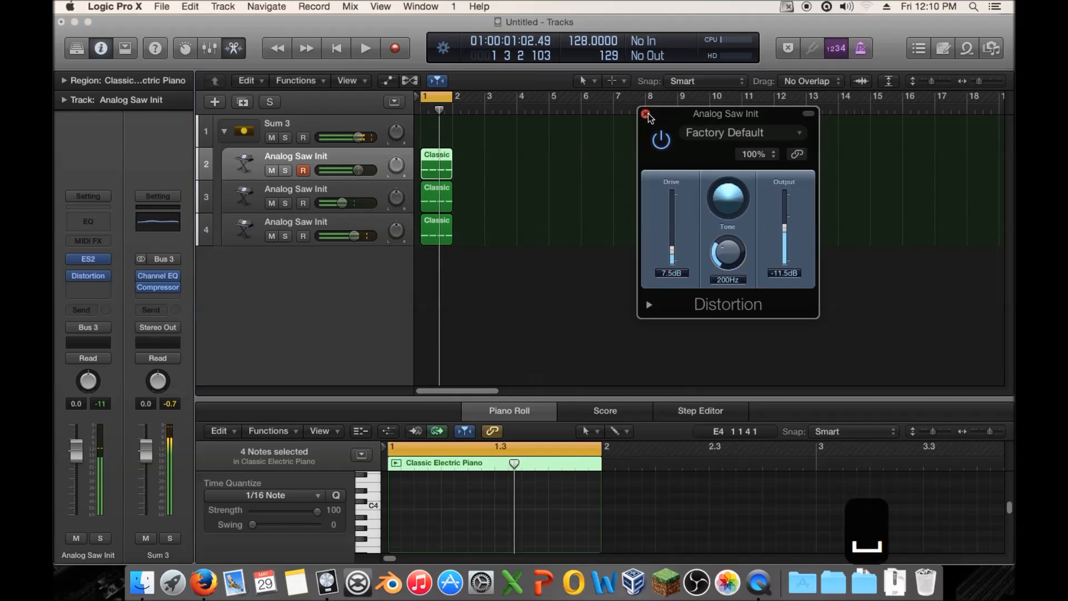
{"action": "left_click", "coordinate": [645, 114]}
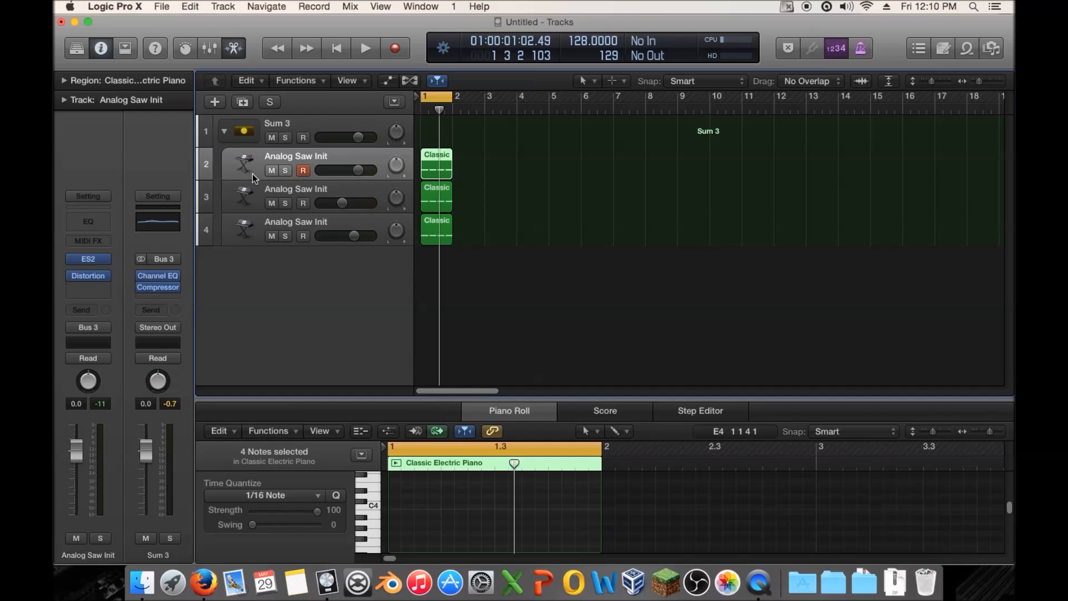
Step: Review the channel strips of the layers and the stack, and examine the low layer's ES2 settings while playing the loop
{"action": "left_click", "coordinate": [245, 185]}
{"action": "left_click", "coordinate": [239, 232]}
{"action": "key", "text": "Up"}
{"action": "key", "text": "Up"}
{"action": "key", "text": "Up"}
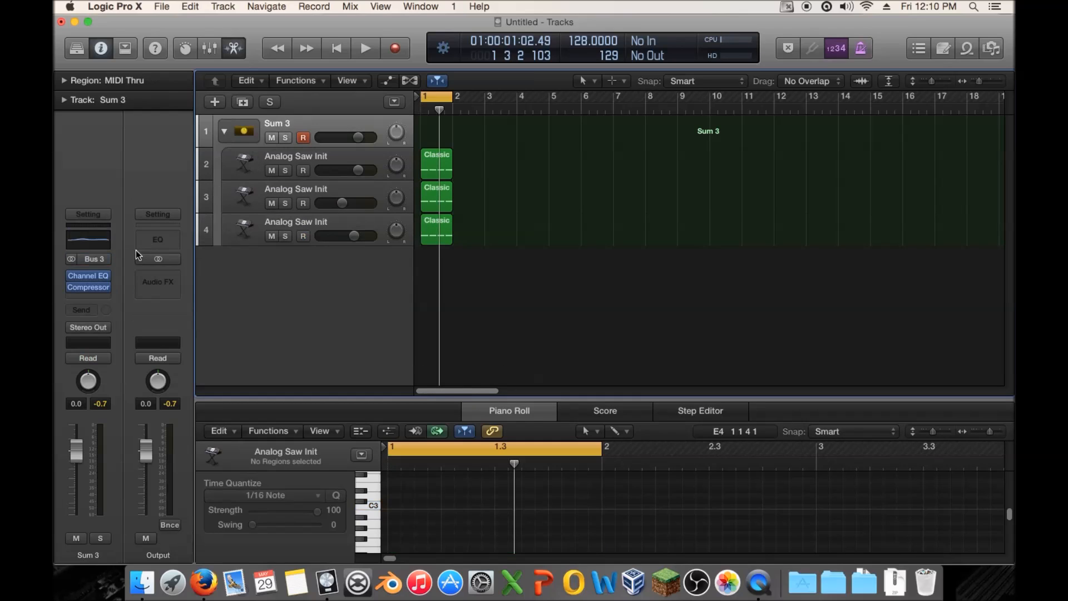
{"action": "left_click", "coordinate": [244, 167]}
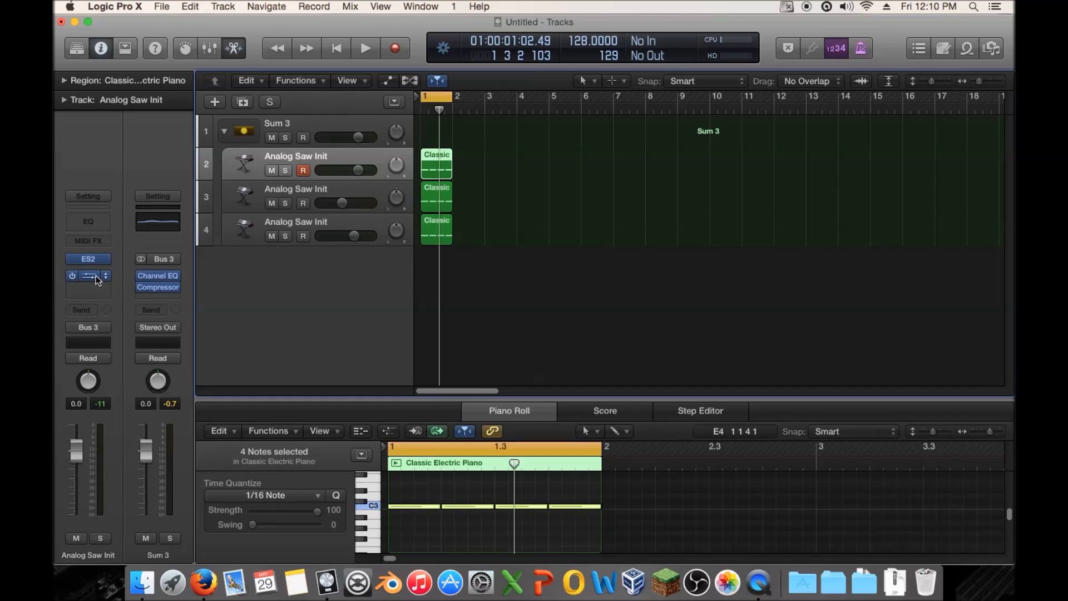
{"action": "left_click", "coordinate": [92, 259]}
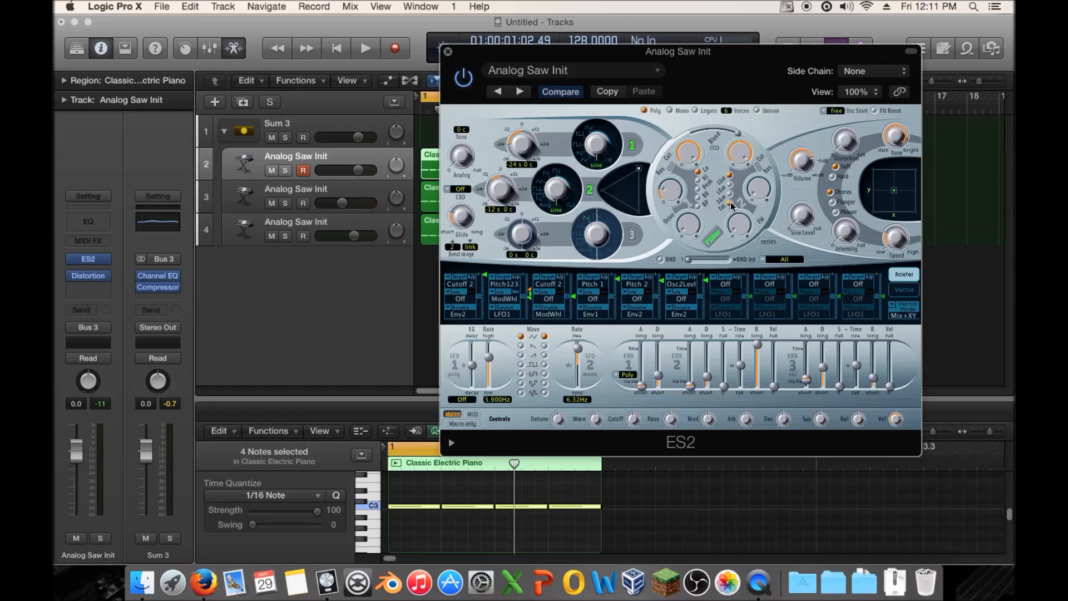
{"action": "key", "text": "space"}
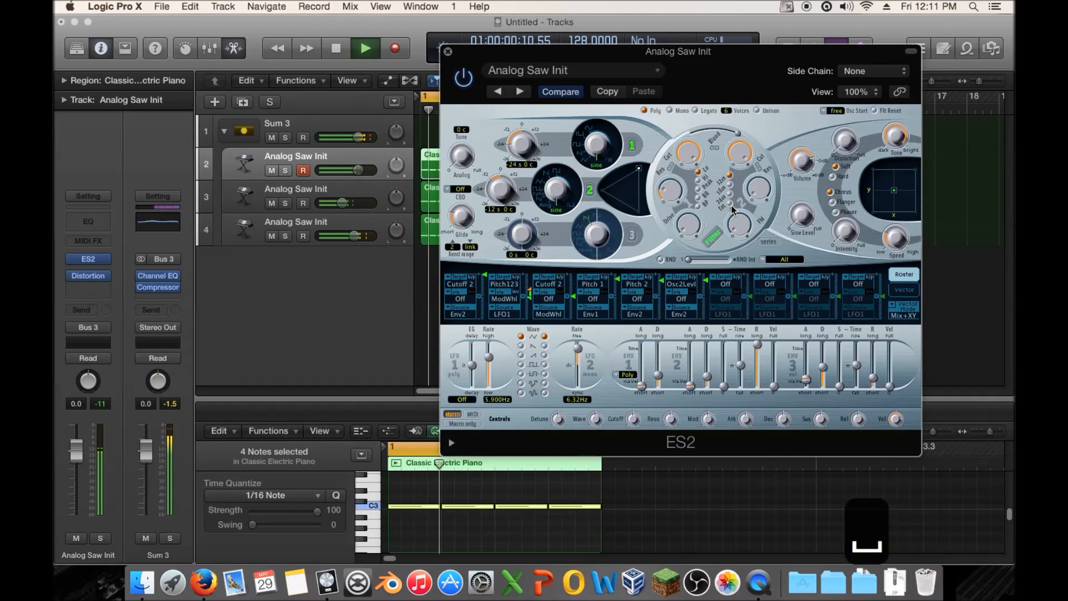
{"action": "key", "text": "space"}
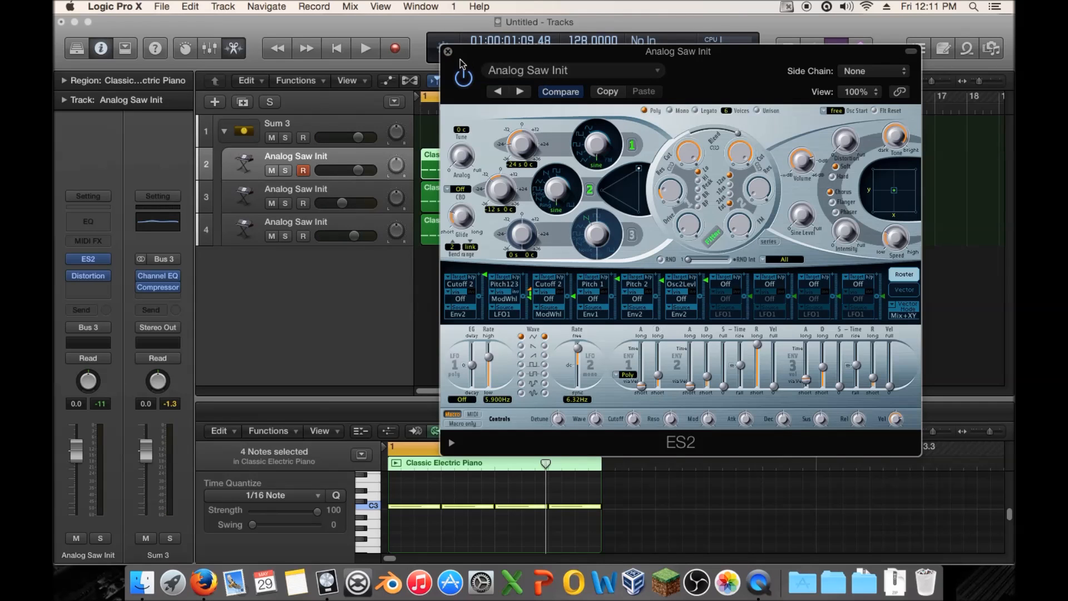
{"action": "left_click", "coordinate": [448, 52]}
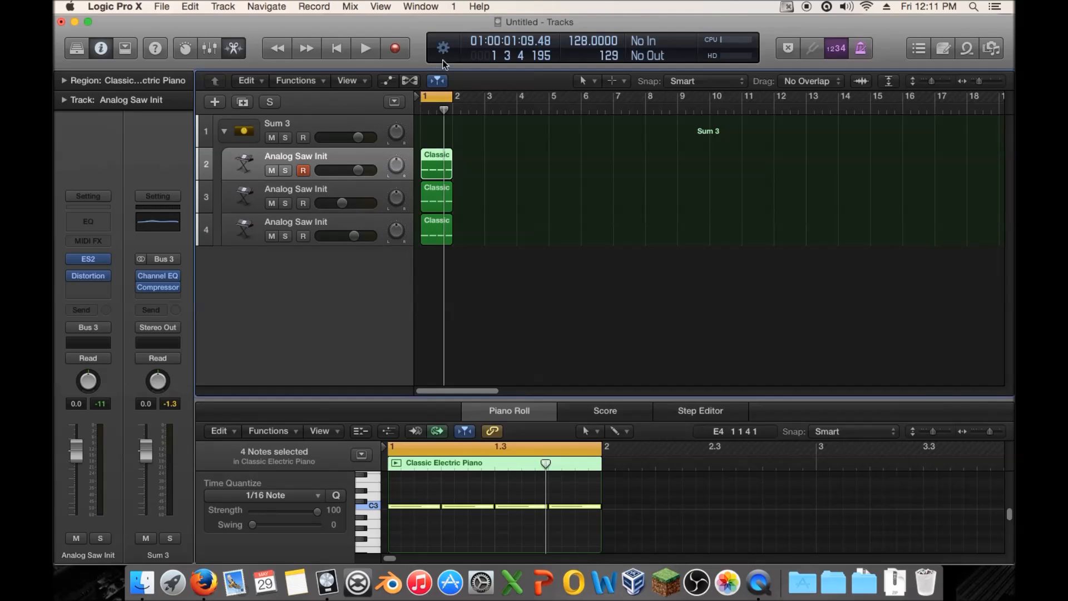
Step: Transpose all notes in the low layer's region on track 2 up two octaves to C5
{"action": "double_click", "coordinate": [441, 163]}
{"action": "double_click", "coordinate": [425, 159]}
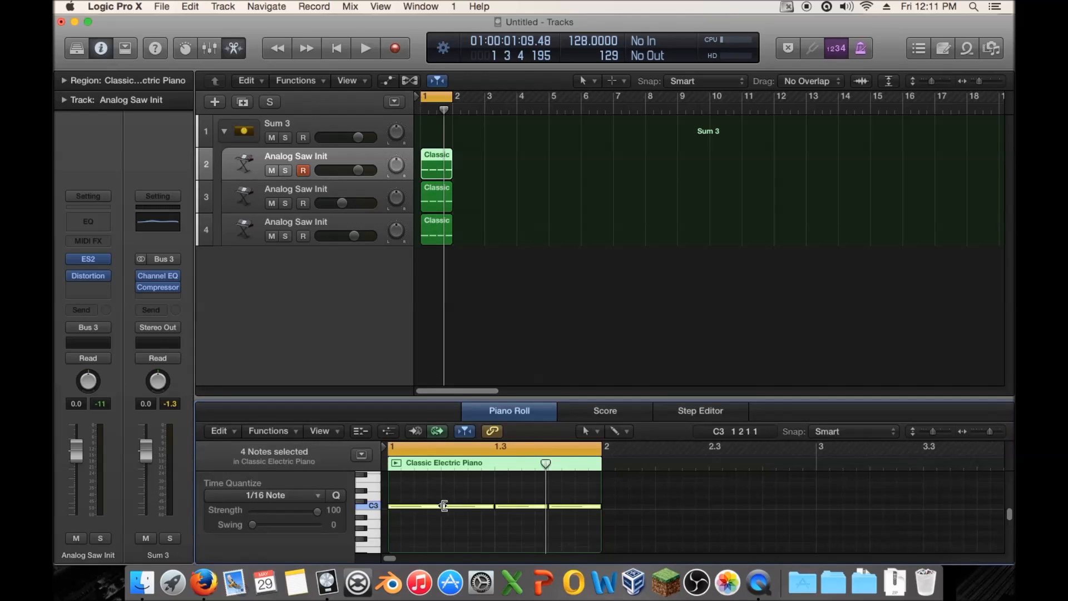
{"action": "key", "text": "super+a"}
{"action": "key", "text": "alt+shift+Up"}
{"action": "key", "text": "alt+shift+Up"}
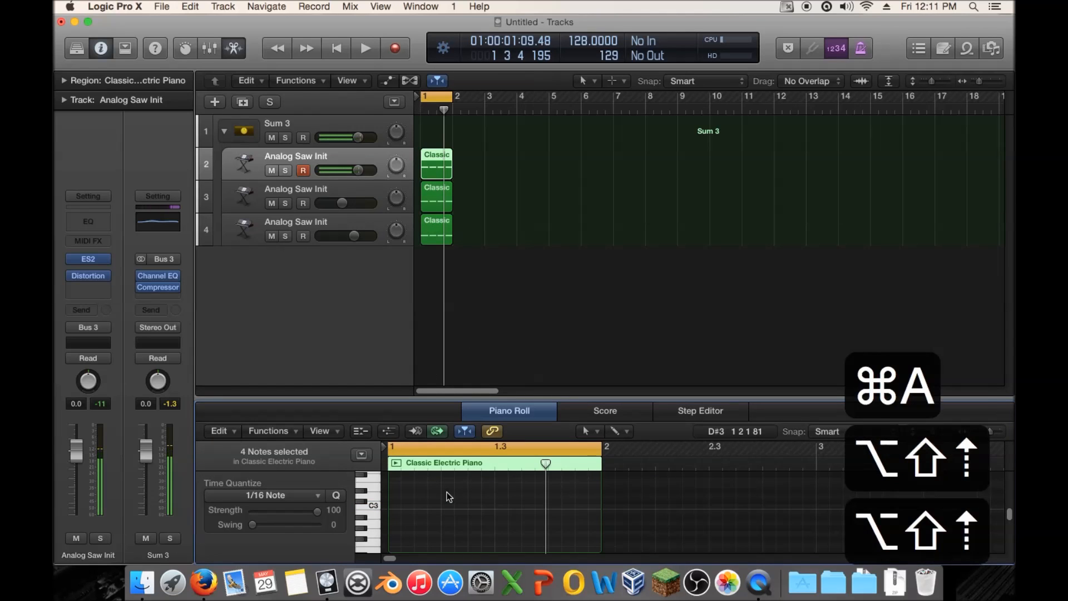
Step: Transpose all notes in the track 3 region up one octave and select the low layer's track again
{"action": "key", "text": "Down"}
{"action": "key", "text": "super+a"}
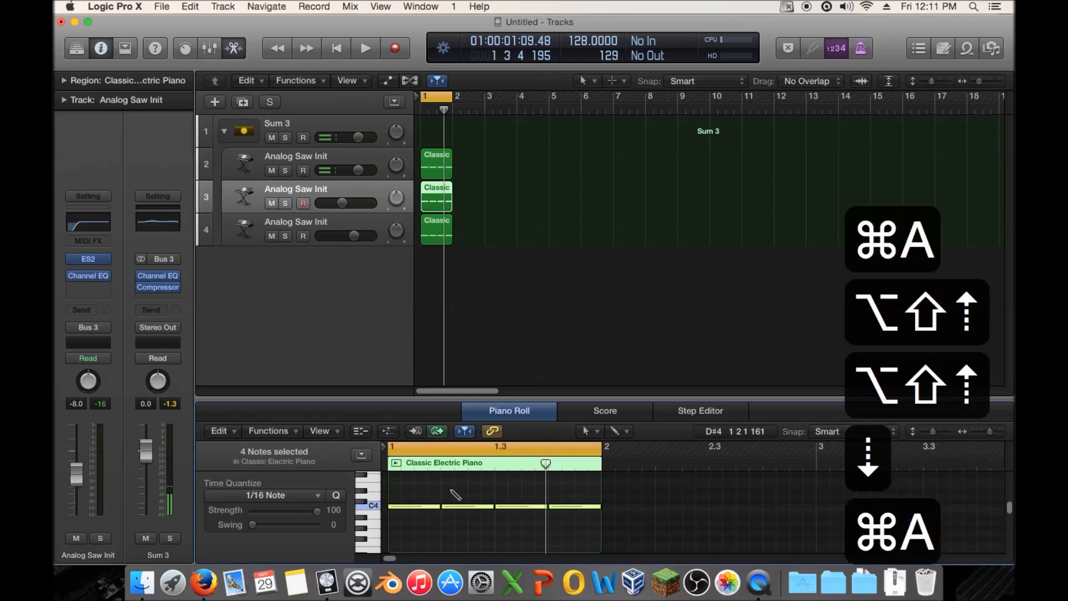
{"action": "key", "text": "alt+shift+Up"}
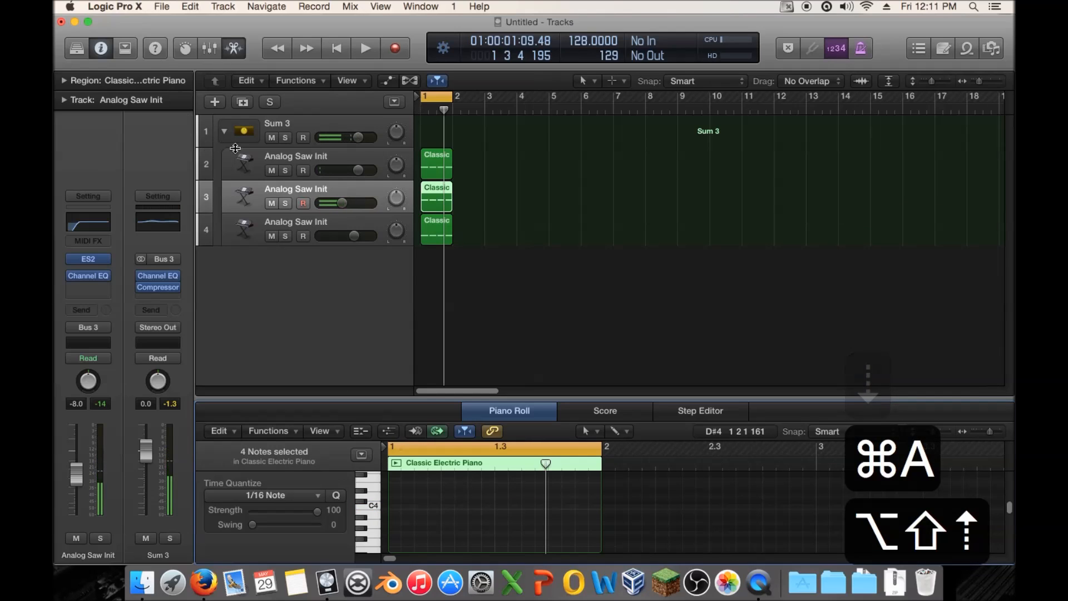
{"action": "left_click", "coordinate": [475, 168]}
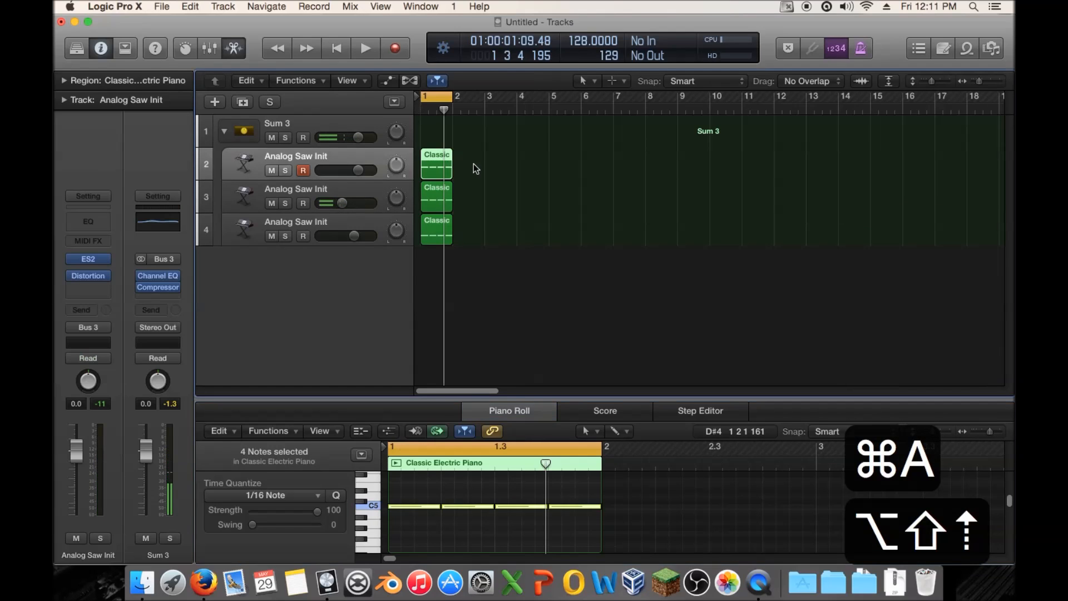
Step: Compare all notes of the low layer's region one octave lower and back at C5, and check the layer's ES2 settings
{"action": "left_click", "coordinate": [459, 490]}
{"action": "key", "text": "super+a"}
{"action": "key", "text": "alt+shift+Down"}
{"action": "key", "text": "alt+shift+Up"}
{"action": "key", "text": "alt+shift+Down"}
{"action": "key", "text": "alt+shift+Up"}
{"action": "key", "text": "alt+shift+Down"}
{"action": "key", "text": "alt+shift+Up"}
{"action": "key", "text": "alt+shift+Down"}
{"action": "key", "text": "alt+shift+Up"}
{"action": "key", "text": "alt+shift+Down"}
{"action": "key", "text": "alt+shift+Up"}
{"action": "key", "text": "alt+shift+Down"}
{"action": "key", "text": "alt+shift+Up"}
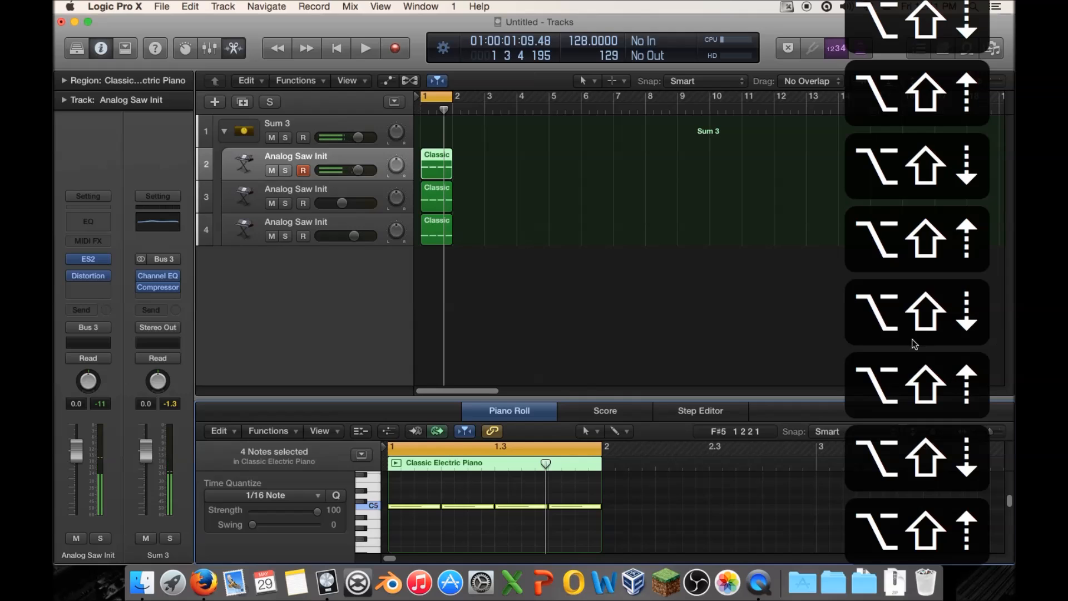
{"action": "left_click", "coordinate": [88, 259]}
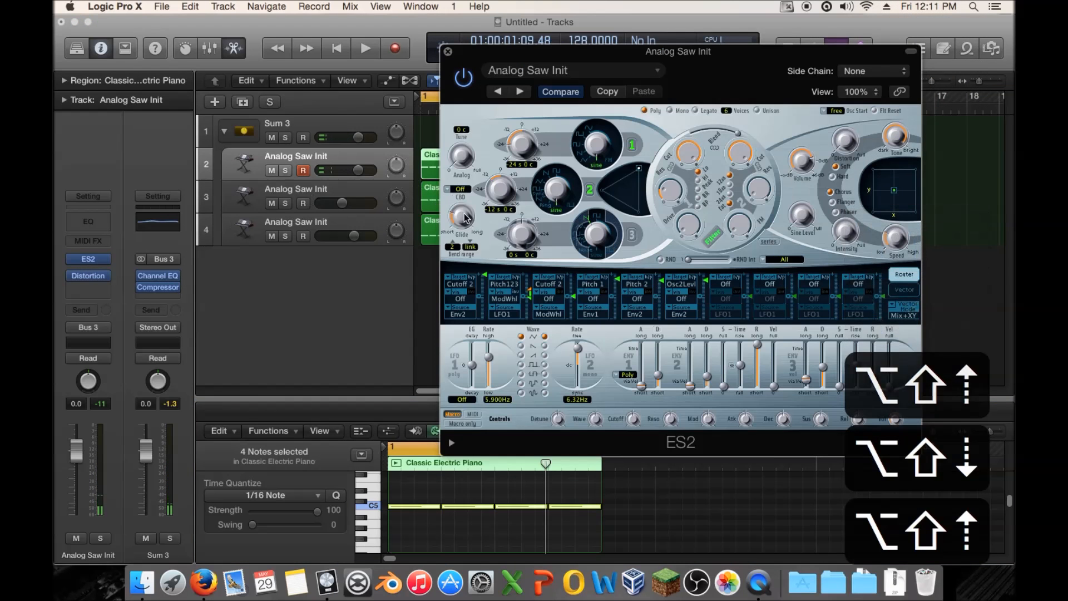
{"action": "left_click", "coordinate": [448, 53]}
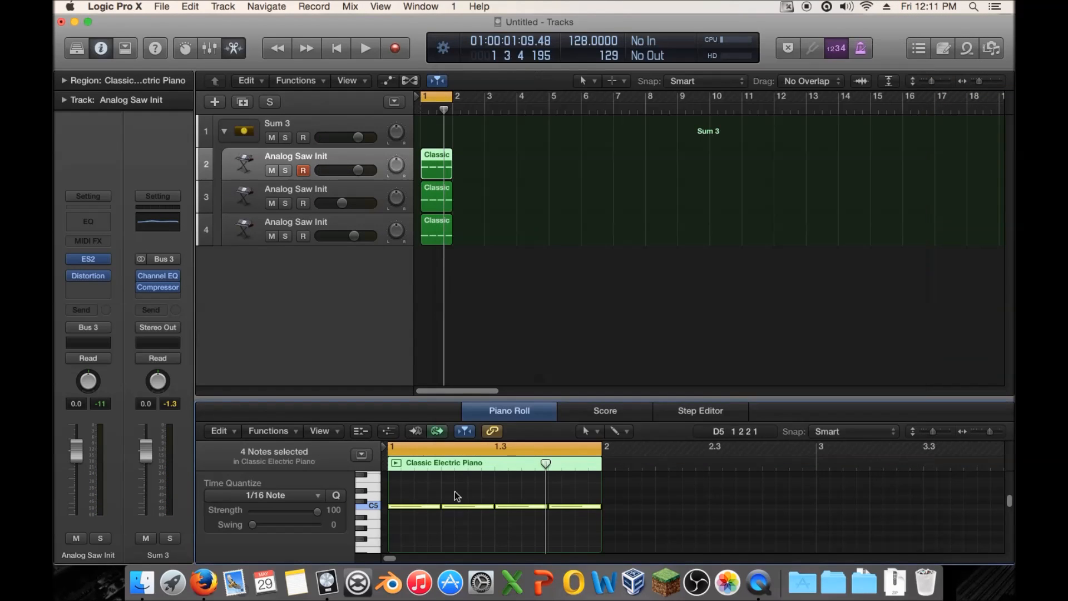
Step: Alternate the low layer's notes between octaves again, return them to C5 and play the loop
{"action": "key", "text": "super+a"}
{"action": "key", "text": "alt+shift+Up"}
{"action": "key", "text": "alt+shift+Down"}
{"action": "key", "text": "alt+shift+Down"}
{"action": "key", "text": "alt+shift+Up"}
{"action": "key", "text": "alt+shift+Down"}
{"action": "key", "text": "alt+shift+Up"}
{"action": "key", "text": "alt+shift+Down"}
{"action": "key", "text": "alt+shift+Up"}
{"action": "key", "text": "alt+shift+Down"}
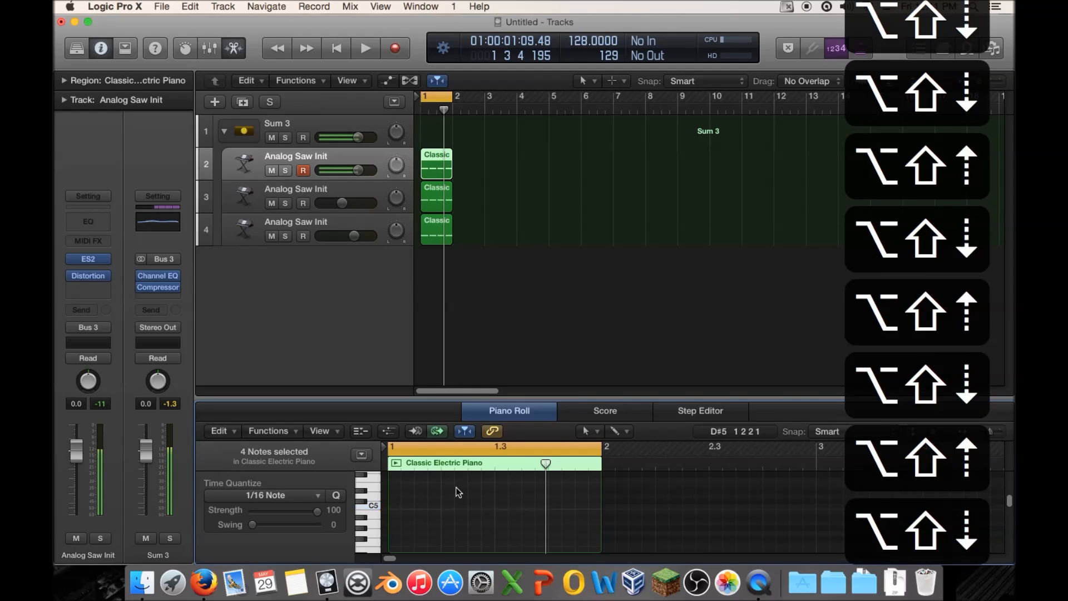
{"action": "key", "text": "alt+shift+Up"}
{"action": "key", "text": "alt+shift+Down"}
{"action": "key", "text": "alt+shift+Up"}
{"action": "key", "text": "alt+shift+Down"}
{"action": "key", "text": "alt+shift+Up"}
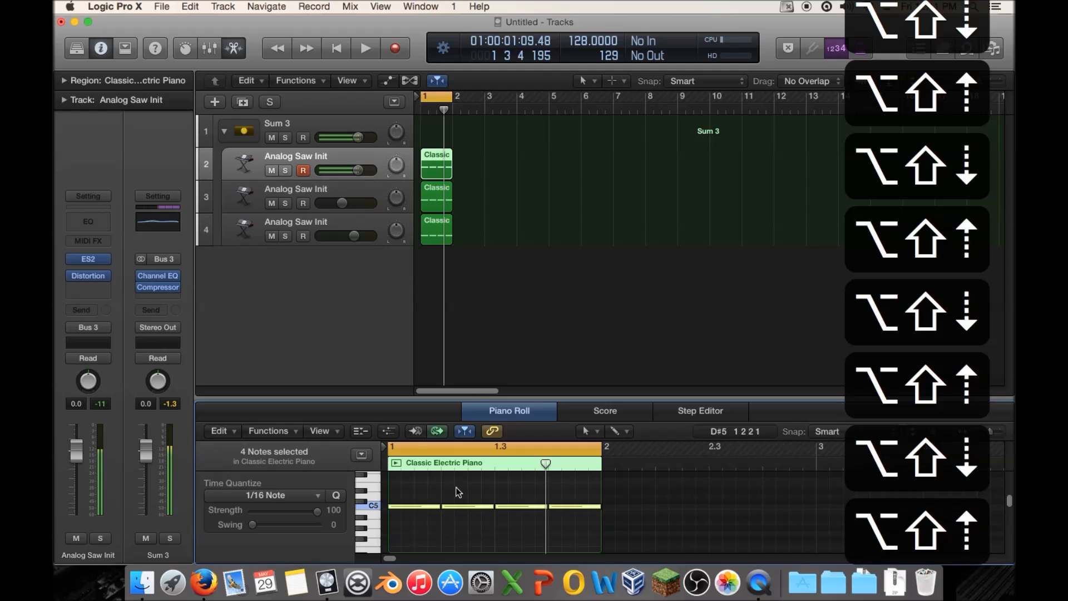
{"action": "key", "text": "space"}
{"action": "key", "text": "space"}
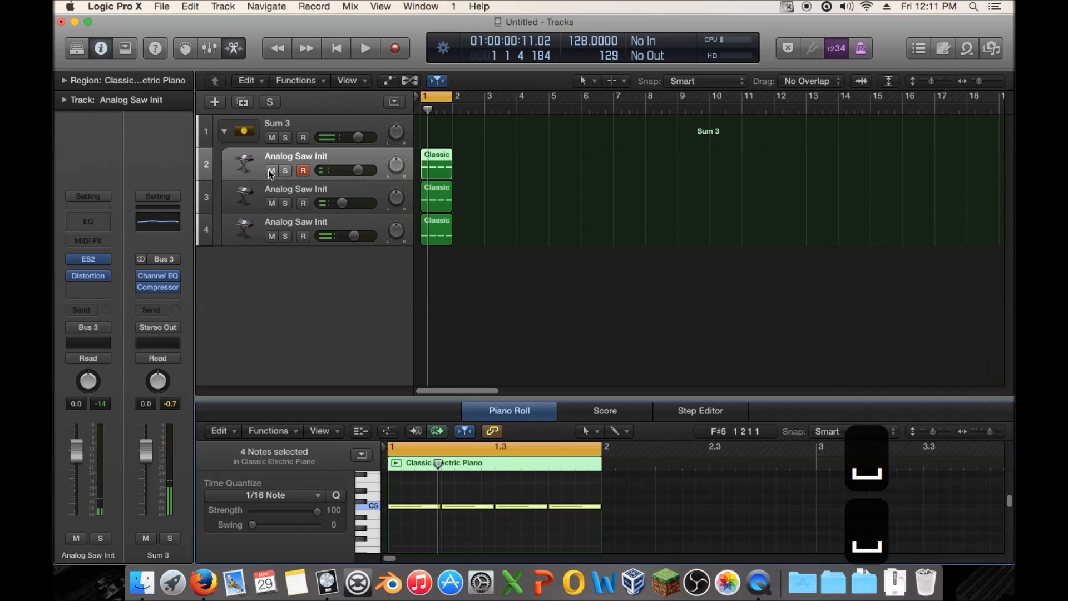
Step: Examine the low layer's ES2 settings beside the track list while playing the loop
{"action": "mouse_move", "coordinate": [92, 282]}
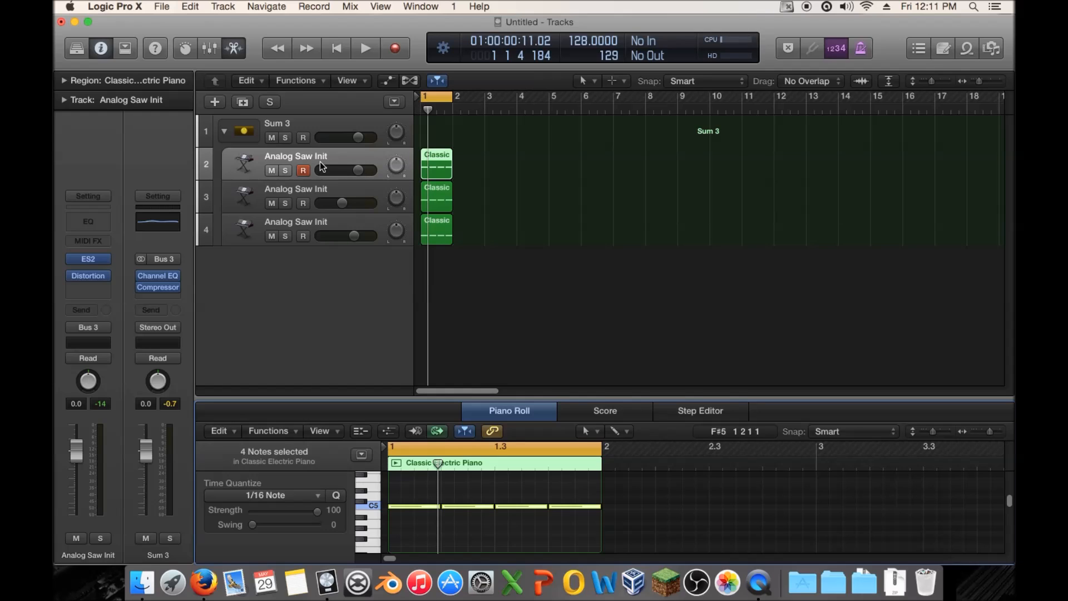
{"action": "left_click", "coordinate": [91, 260]}
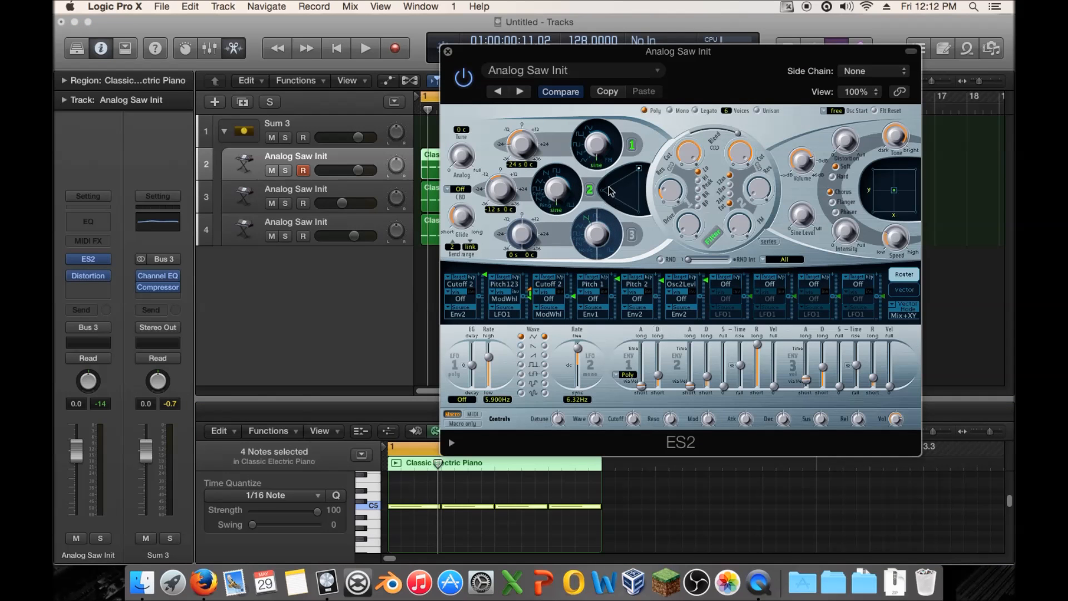
{"action": "left_click_drag", "start_coordinate": [476, 55], "coordinate": [565, 69]}
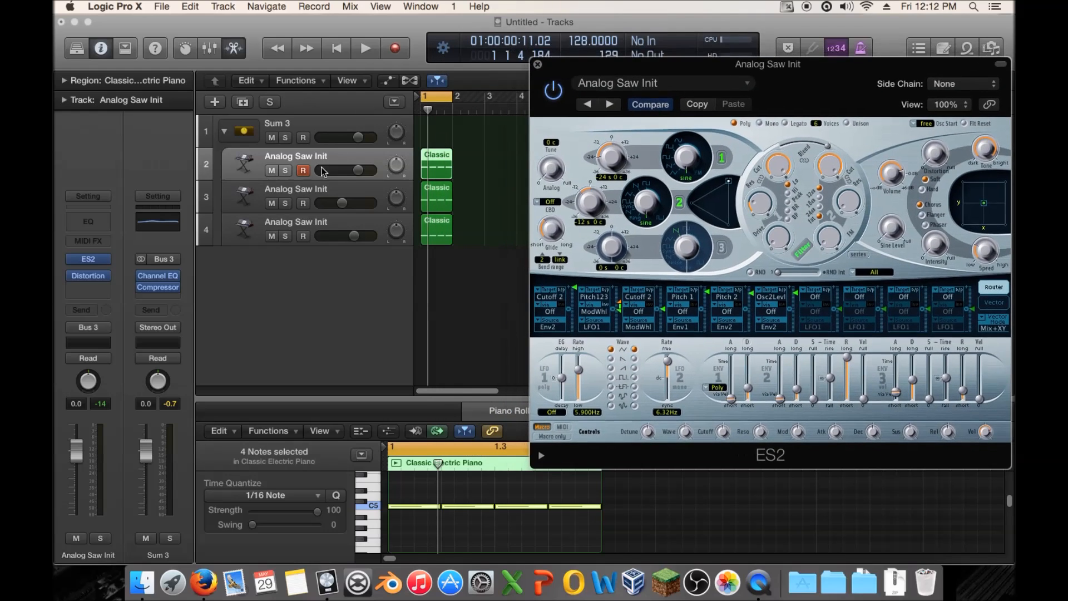
{"action": "left_click", "coordinate": [91, 276]}
{"action": "key", "text": "space"}
{"action": "left_click_drag", "start_coordinate": [669, 259], "coordinate": [675, 215]}
{"action": "left_click_drag", "start_coordinate": [730, 253], "coordinate": [784, 242]}
{"action": "key", "text": "space"}
{"action": "key", "text": "space"}
{"action": "key", "text": "space"}
{"action": "left_click", "coordinate": [645, 114]}
Step: Audition all notes of the low layer's region in alternating octaves, leave them one octave below C5 and play the loop
{"action": "left_click", "coordinate": [477, 168]}
{"action": "left_click", "coordinate": [447, 158]}
{"action": "left_click", "coordinate": [429, 487]}
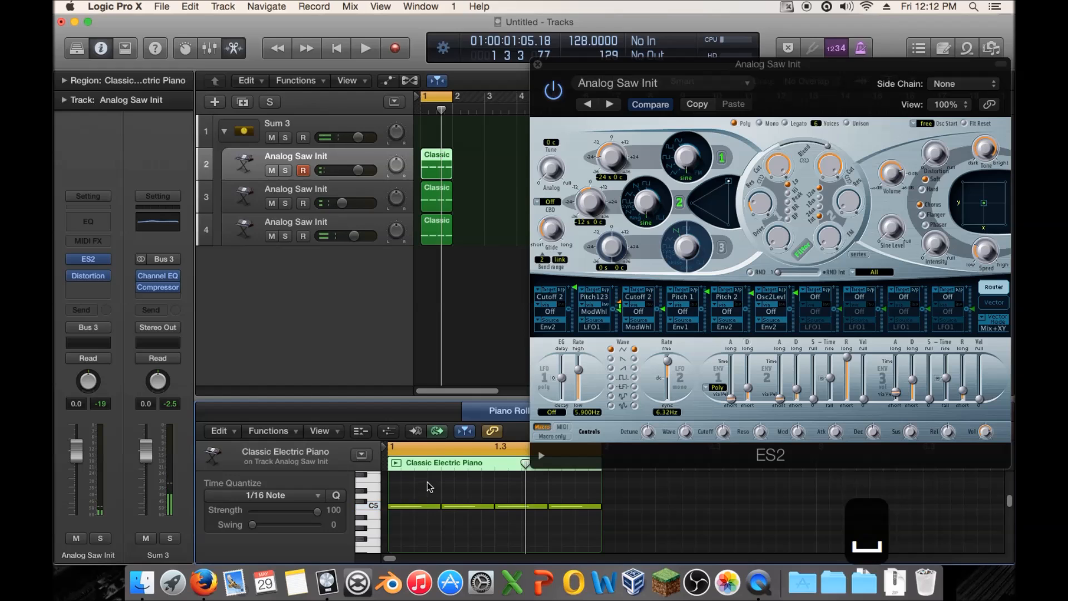
{"action": "key", "text": "super+a"}
{"action": "key", "text": "alt+shift+Down"}
{"action": "key", "text": "alt+shift+Up"}
{"action": "key", "text": "alt+shift+Down"}
{"action": "key", "text": "alt+shift+Up"}
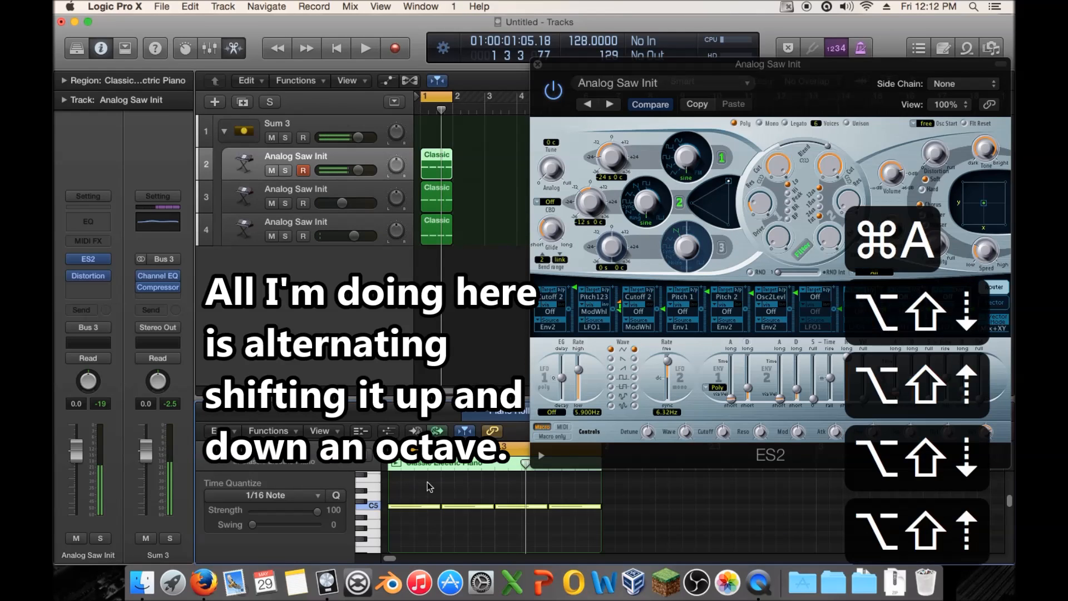
{"action": "key", "text": "alt+shift+Down"}
{"action": "key", "text": "alt+shift+Up"}
{"action": "key", "text": "alt+shift+Down"}
{"action": "key", "text": "alt+shift+Up"}
{"action": "key", "text": "alt+shift+Down"}
{"action": "key", "text": "alt+shift+Up"}
{"action": "key", "text": "alt+shift+Down"}
{"action": "key", "text": "alt+shift+Up"}
{"action": "key", "text": "alt+shift+Down"}
{"action": "key", "text": "alt+shift+Up"}
{"action": "key", "text": "alt+shift+Down"}
{"action": "key", "text": "alt+shift+Up"}
{"action": "key", "text": "alt+shift+Down"}
{"action": "key", "text": "alt+shift+Up"}
{"action": "key", "text": "alt+shift+Down"}
{"action": "key", "text": "space"}
{"action": "key", "text": "space"}
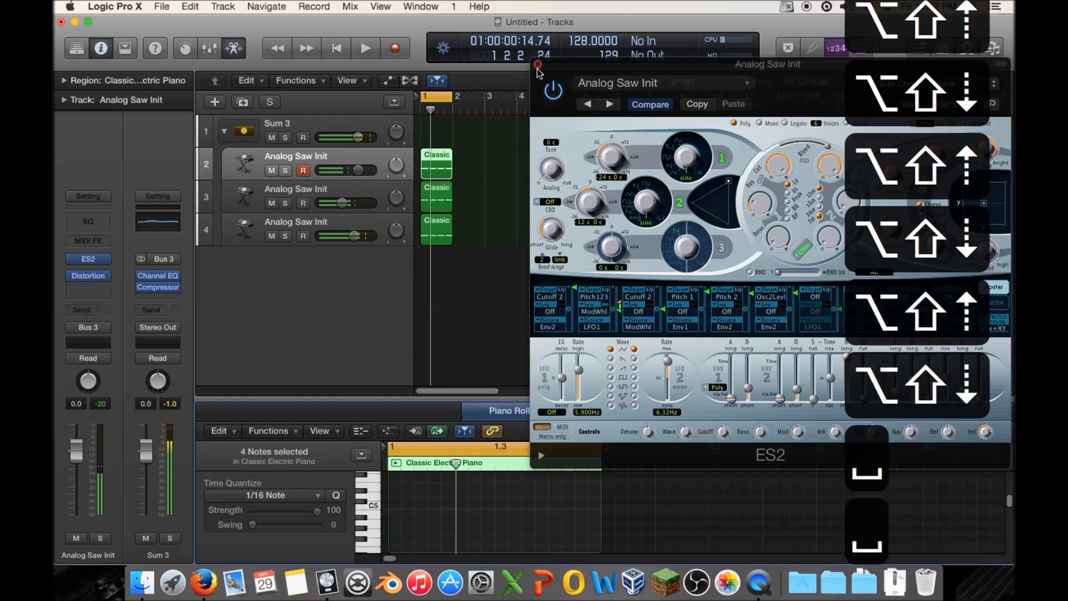
Step: Close the ES2 window, return the playhead to bar 1 and select the track 3 layer
{"action": "left_click", "coordinate": [537, 64]}
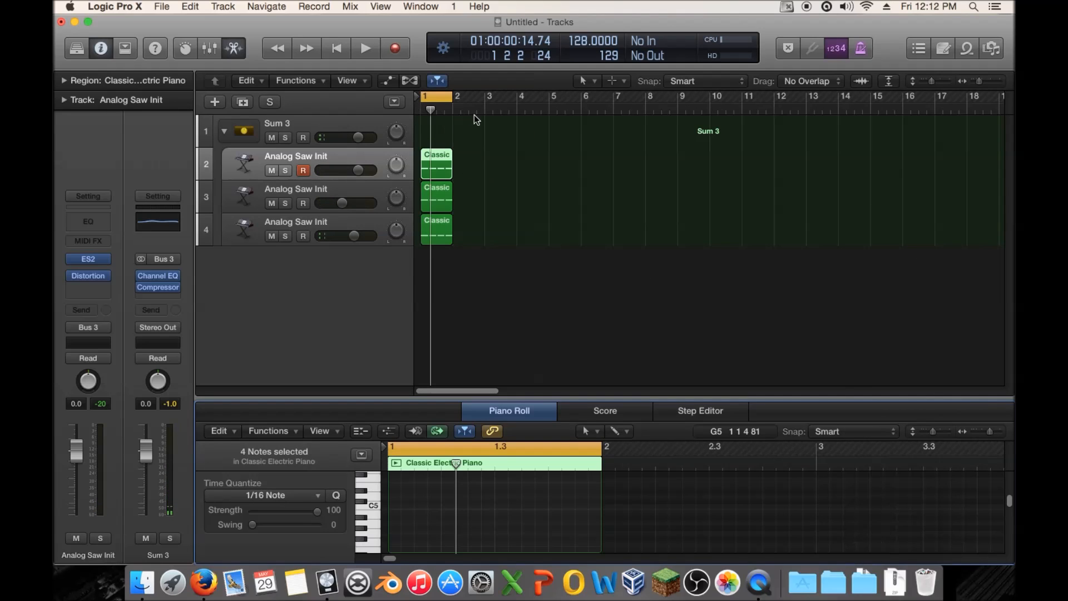
{"action": "left_click", "coordinate": [433, 111]}
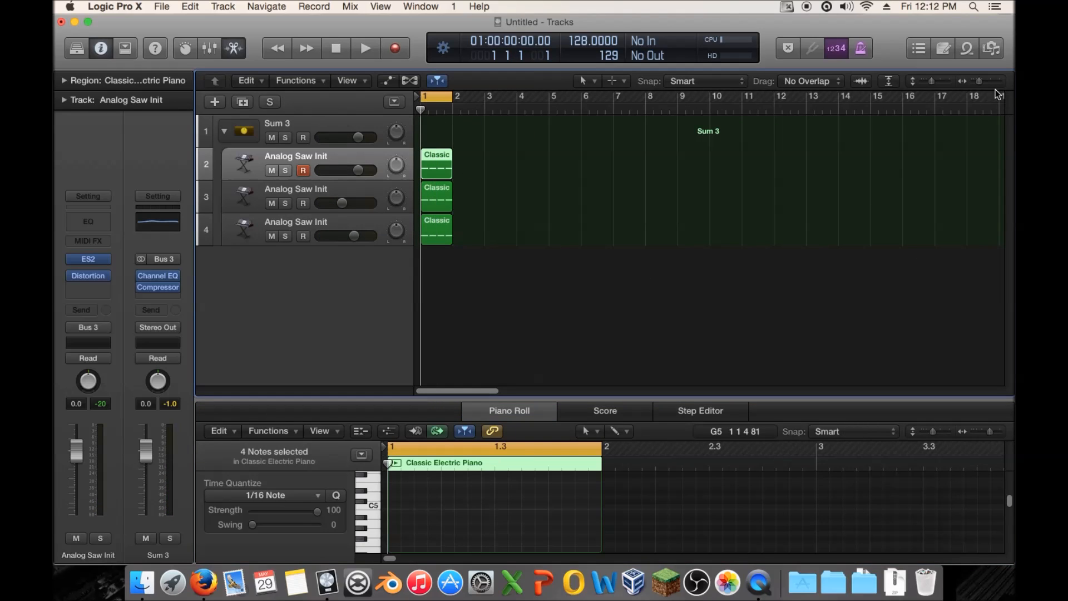
{"action": "left_click", "coordinate": [240, 194]}
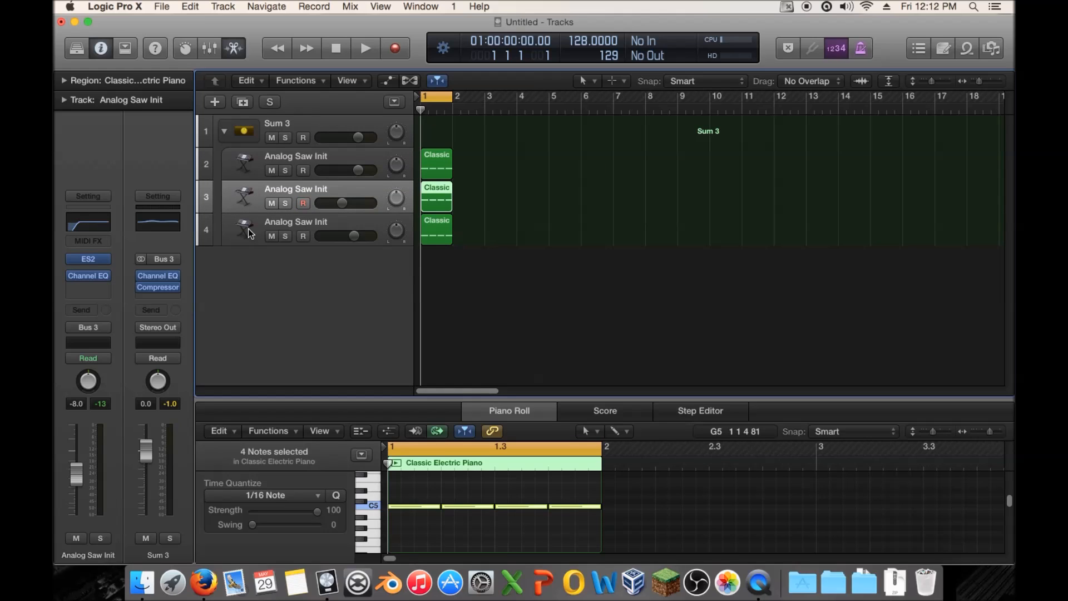